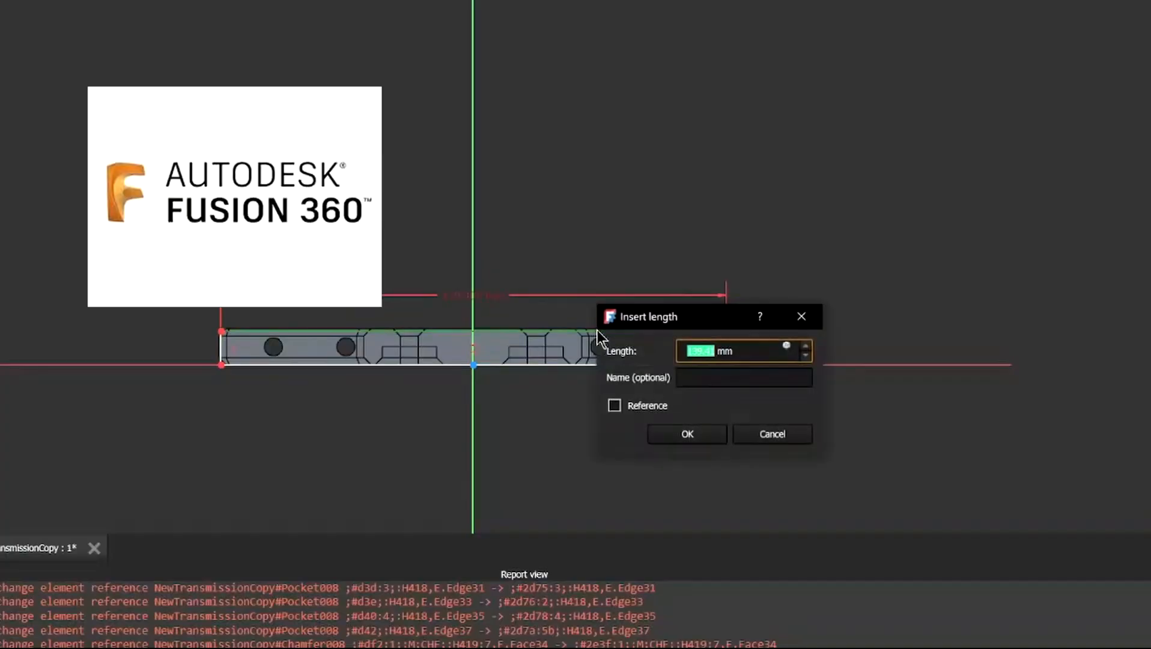
# Dimension the sketch rectangle to 150 mm long and 10 mm high
pyautogui.write('150')
pyautogui.press('Return')
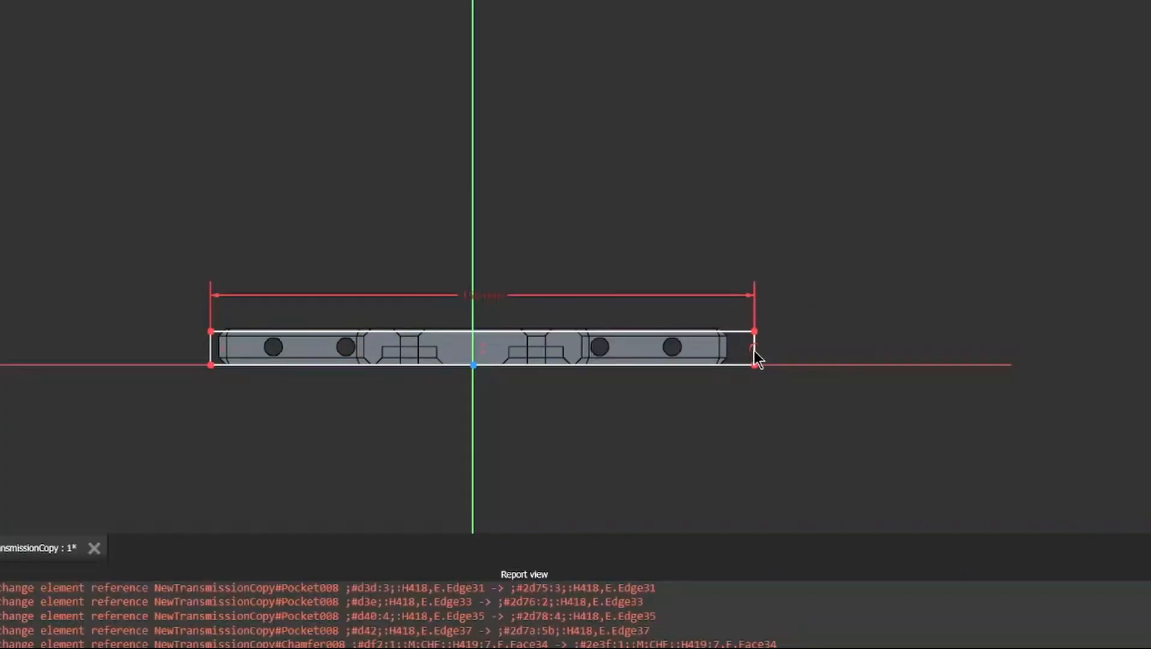
pyautogui.scroll(2, 755, 351)
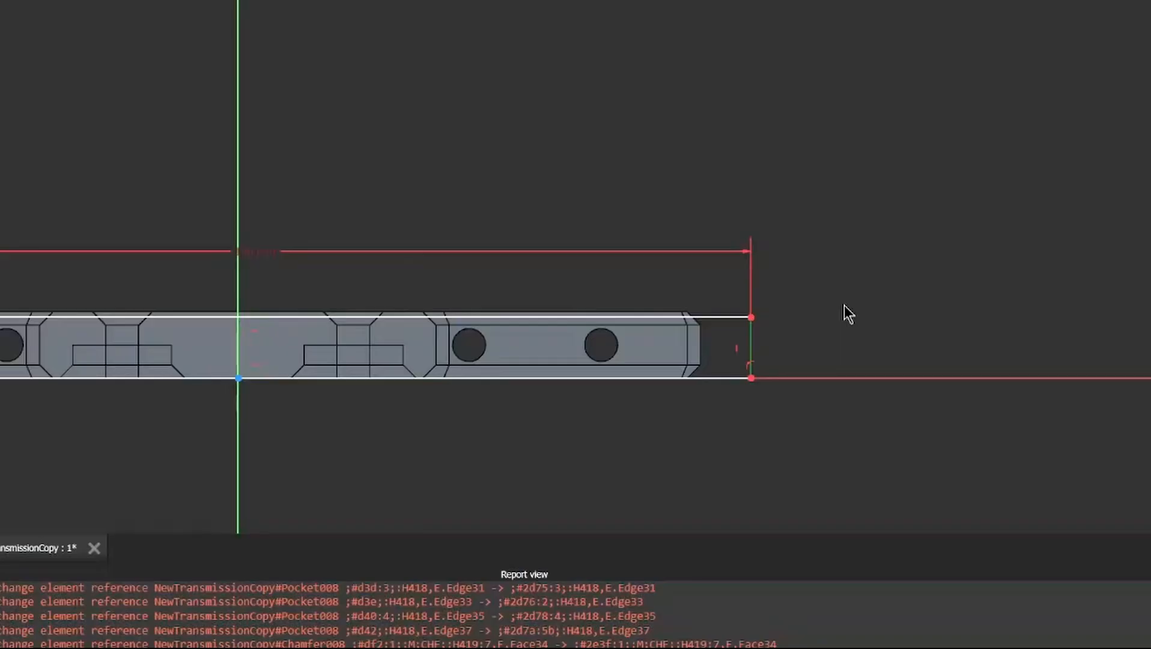
pyautogui.write('i10')
pyautogui.press('Return')
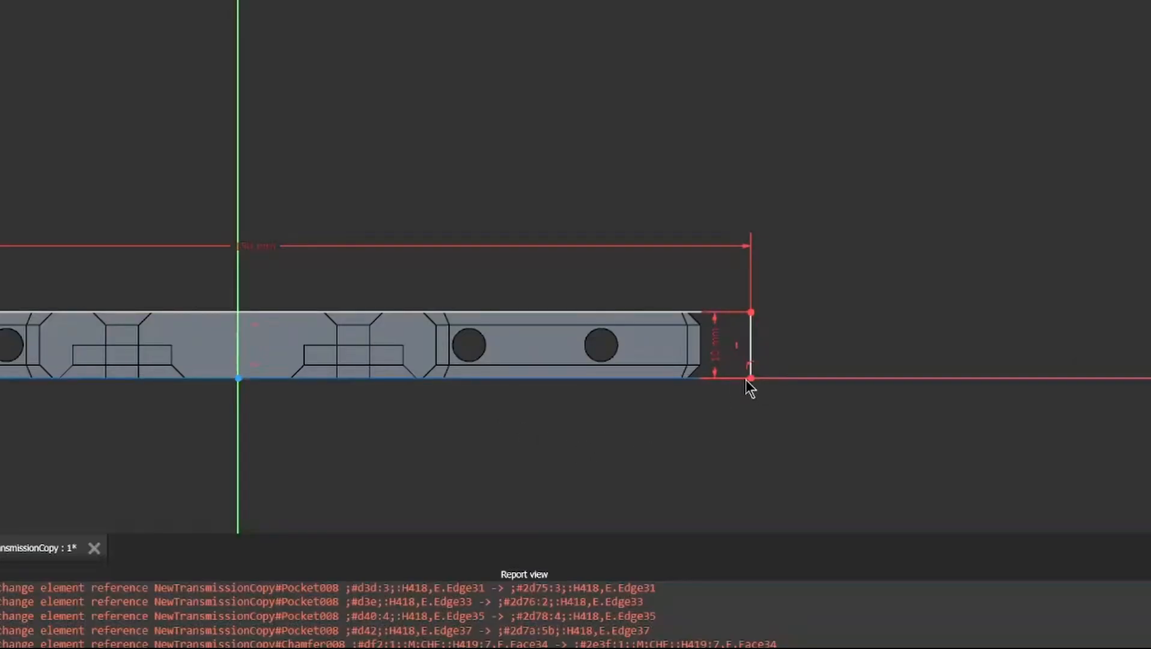
pyautogui.scroll(-5, 684, 389)
pyautogui.scroll(5, 483, 375)
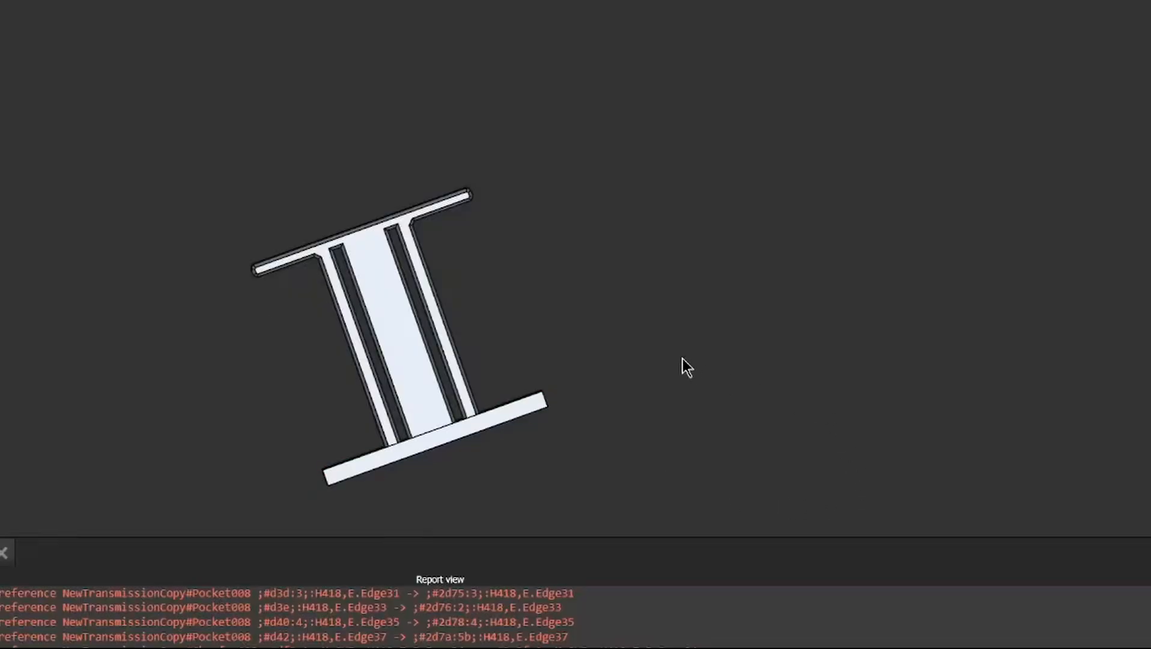
pyautogui.moveTo(443, 470)
pyautogui.mouseDown(button='middle')
pyautogui.moveTo(429, 336)
pyautogui.moveTo(392, 320)
pyautogui.mouseUp(button='middle')
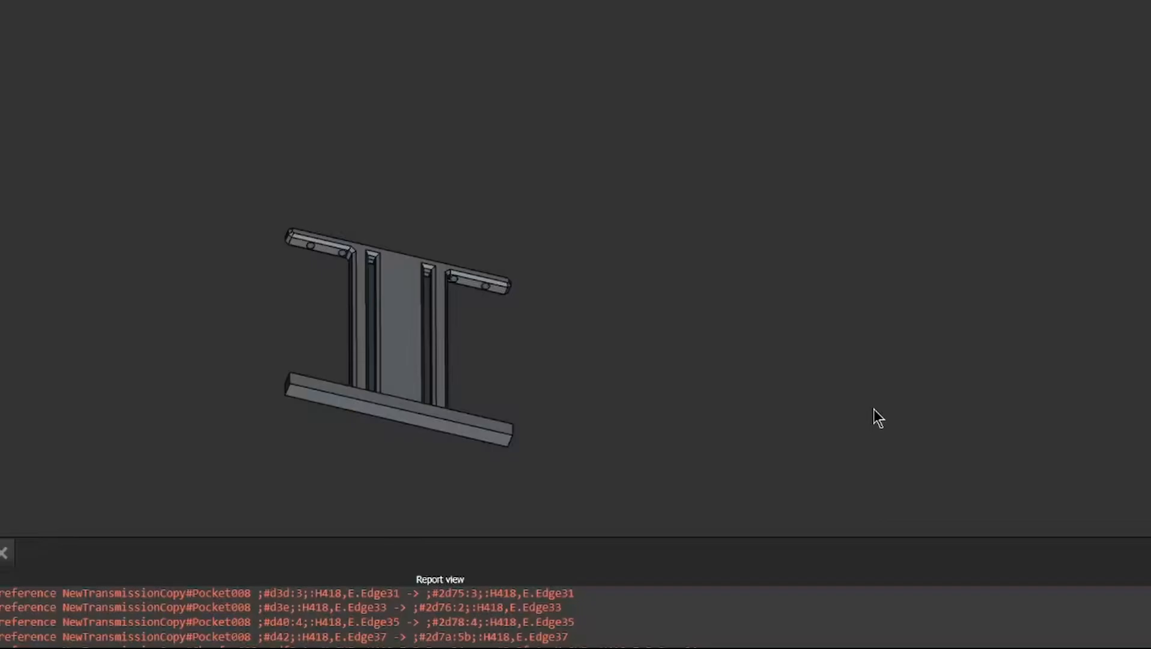
pyautogui.press('1')
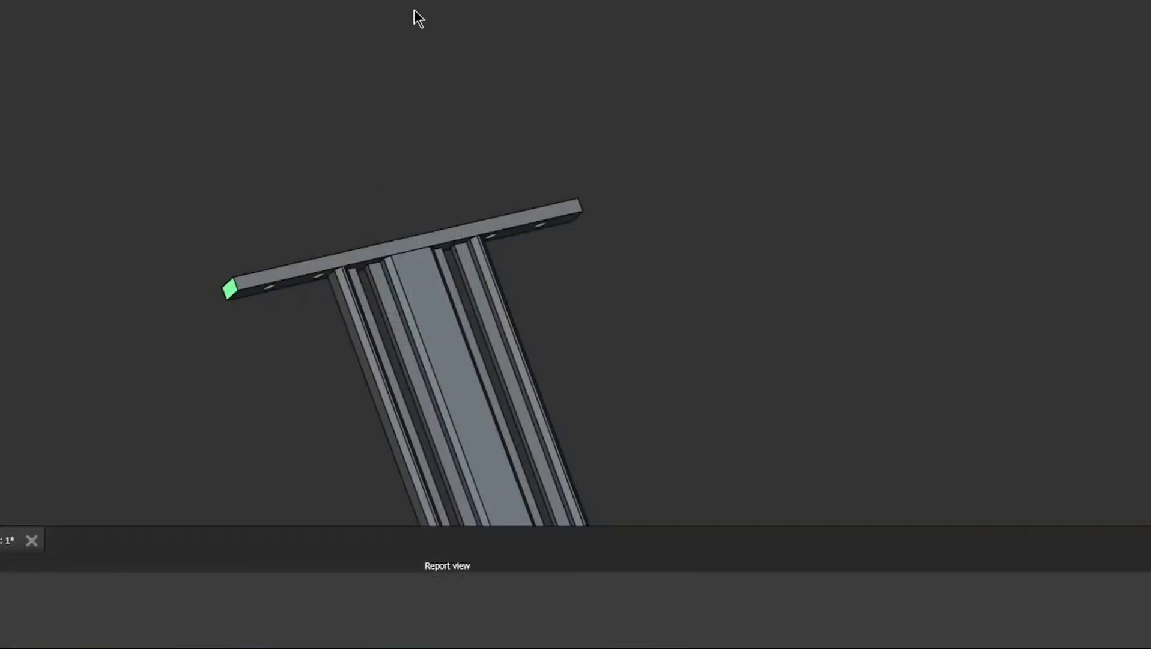
pyautogui.click(414, 0)
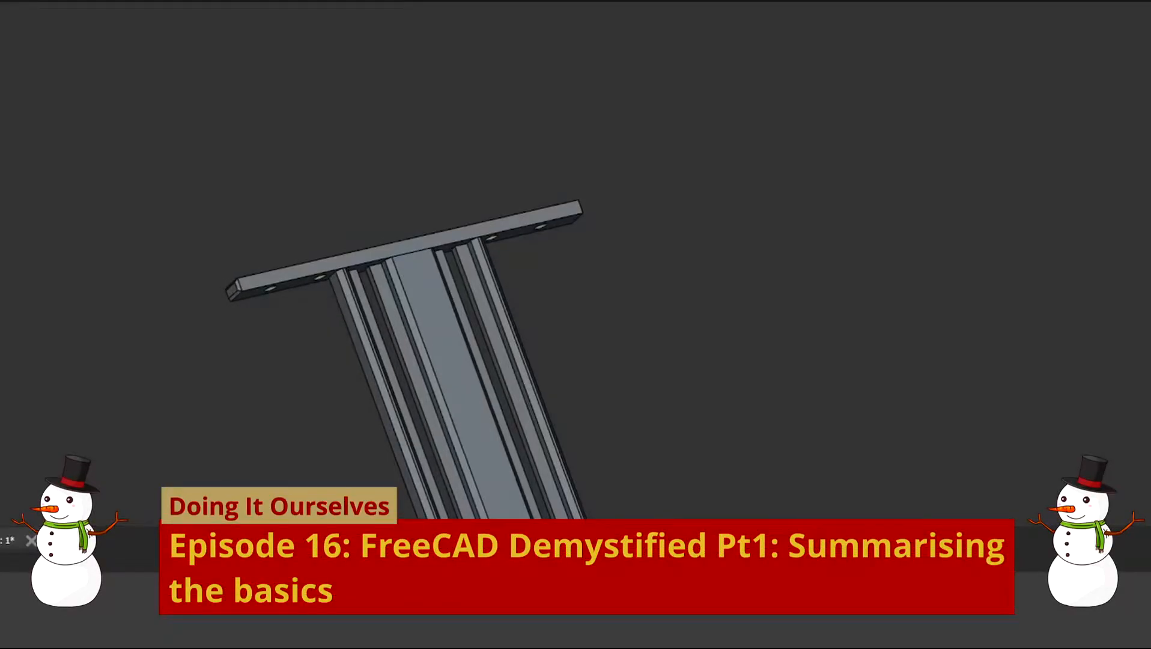
pyautogui.moveTo(688, 211); pyautogui.dragTo(252, 357, button='middle')
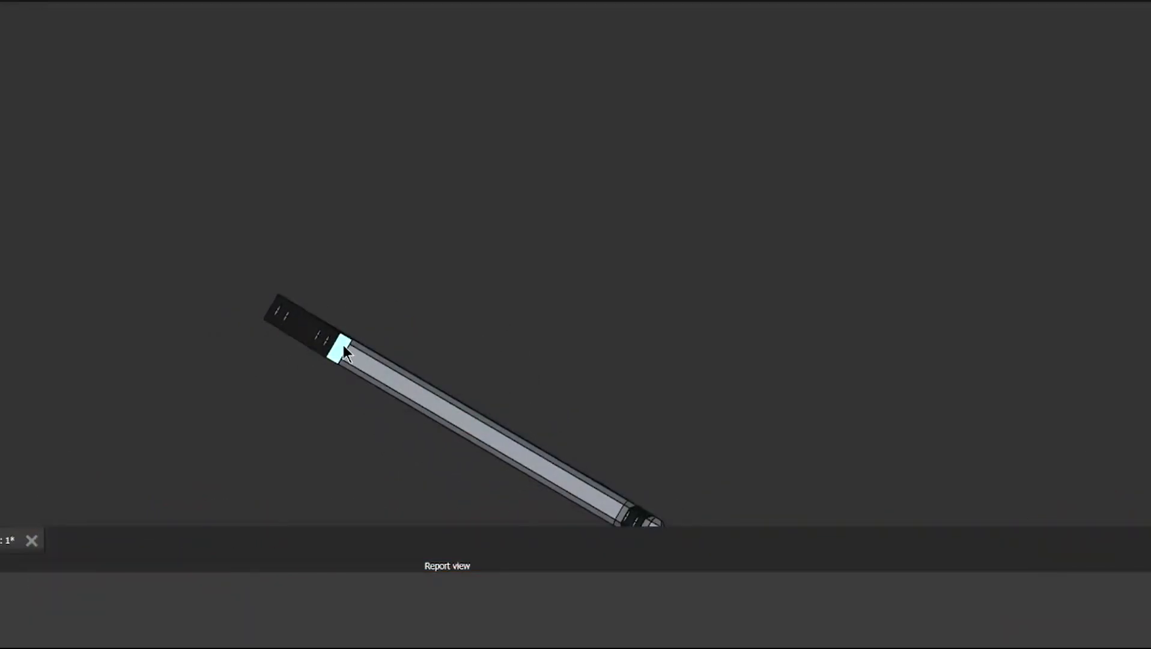
pyautogui.click(424, 1)
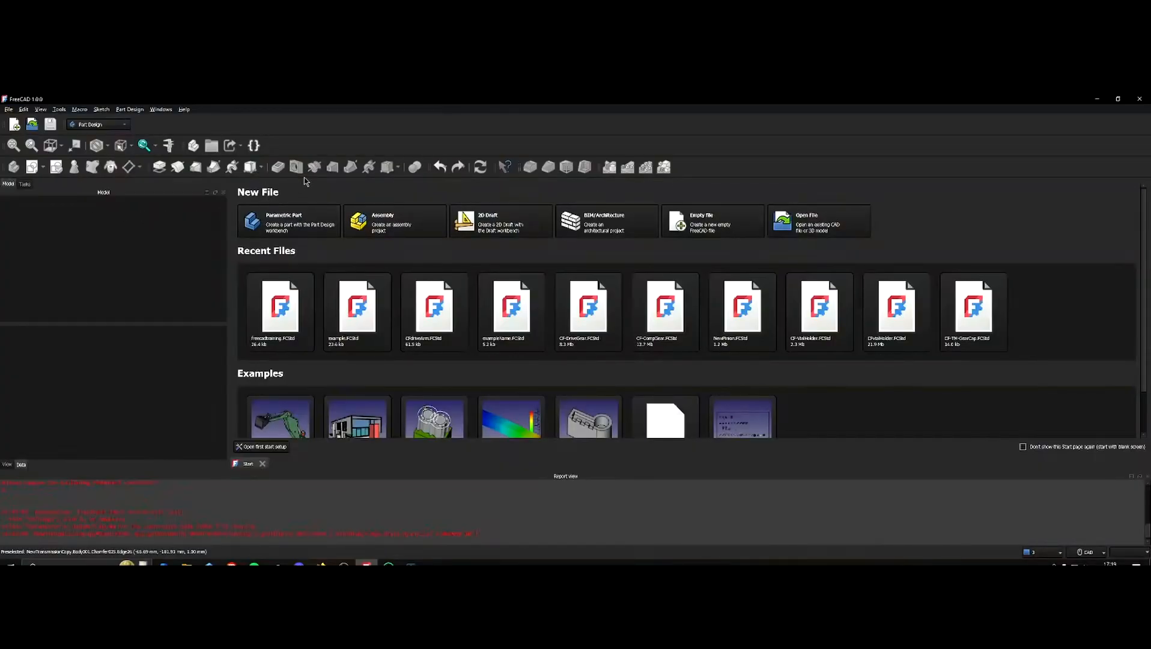
# Create a new empty document and save it as savedfile
pyautogui.click(10, 111)
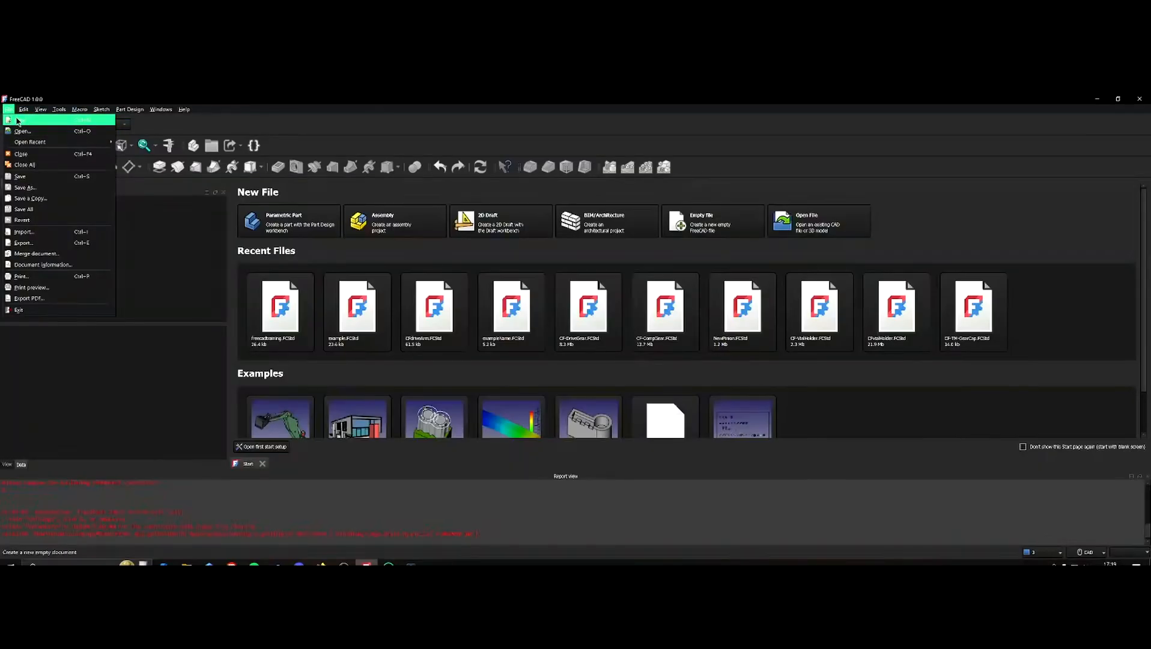
pyautogui.click(29, 122)
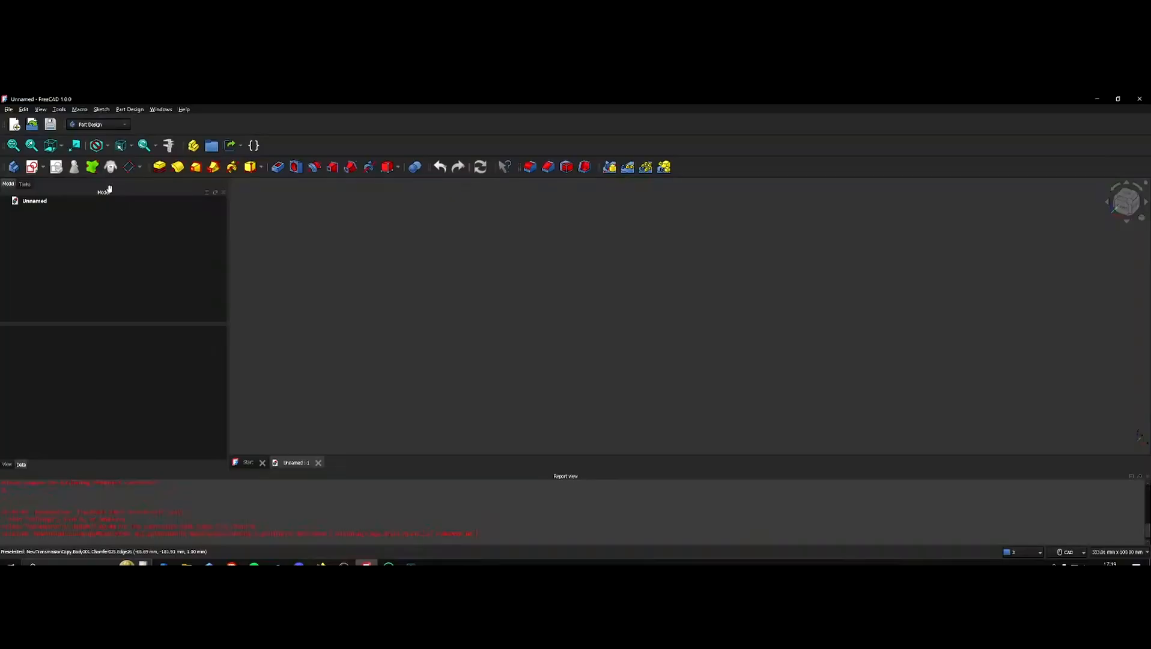
pyautogui.hotkey('ctrl', 's')
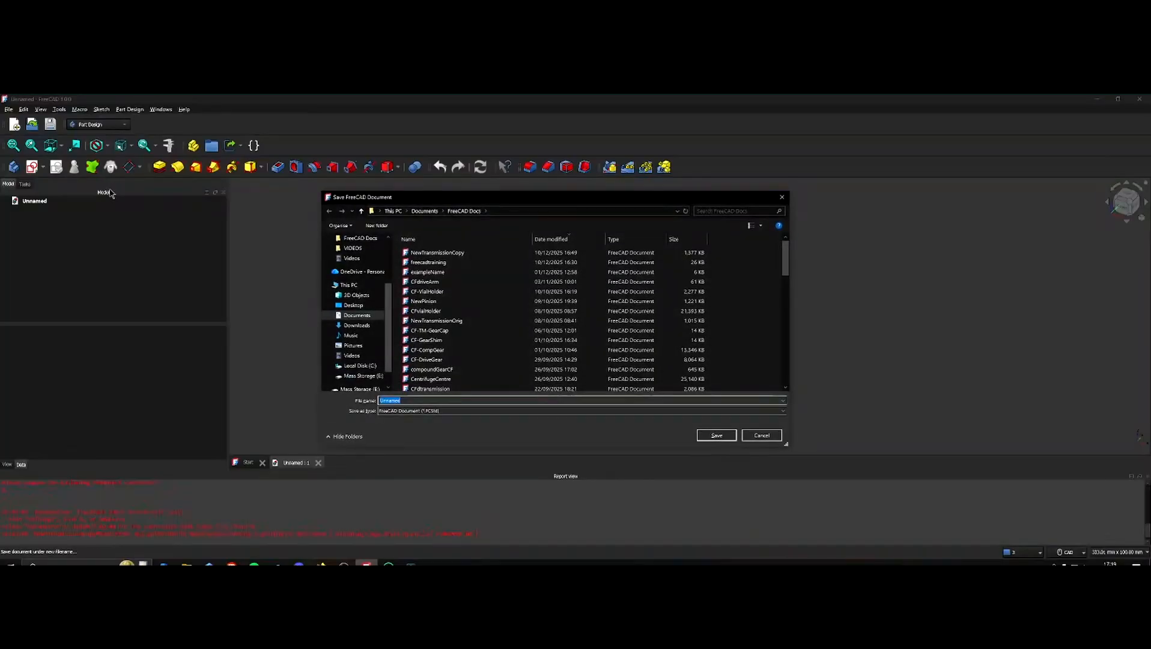
pyautogui.write('savedfile')
pyautogui.press('Return')
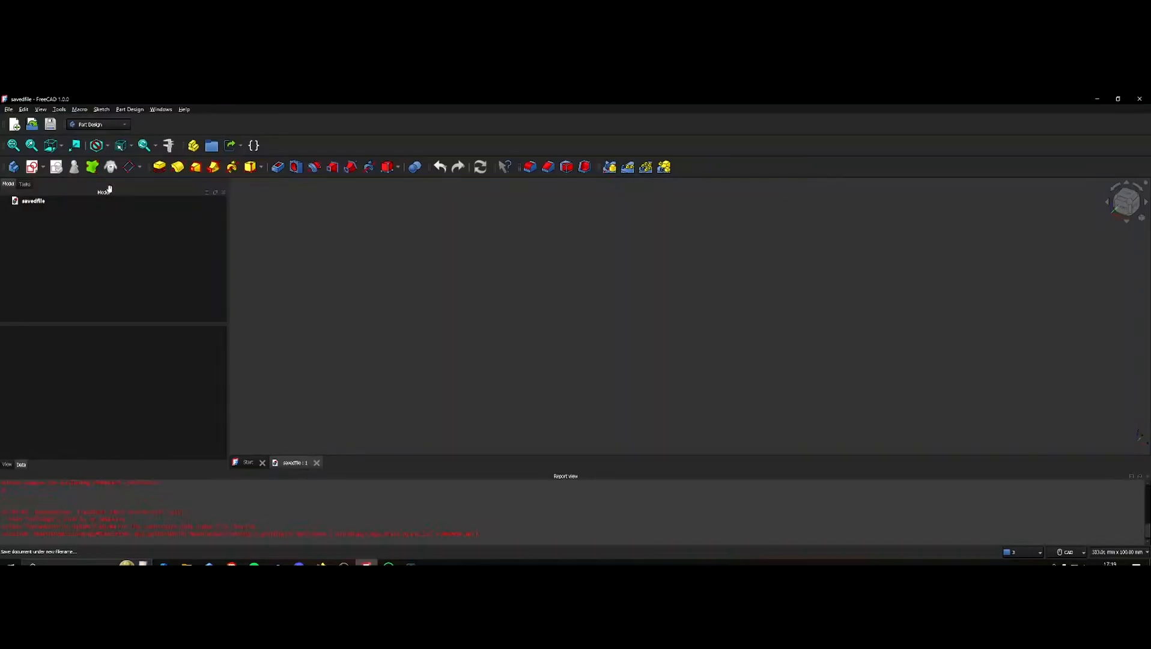
pyautogui.click(73, 204)
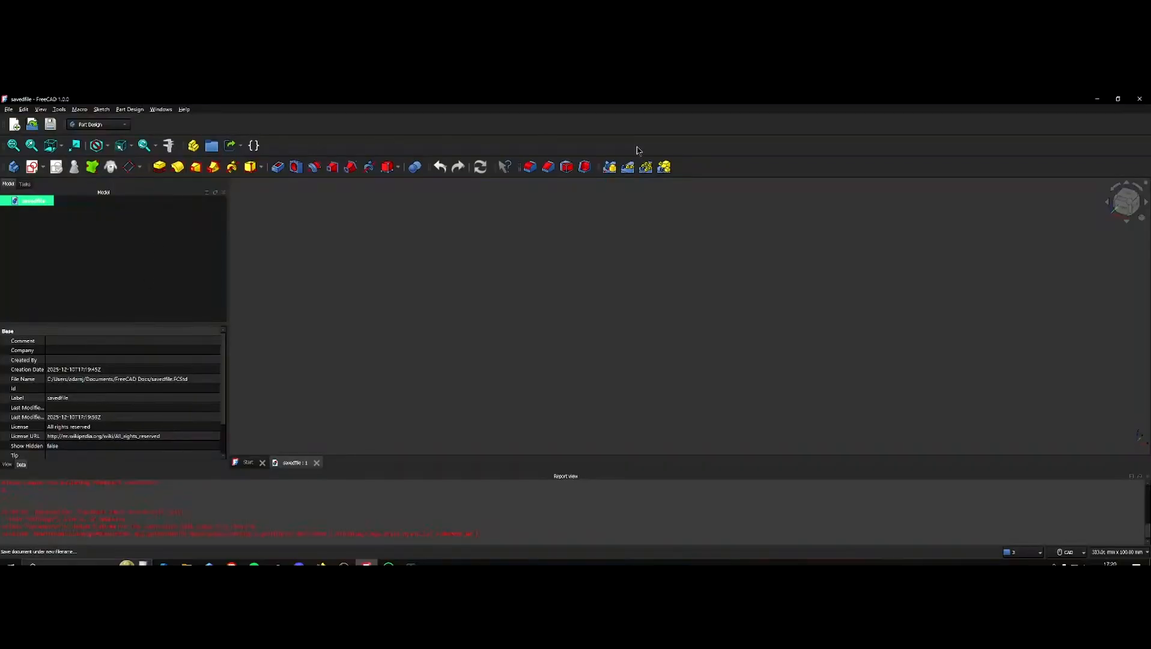
# Switch to the Gear workbench and return to Part Design with the model tree shown
pyautogui.click(111, 129)
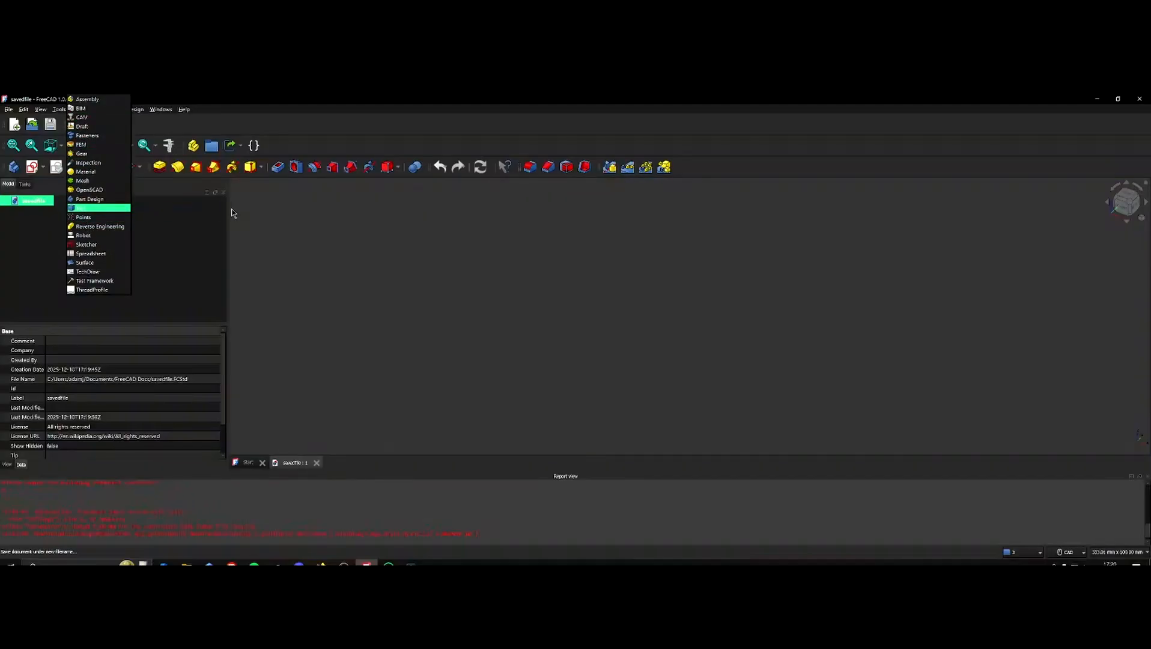
pyautogui.click(109, 153)
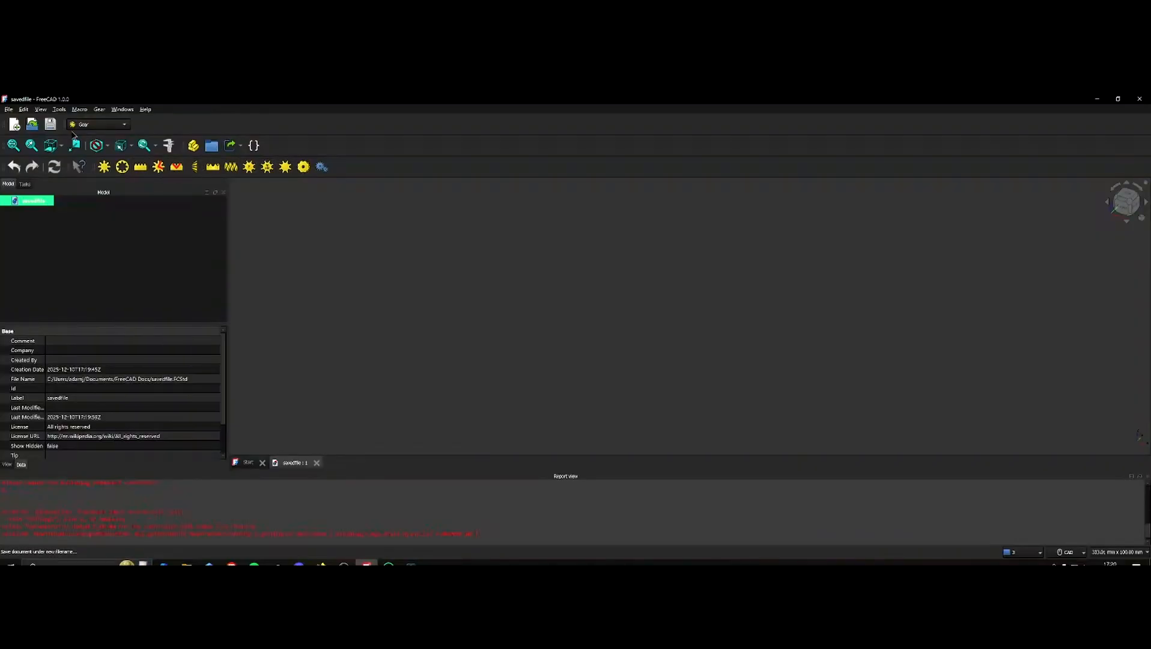
pyautogui.click(93, 125)
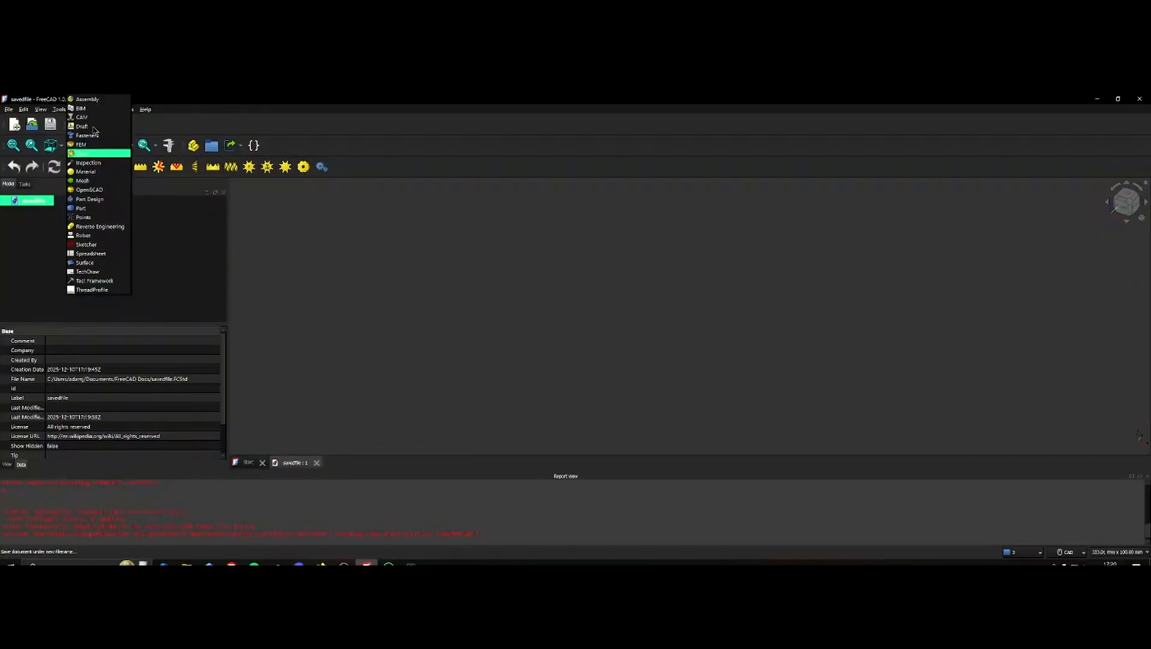
pyautogui.click(103, 208)
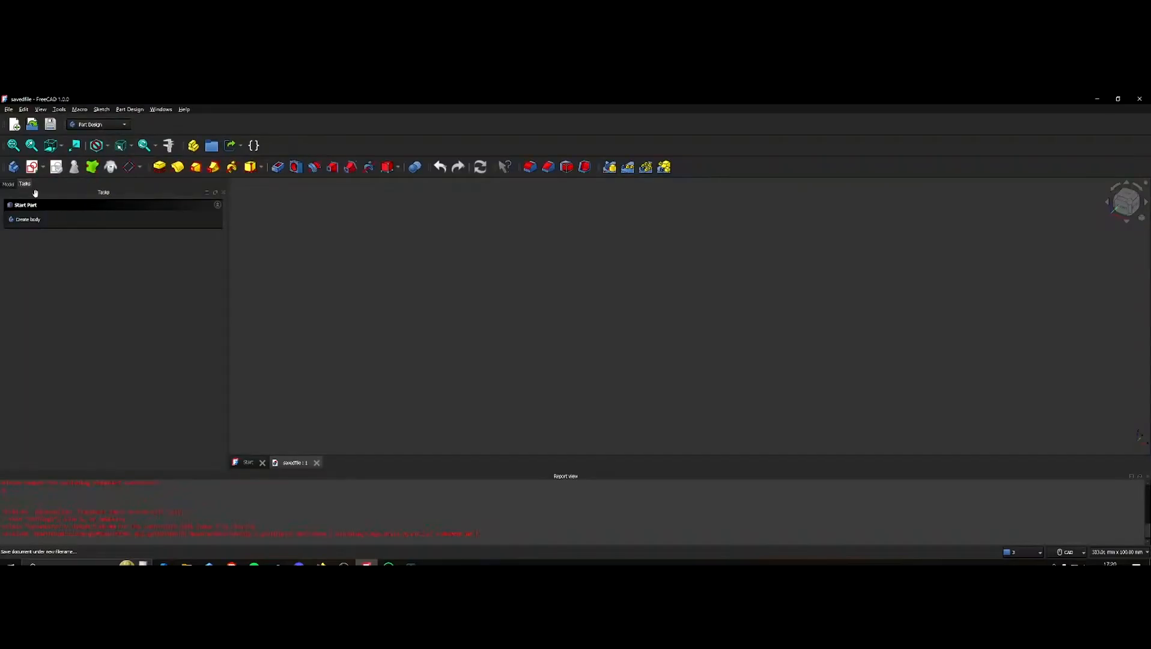
pyautogui.click(12, 184)
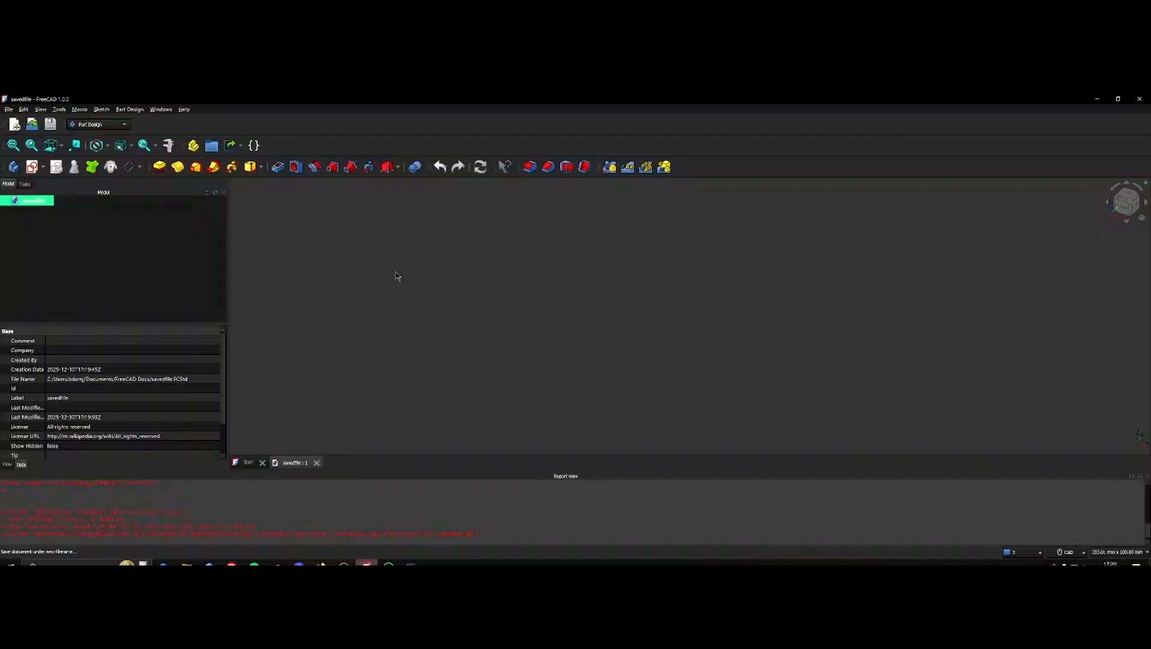
# Create a new body in the savedfile document and make it the active body
pyautogui.click(14, 168)
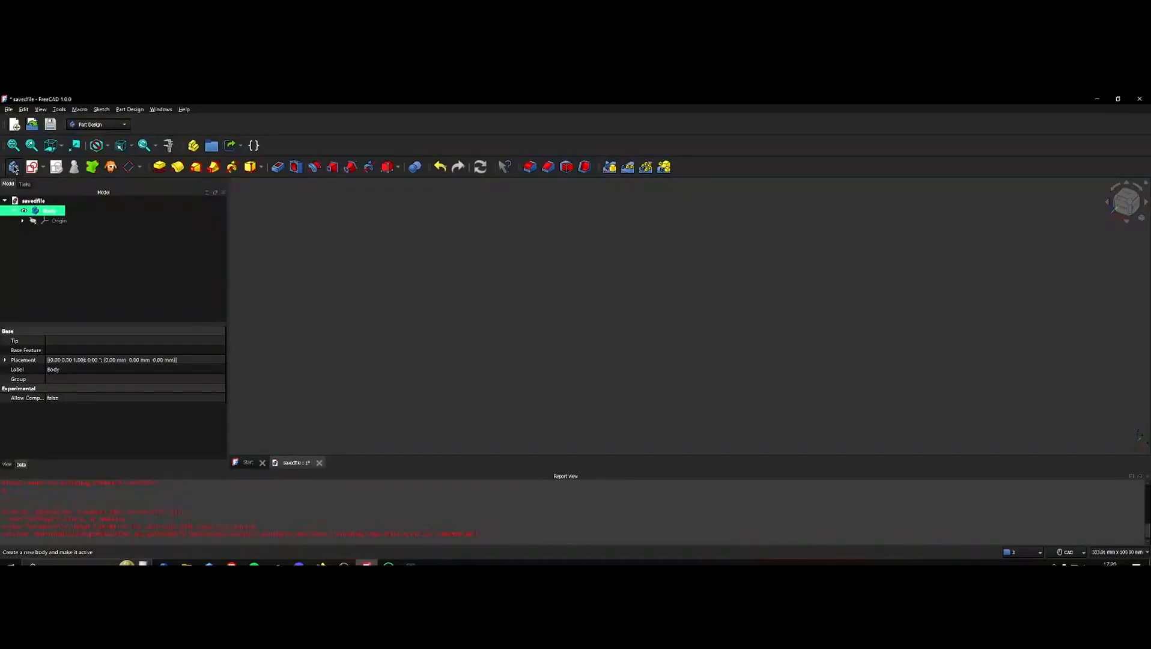
pyautogui.click(49, 232)
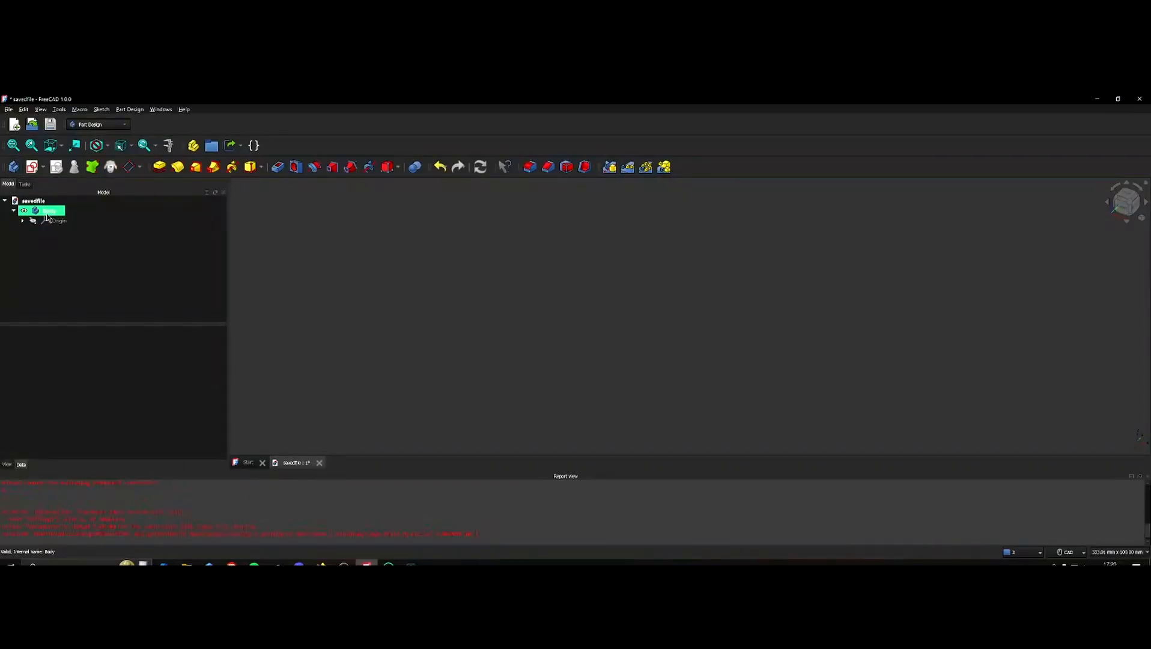
pyautogui.click(47, 215)
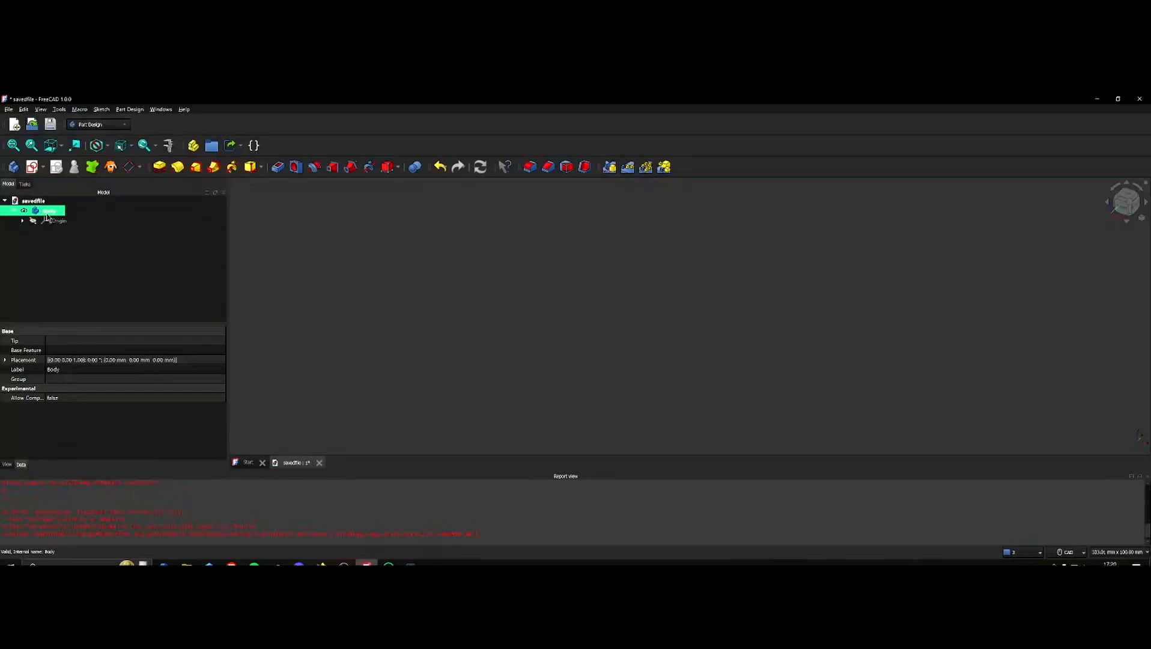
# Add two more bodies to the savedfile document
pyautogui.click(12, 167)
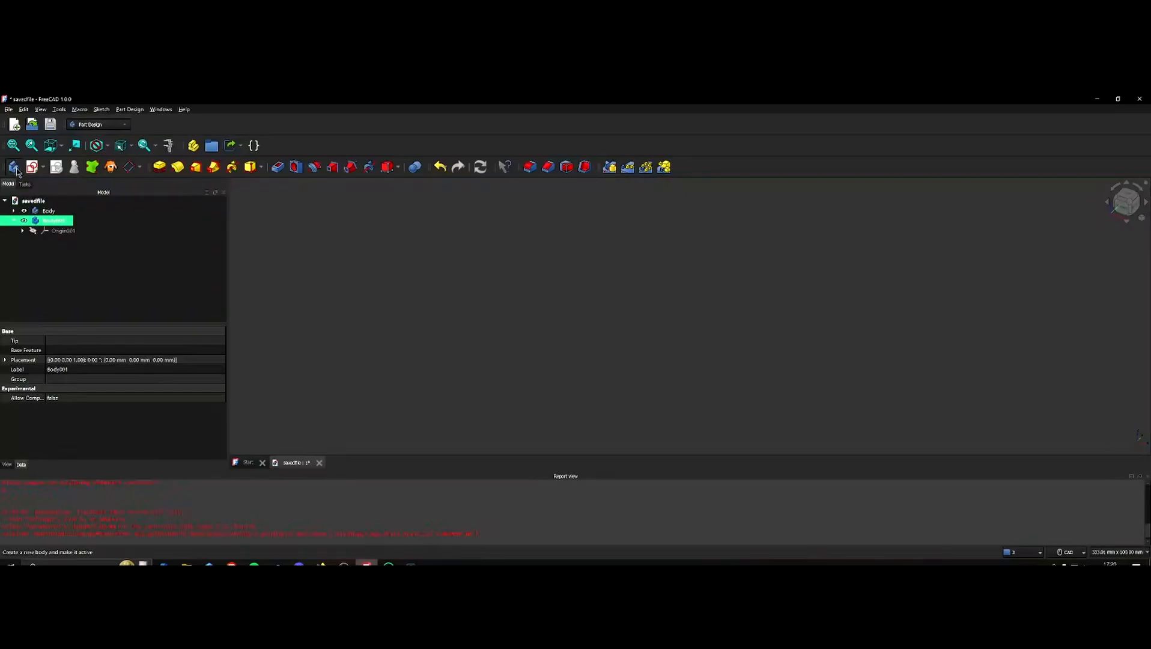
pyautogui.click(12, 167)
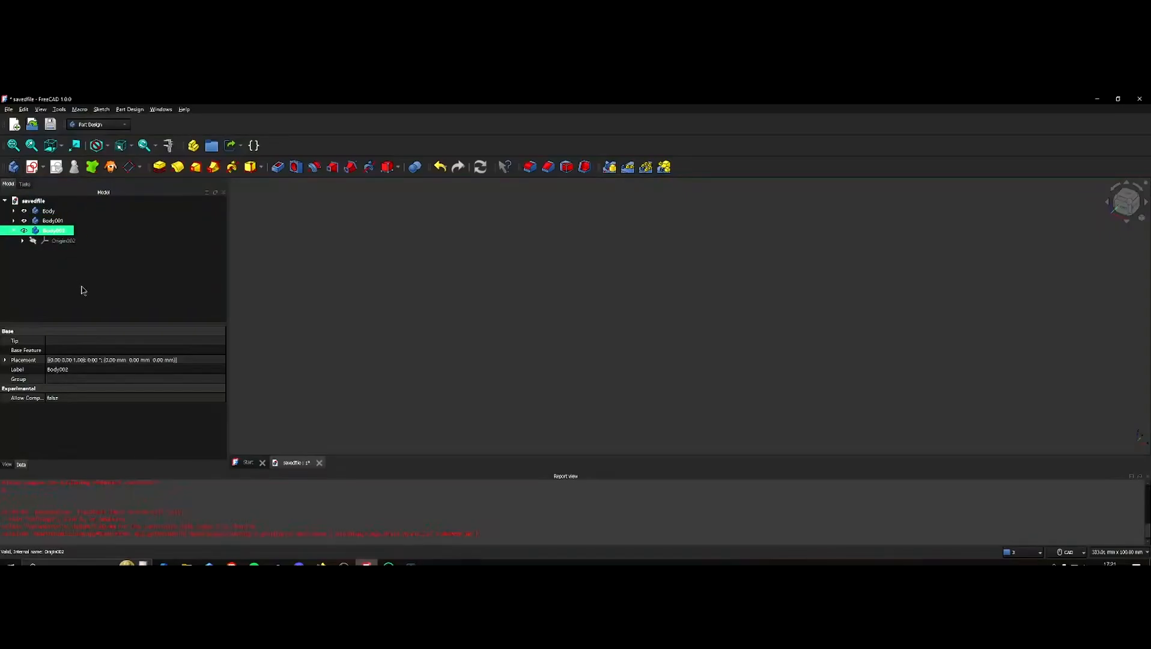
pyautogui.click(82, 289)
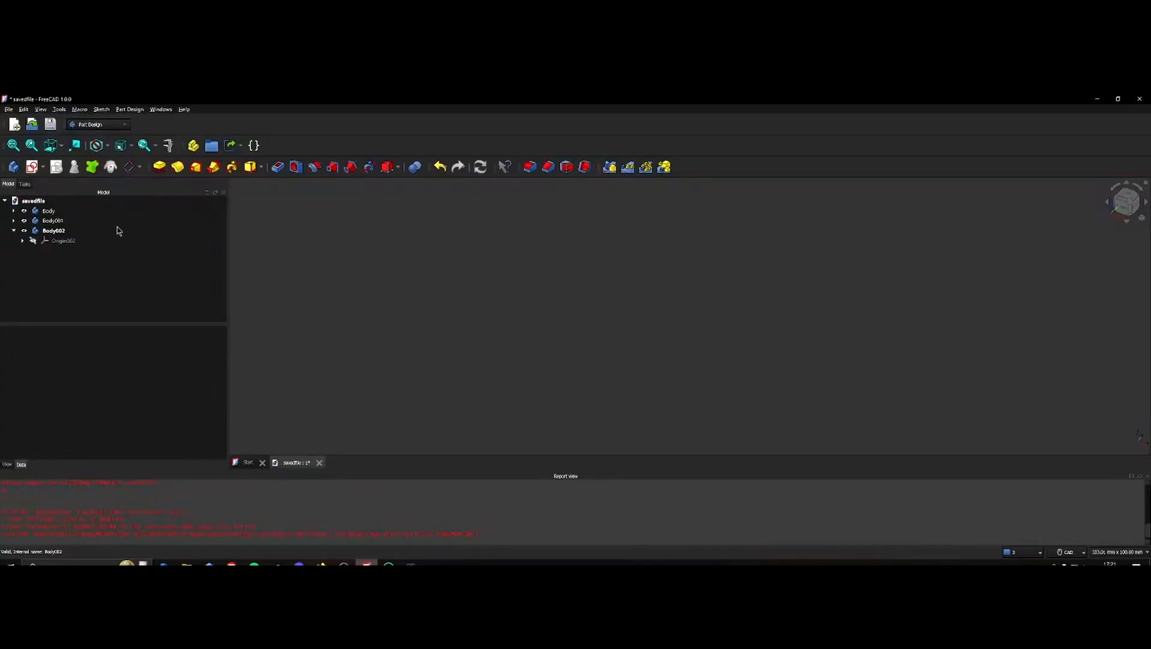
# Delete the two additional bodies and make the first body active again
pyautogui.click(58, 231)
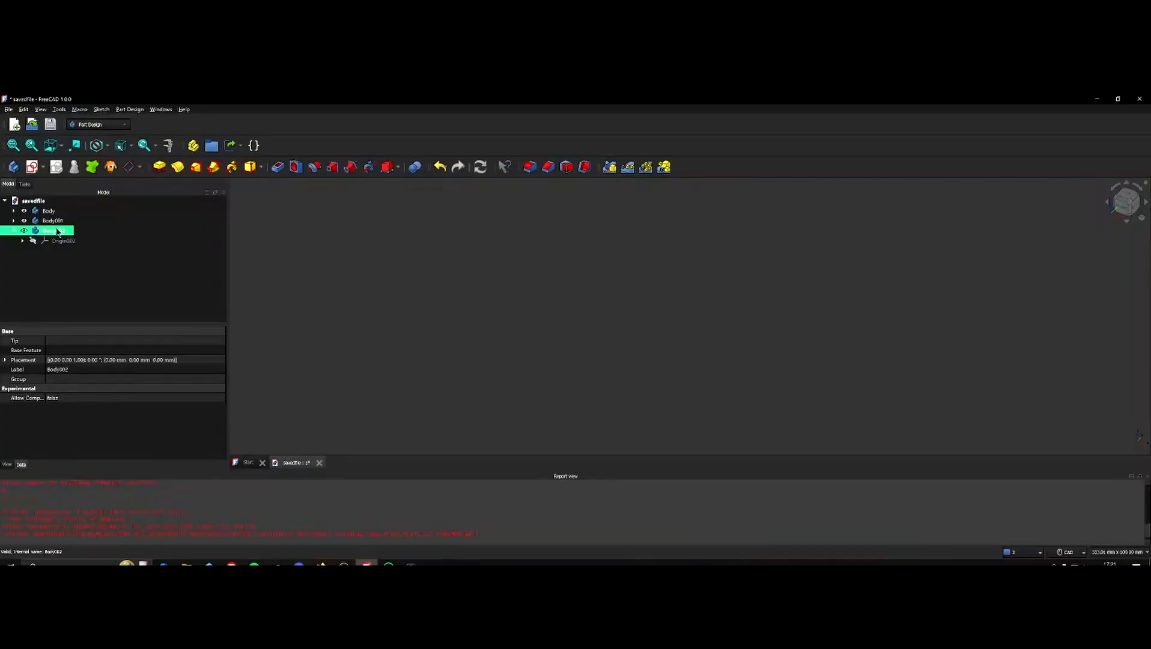
pyautogui.keyDown('ctrl'); pyautogui.click(53, 221); pyautogui.keyUp('ctrl')
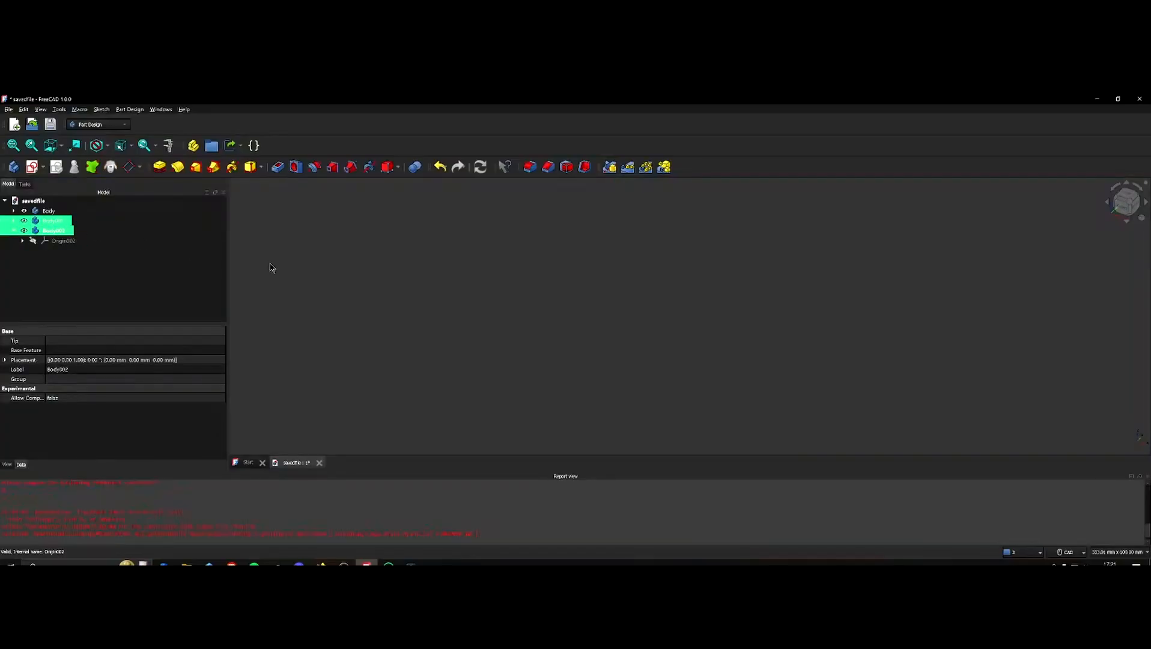
pyautogui.press('Delete')
pyautogui.doubleClick(49, 210)
pyautogui.click(116, 251)
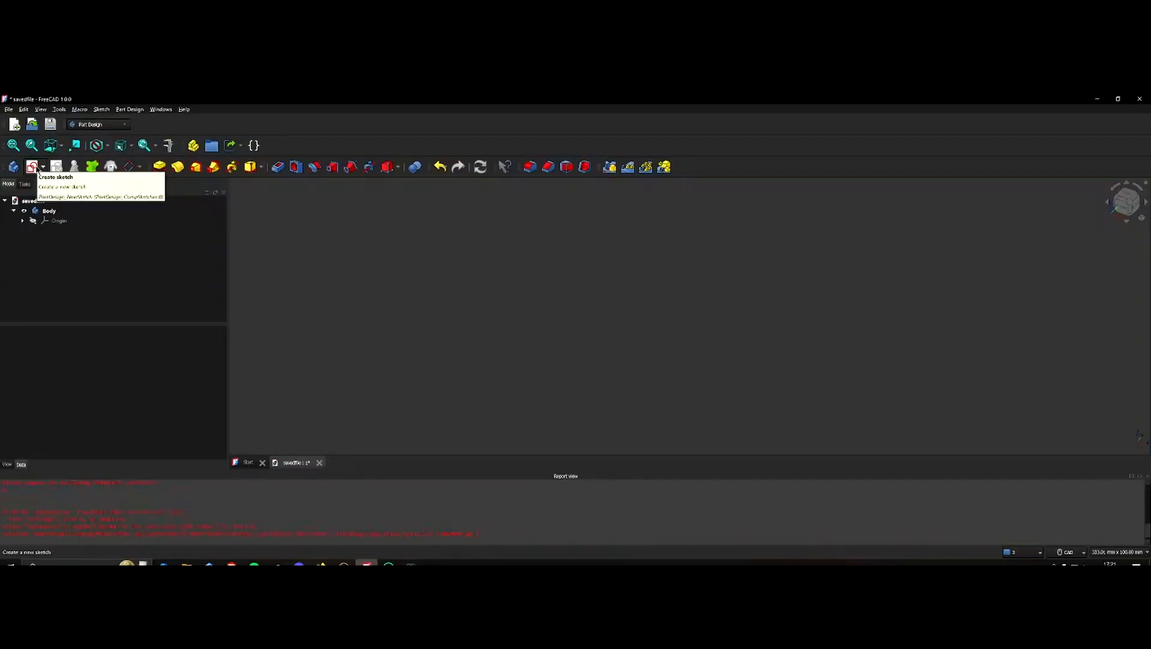
pyautogui.click(118, 126)
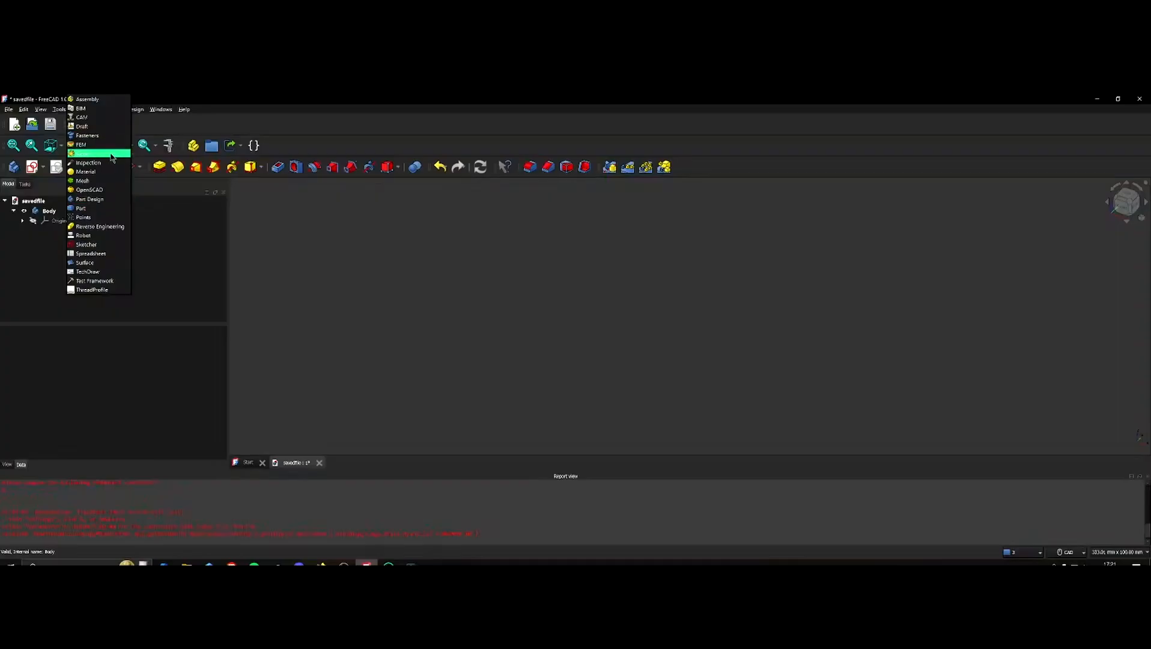
pyautogui.click(109, 245)
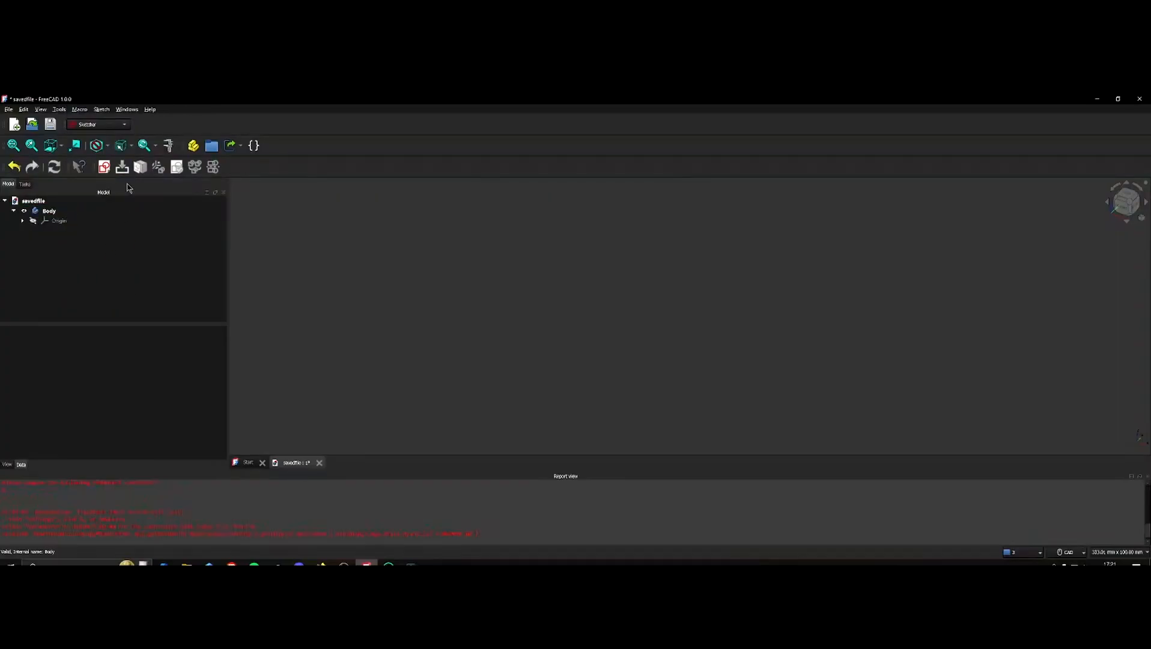
pyautogui.click(106, 168)
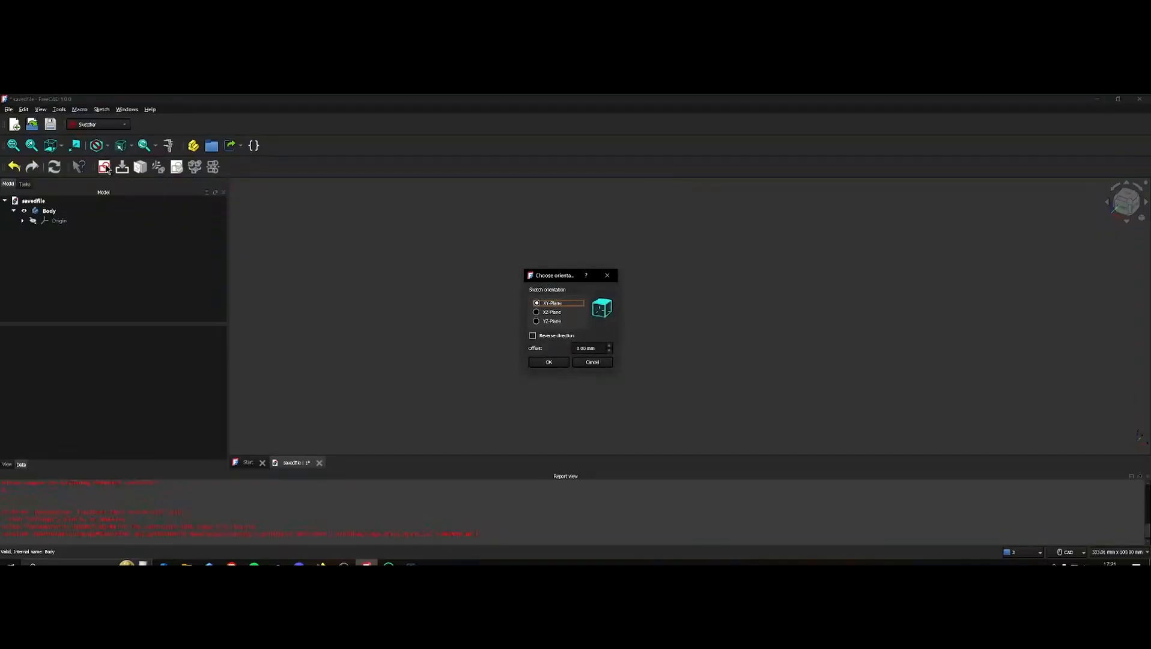
pyautogui.click(593, 361)
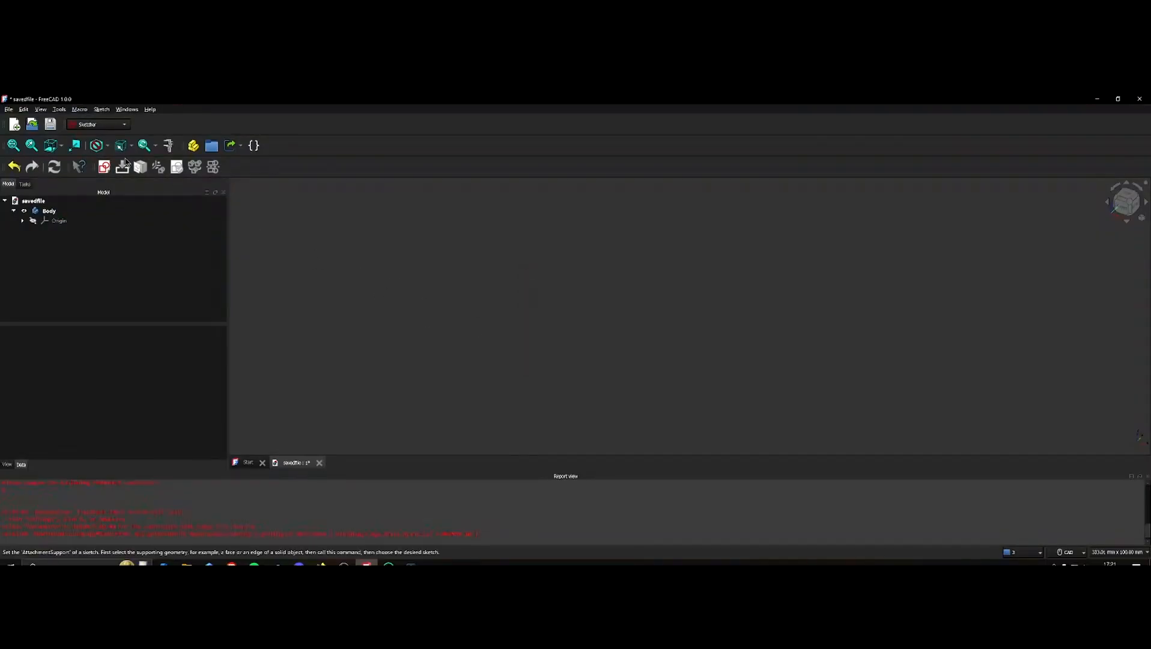
pyautogui.click(109, 126)
pyautogui.click(76, 195)
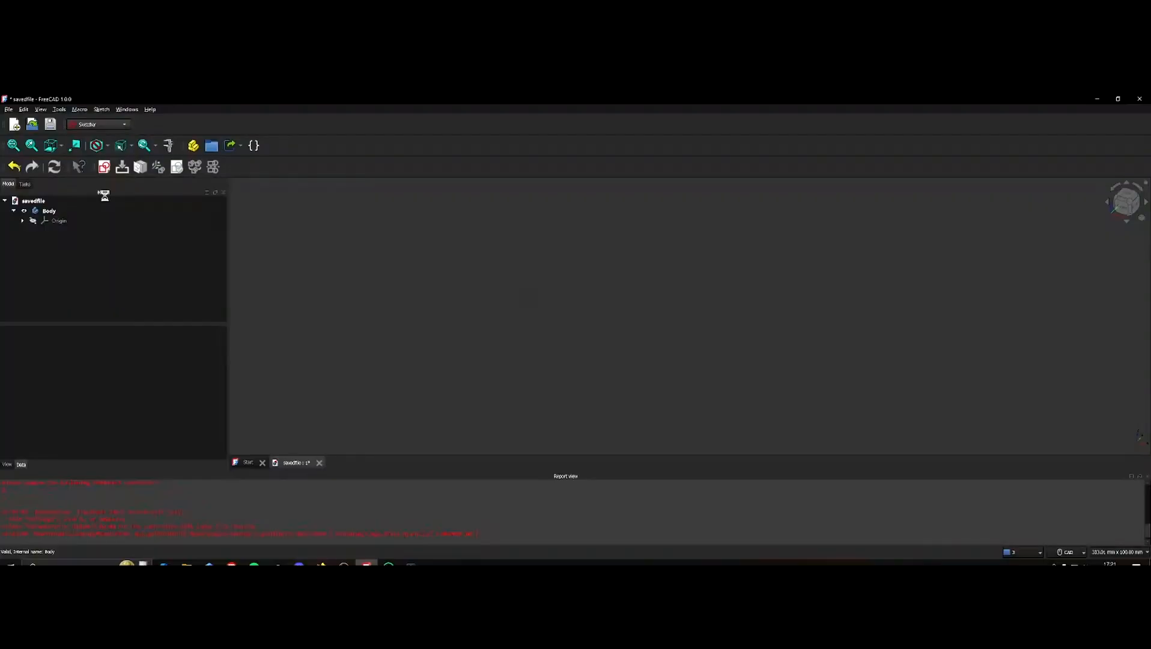
pyautogui.click(8, 184)
# Start a new sketch on the XY plane of the active body
pyautogui.click(53, 221)
pyautogui.click(34, 200)
pyautogui.click(44, 211)
pyautogui.click(43, 213)
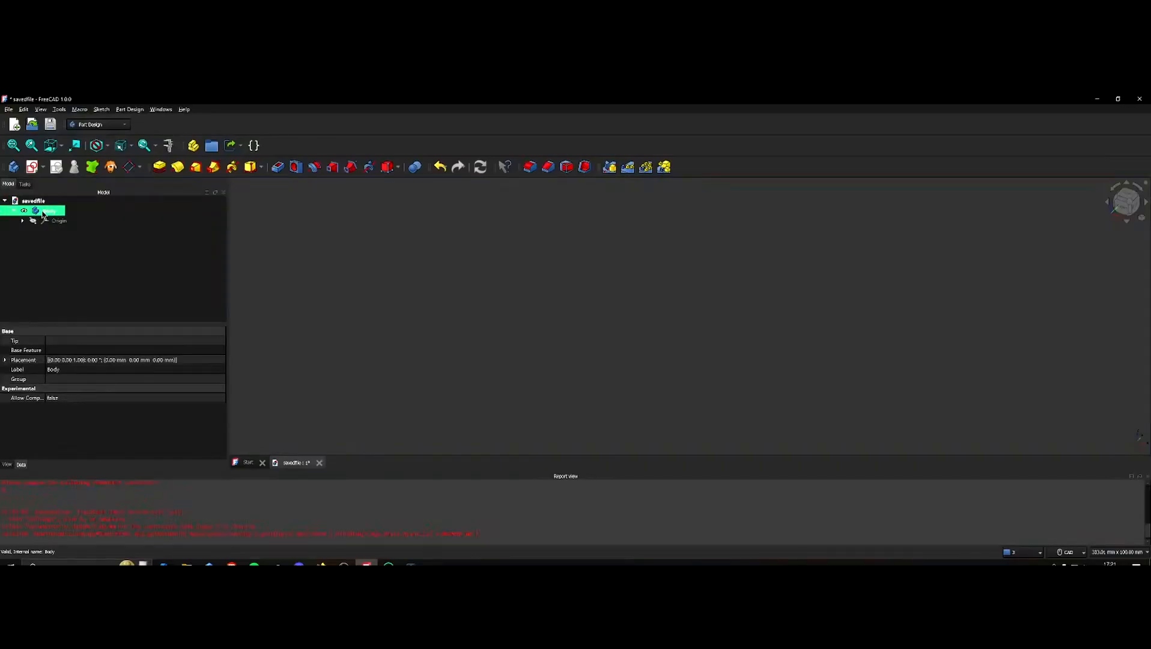
pyautogui.click(28, 171)
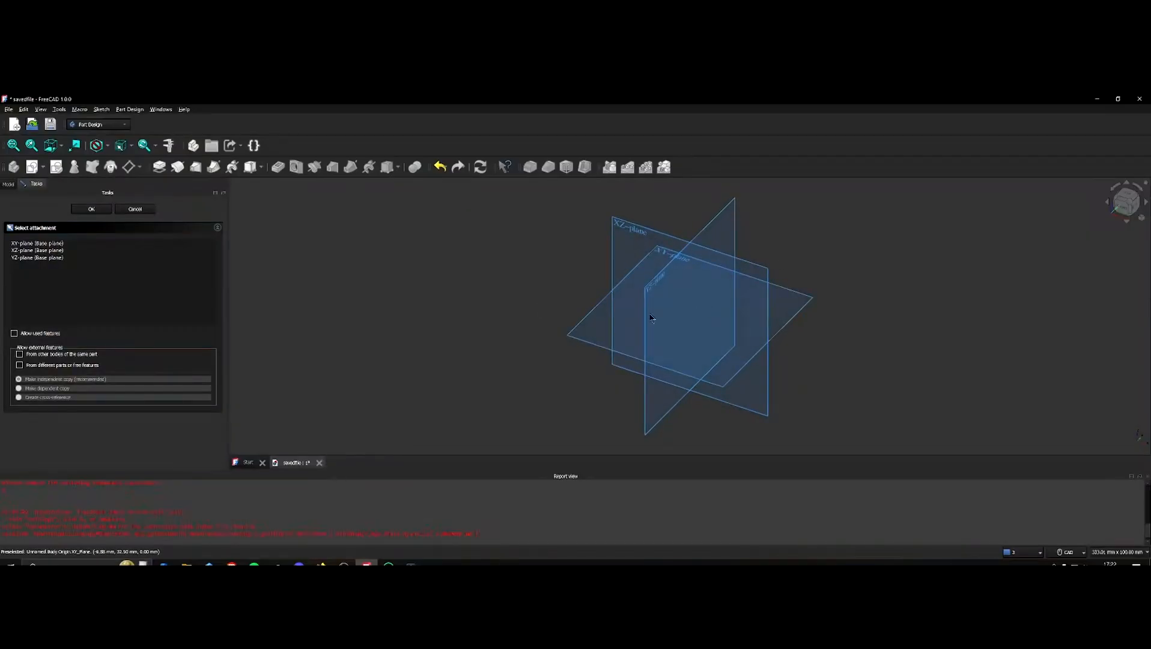
pyautogui.click(582, 342)
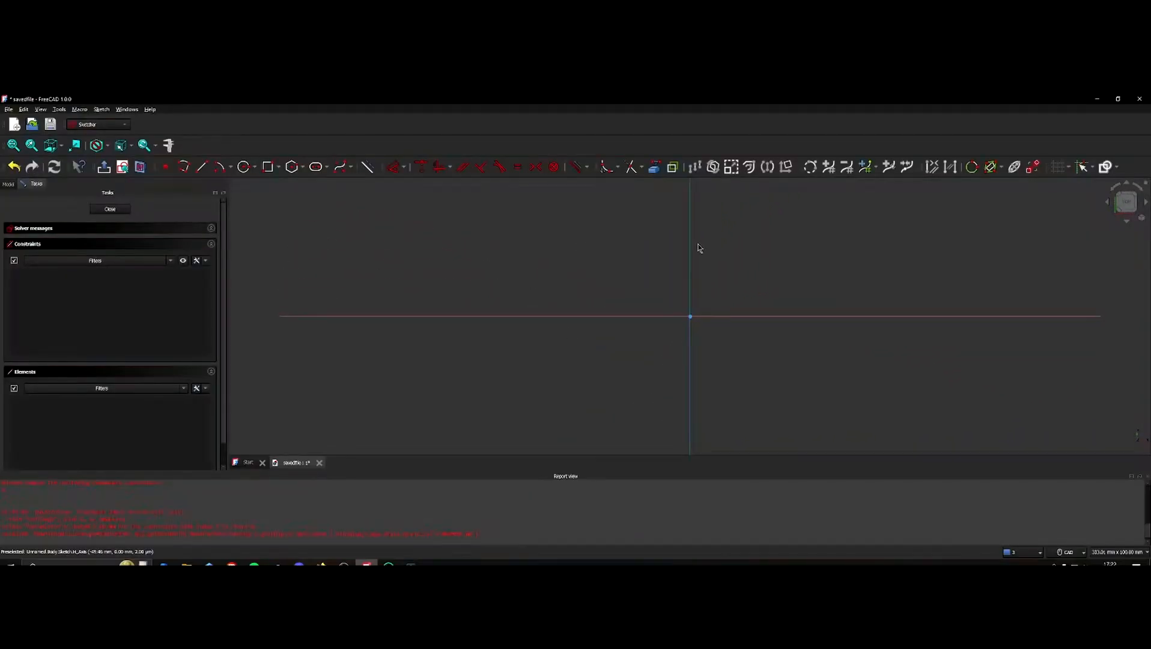
pyautogui.scroll(-4, 541, 322)
pyautogui.scroll(4, 568, 323)
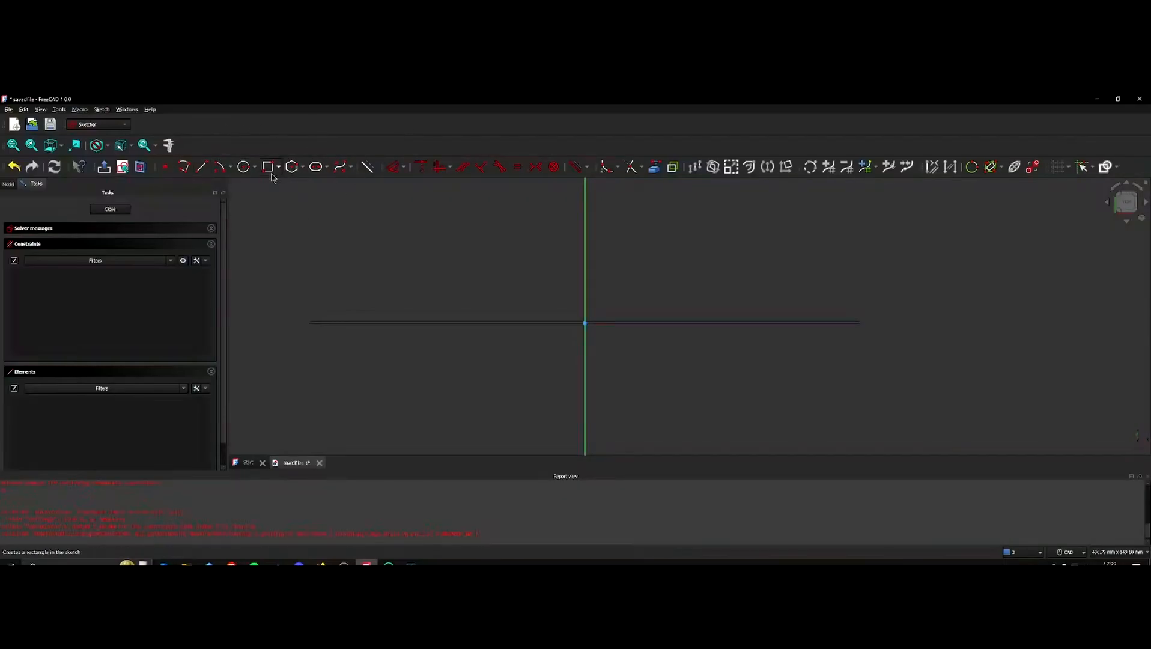
# Draw two overlapping circles in the upper part of the sketch, with the second one tangent to the horizontal axis
pyautogui.click(238, 172)
pyautogui.click(426, 230)
pyautogui.click(527, 290)
pyautogui.click(571, 254)
pyautogui.click(571, 323)
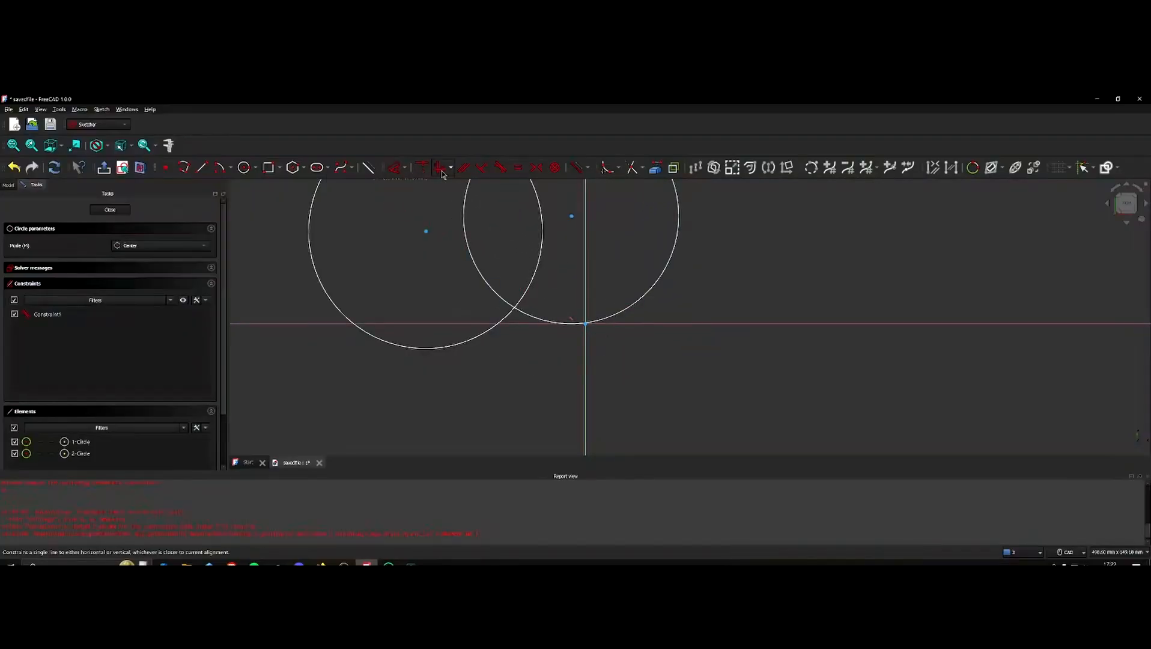
# Constrain the diameter of the first circle, the one farther from the vertical axis, to 50 mm
pyautogui.click(392, 169)
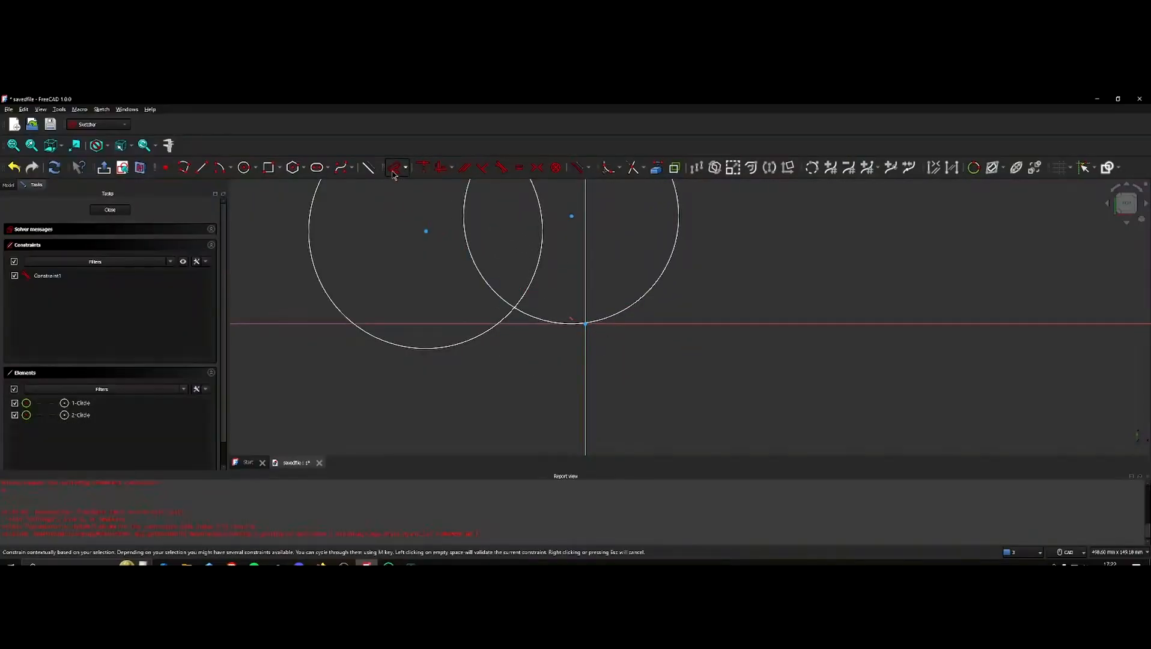
pyautogui.click(489, 330)
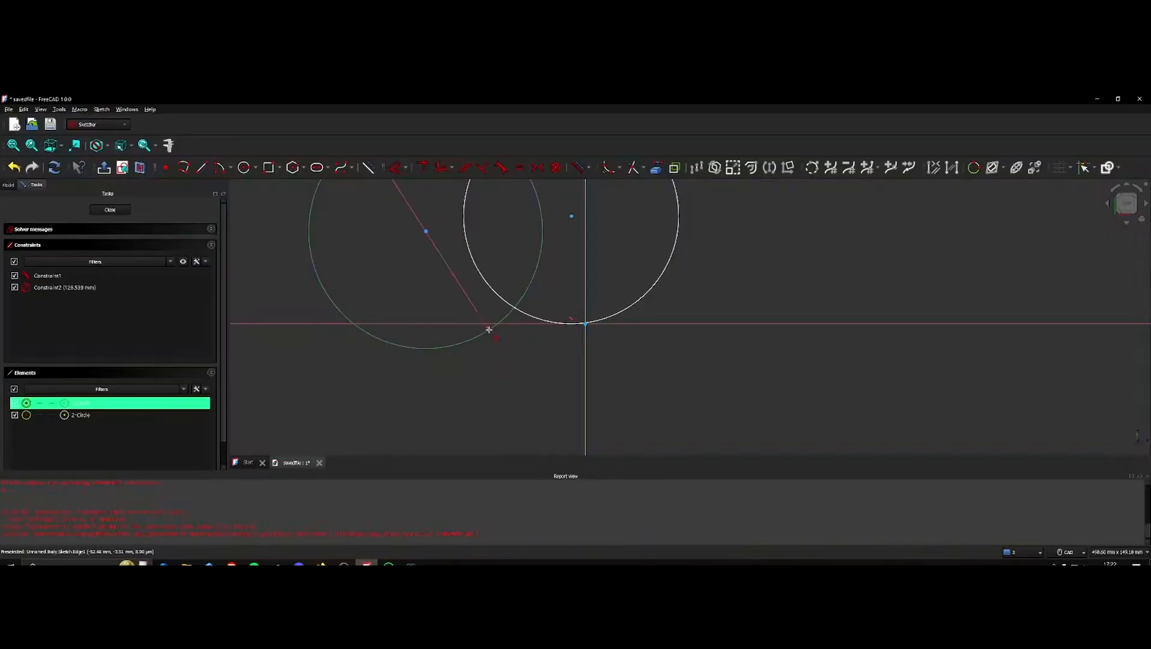
pyautogui.click(333, 238)
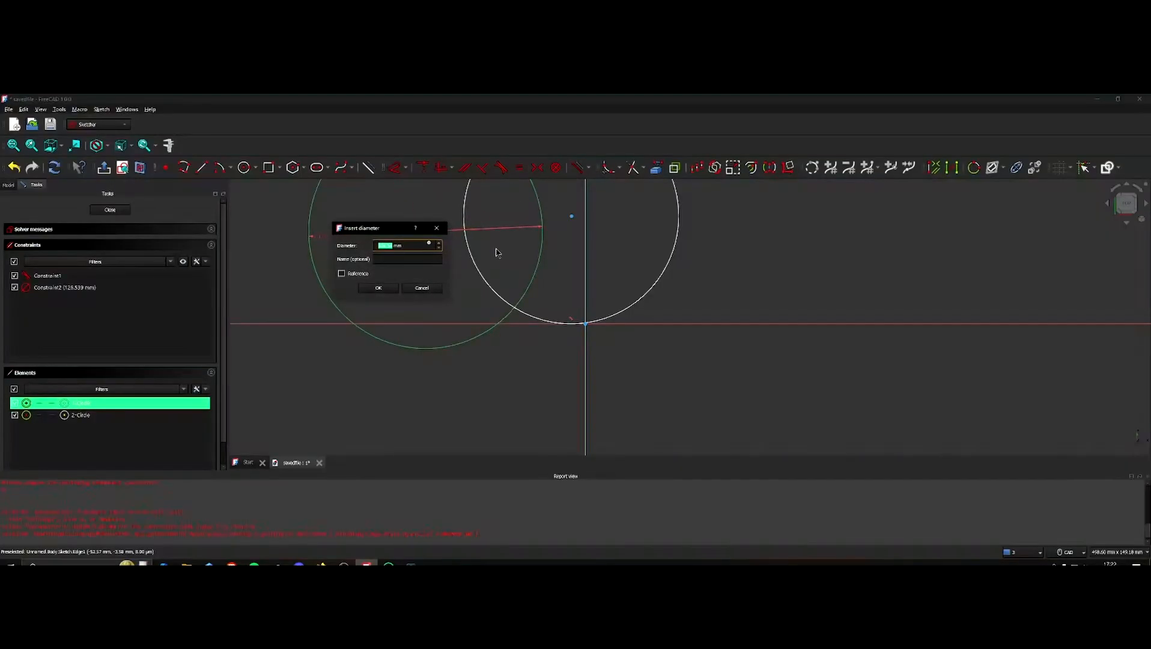
pyautogui.write('50')
pyautogui.press('Return')
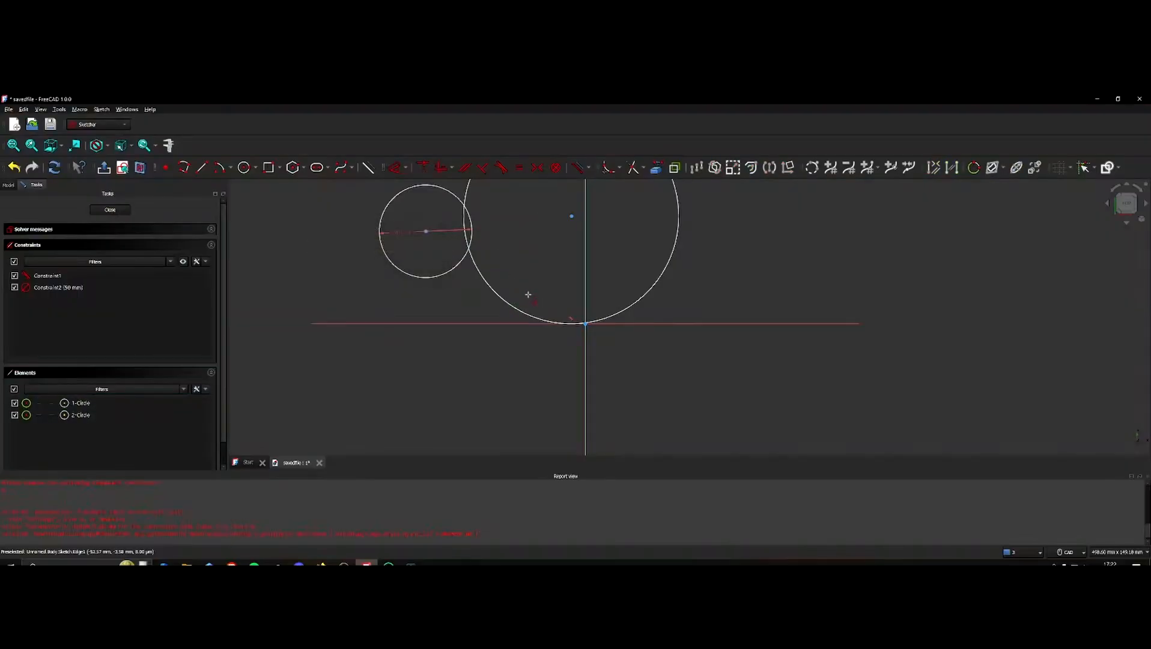
pyautogui.click(519, 310)
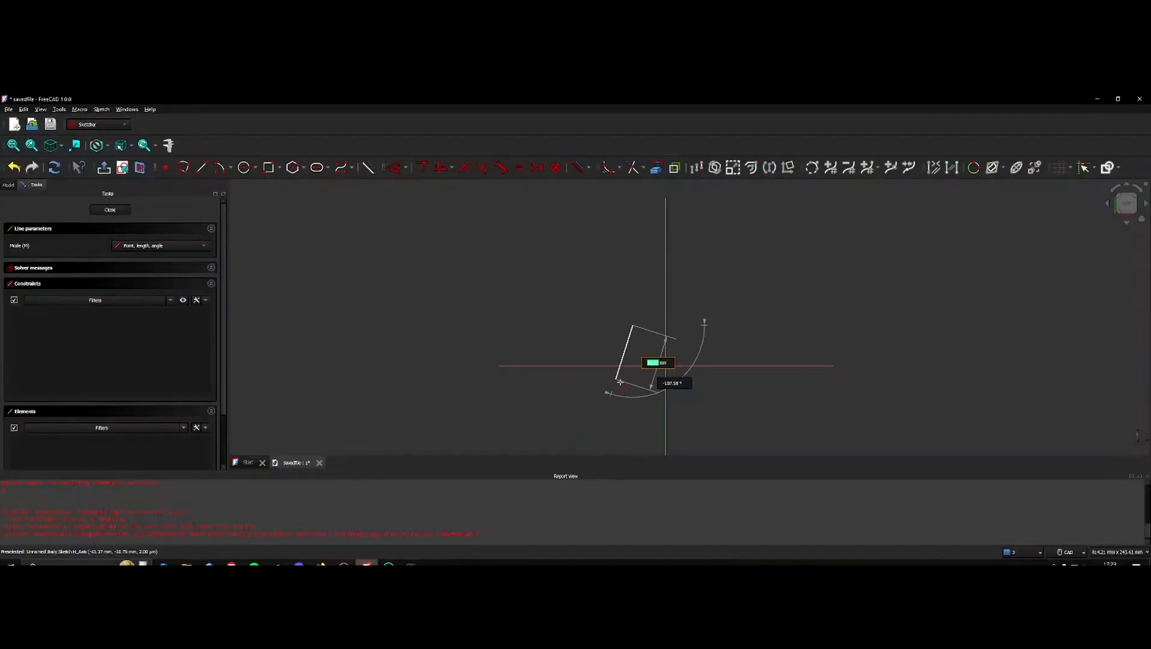
# Draw an open four-line outline around the sketch origin, leaving a gap at its upper-left corner
pyautogui.click(624, 386)
pyautogui.click(625, 386)
pyautogui.click(695, 393)
pyautogui.click(709, 340)
pyautogui.click(649, 340)
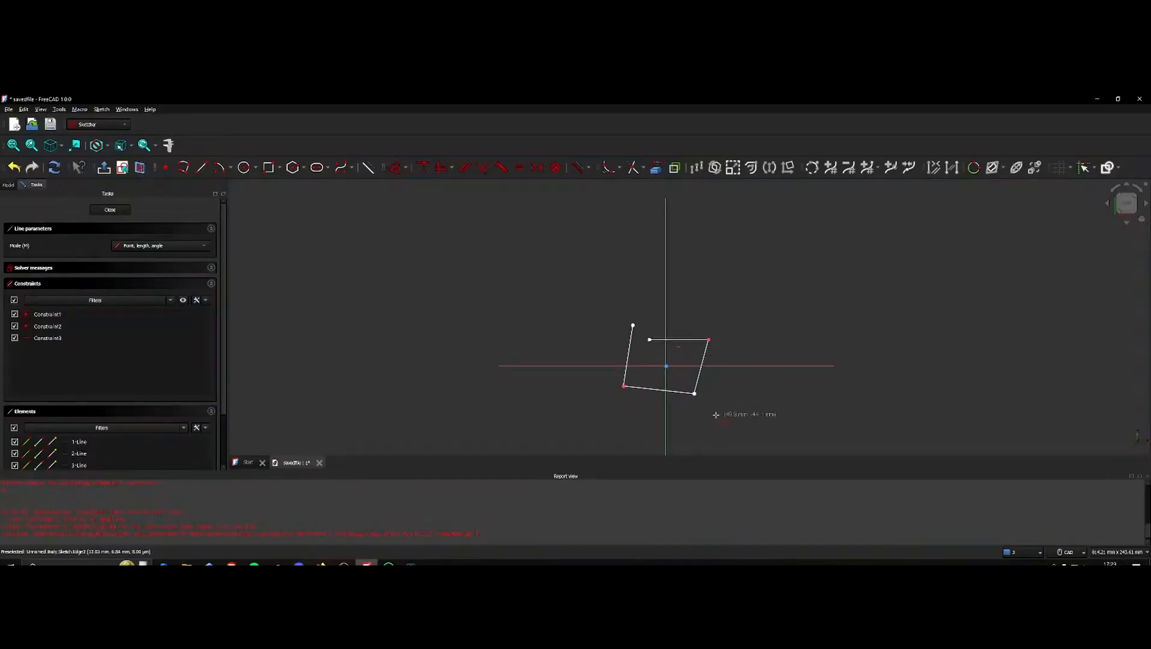
pyautogui.press('Escape')
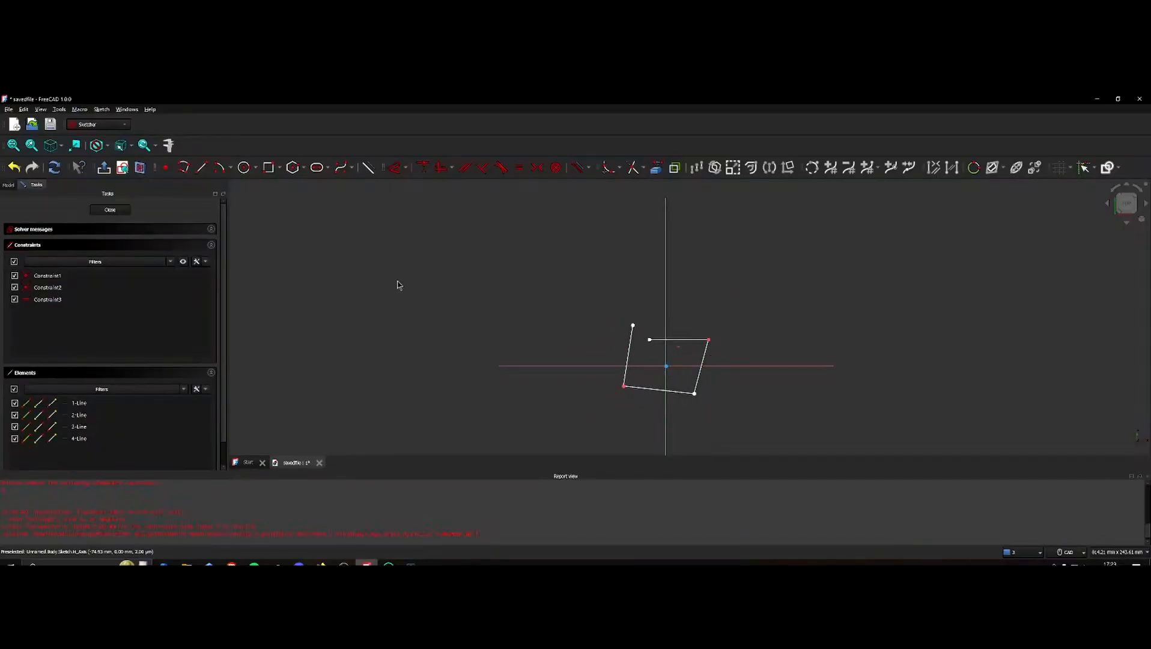
# Close the sketch and try to pad its open four-line outline
pyautogui.click(110, 210)
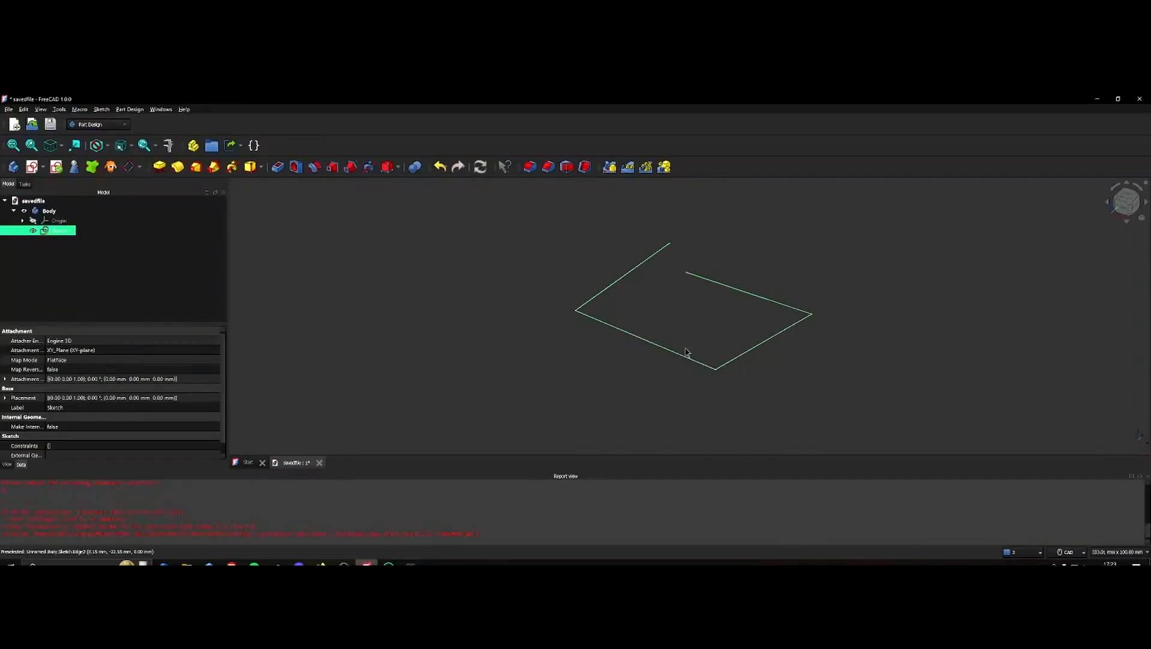
pyautogui.click(163, 167)
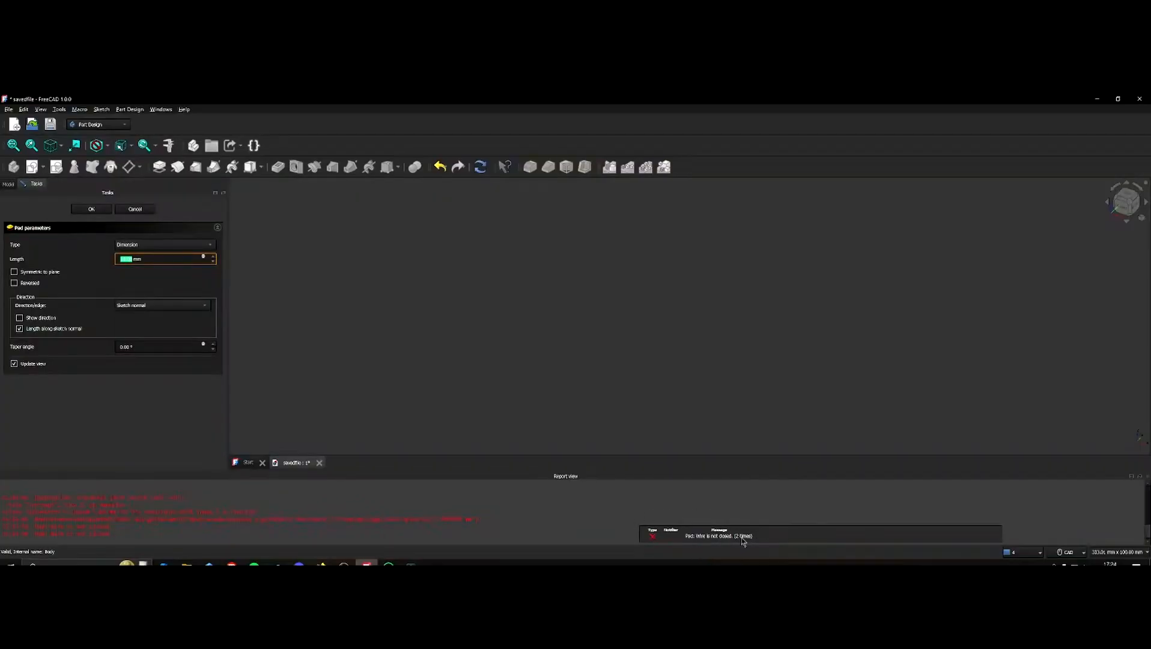
pyautogui.click(136, 209)
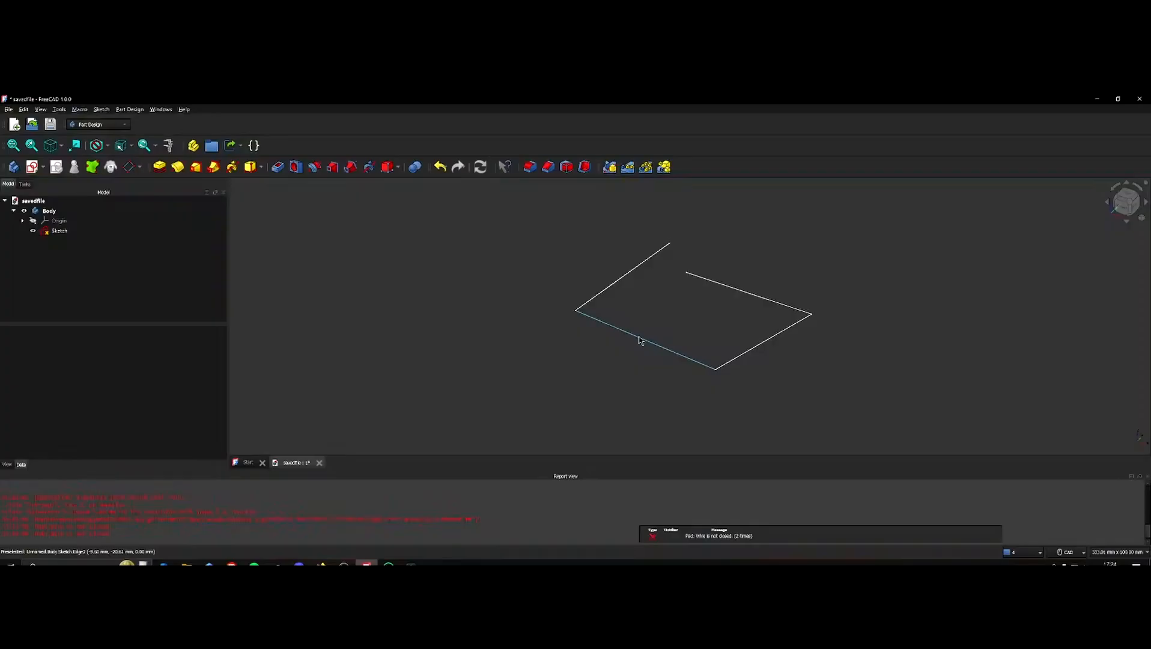
# Reopen the sketch for editing and delete all four lines of the open outline
pyautogui.click(58, 231)
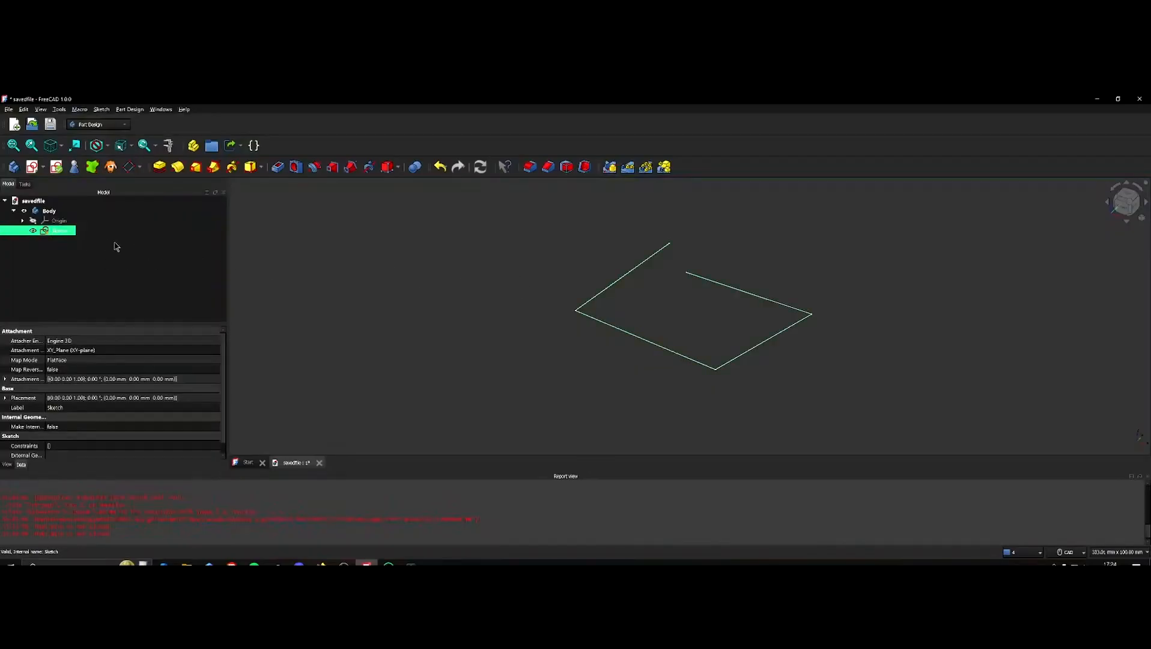
pyautogui.doubleClick(60, 231)
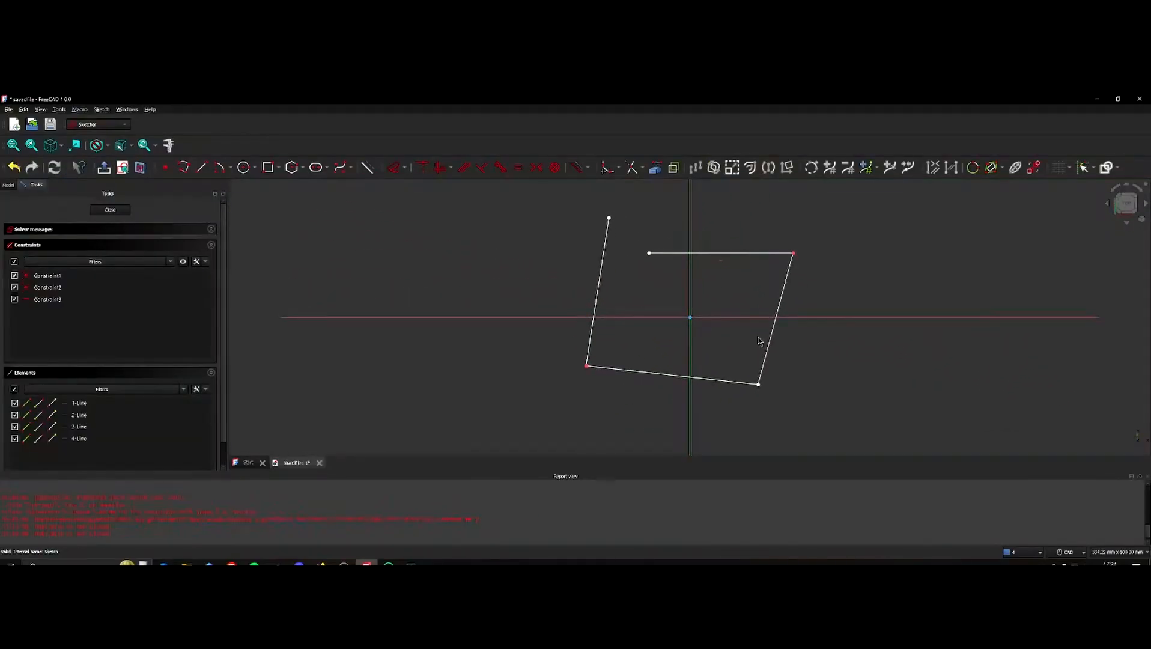
pyautogui.click(610, 370)
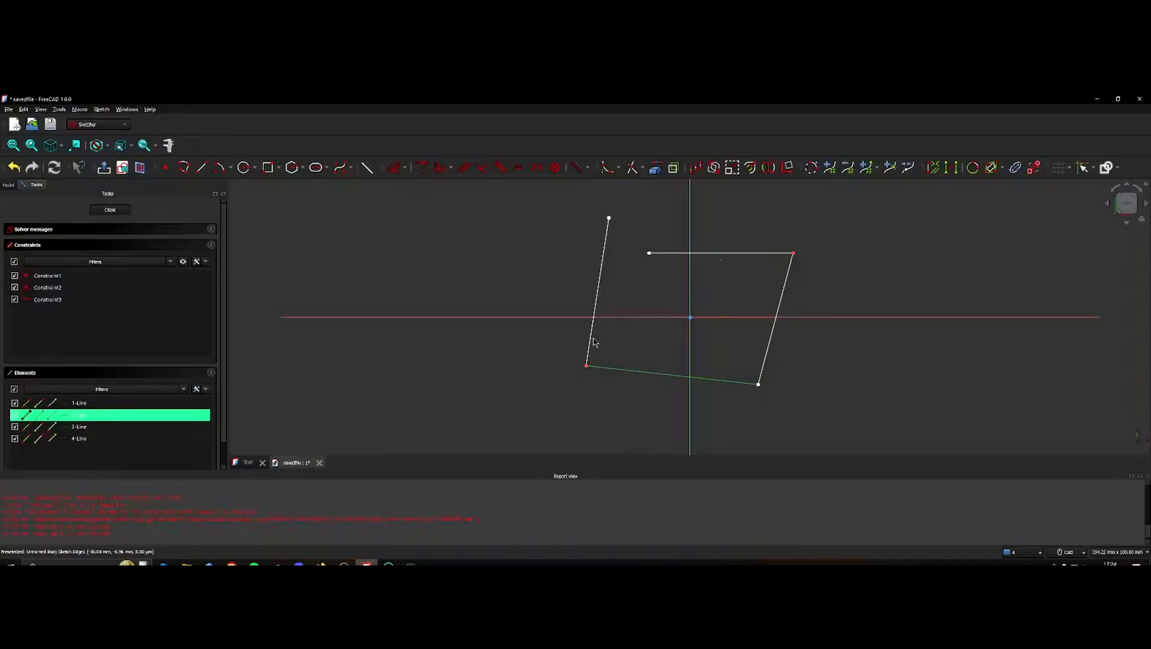
pyautogui.click(593, 344)
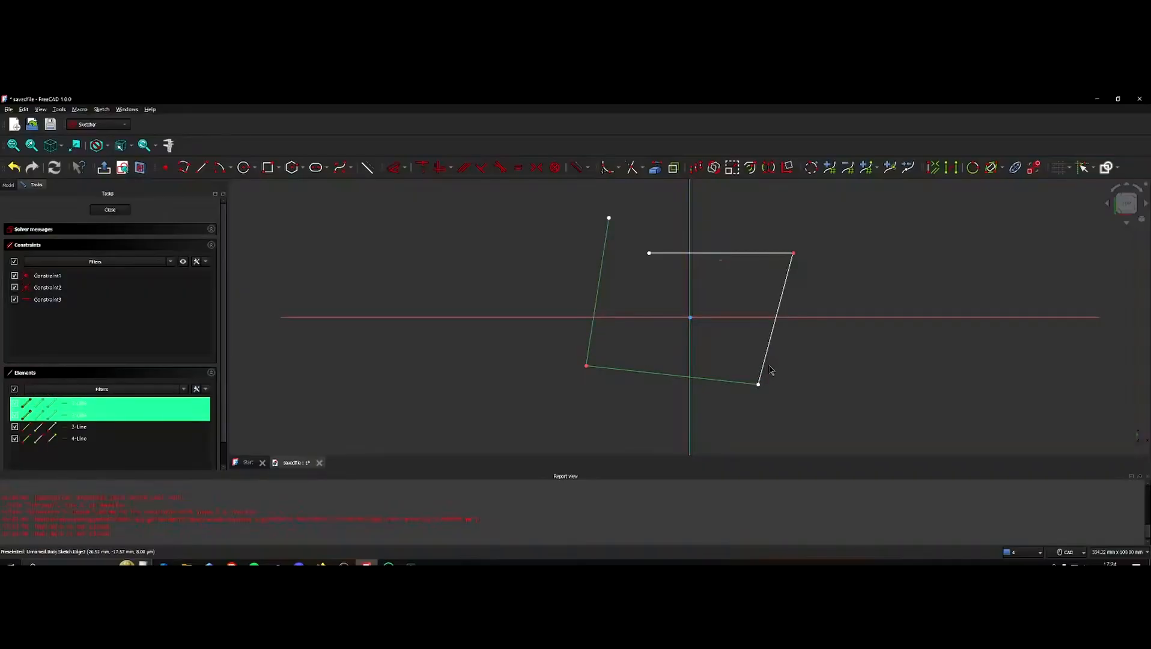
pyautogui.click(766, 370)
pyautogui.click(734, 255)
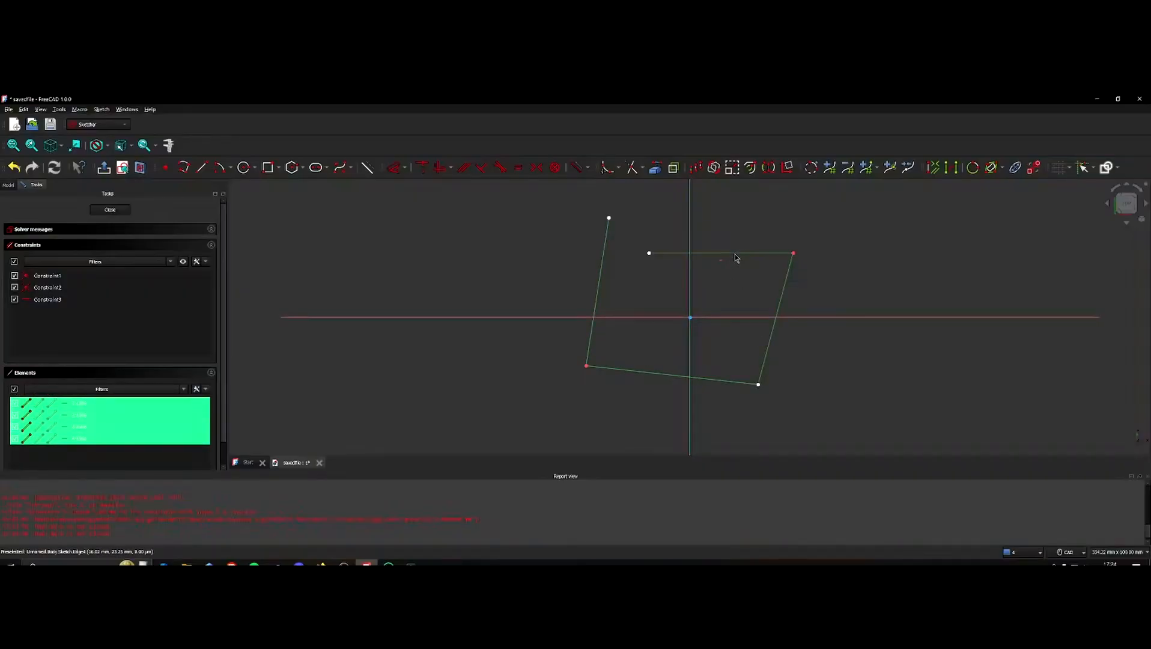
pyautogui.press('Delete')
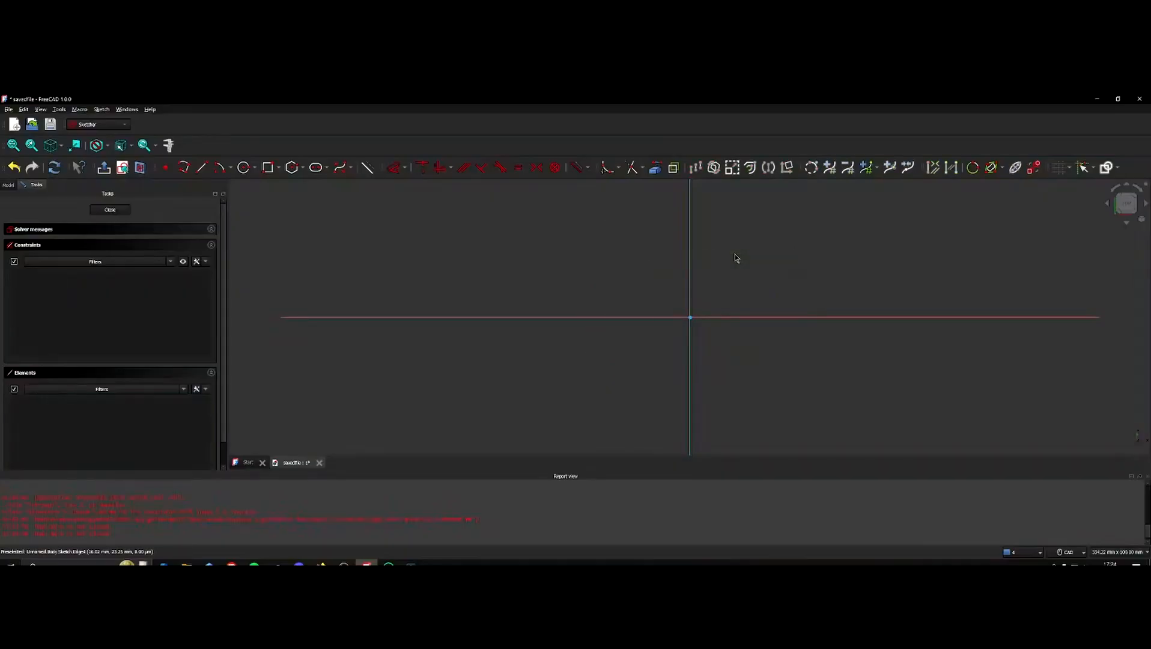
# Draw a rectangle about 24 mm high across the horizontal axis, left of the origin, and enlarge it by moving its lower-left corner outward
pyautogui.click(270, 167)
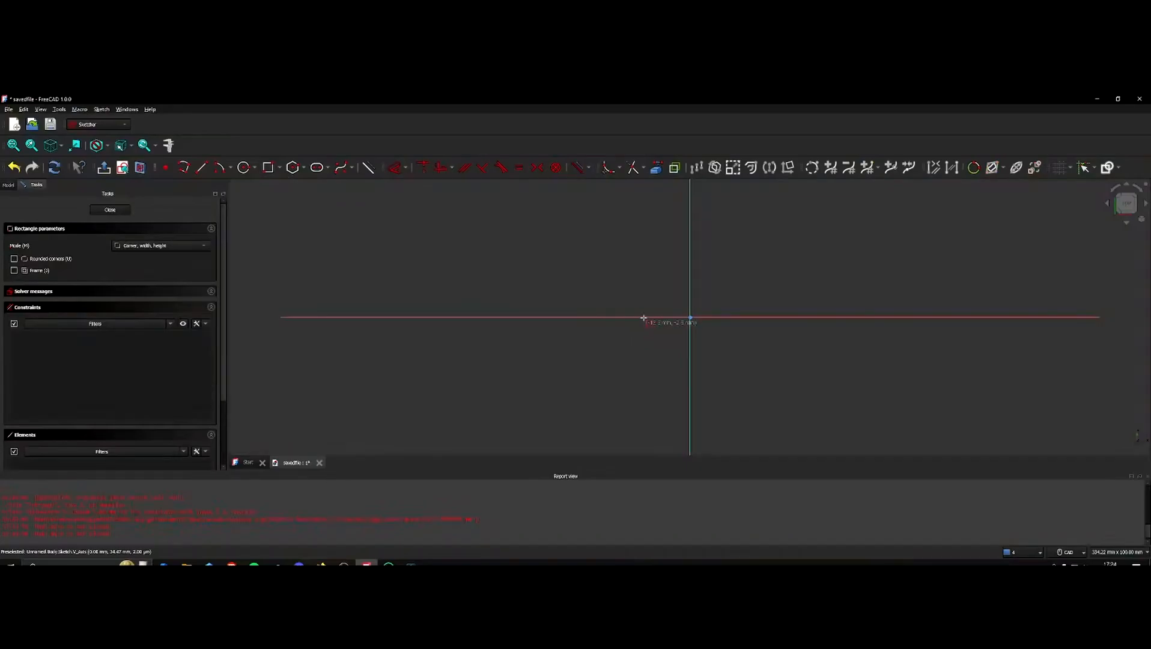
pyautogui.click(593, 265)
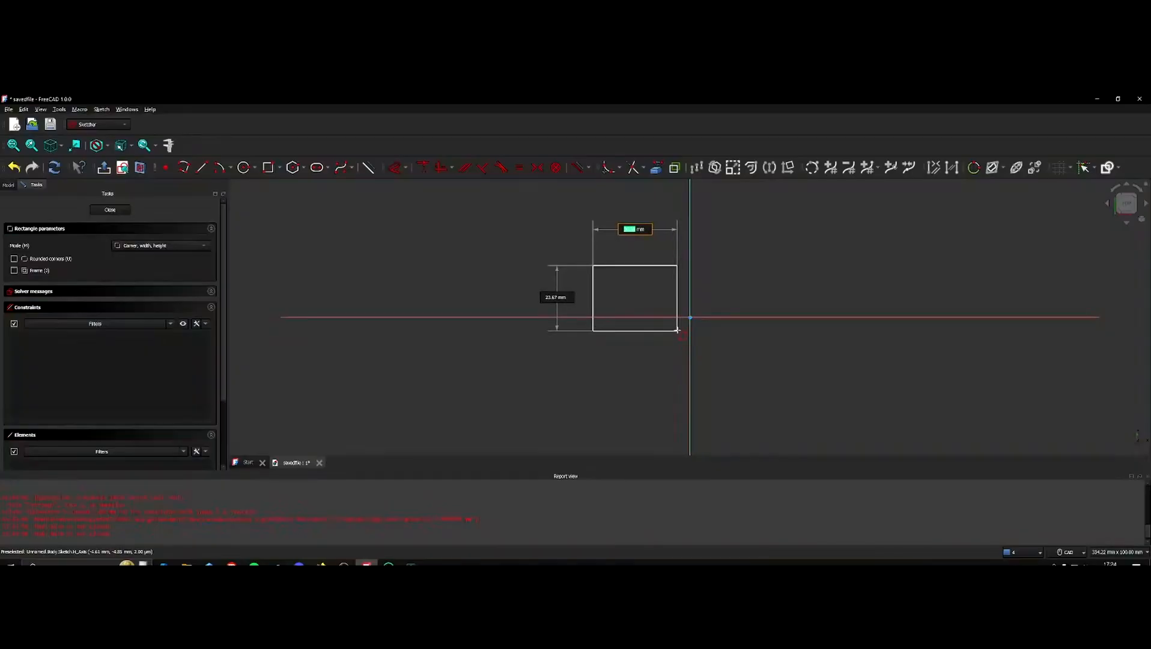
pyautogui.click(677, 330)
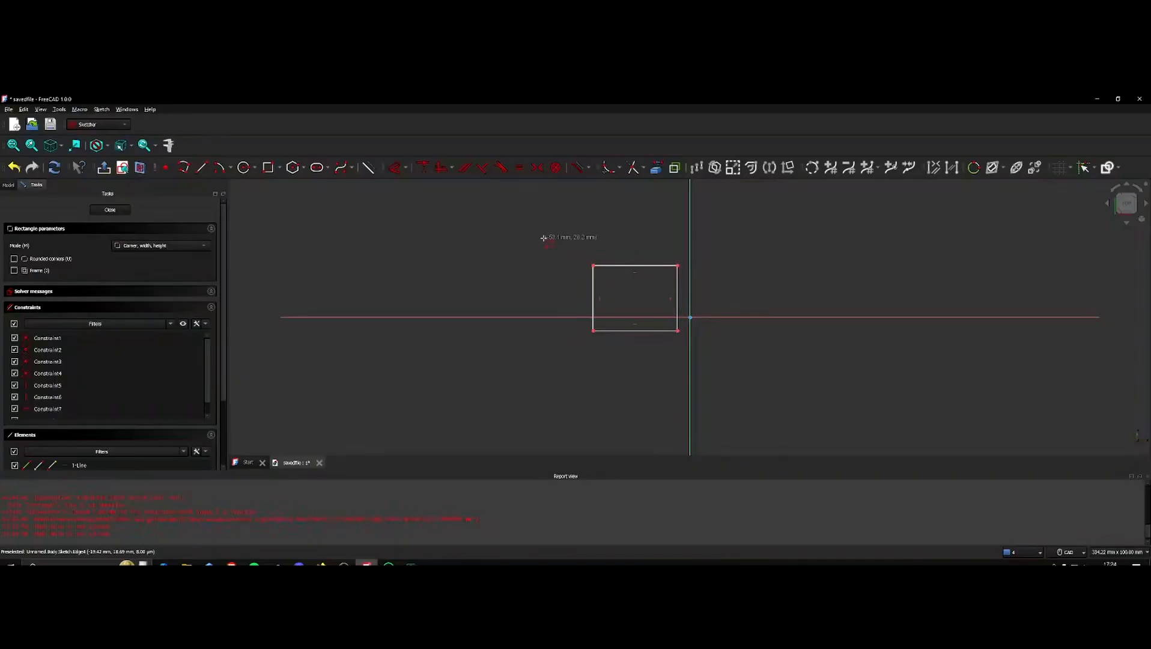
pyautogui.press('Escape')
pyautogui.moveTo(605, 337)
pyautogui.mouseDown()
pyautogui.moveTo(606, 353)
pyautogui.moveTo(599, 337)
pyautogui.moveTo(603, 348)
pyautogui.moveTo(563, 344)
pyautogui.moveTo(547, 320)
pyautogui.moveTo(591, 362)
pyautogui.moveTo(575, 349)
pyautogui.mouseUp()
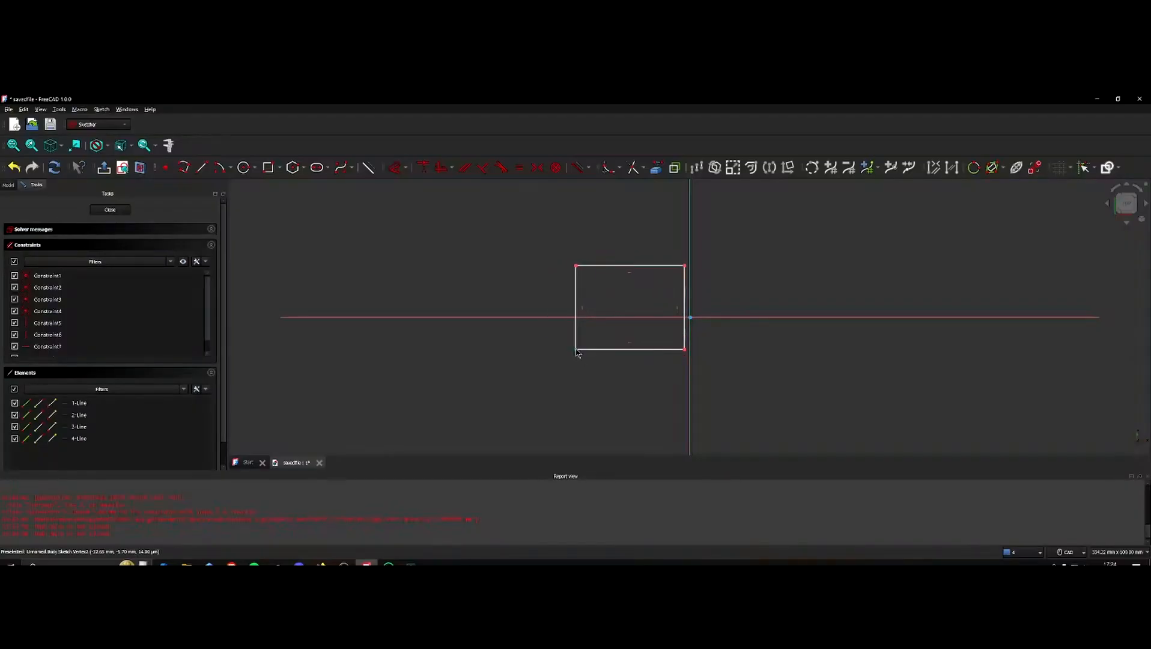
pyautogui.click(595, 266)
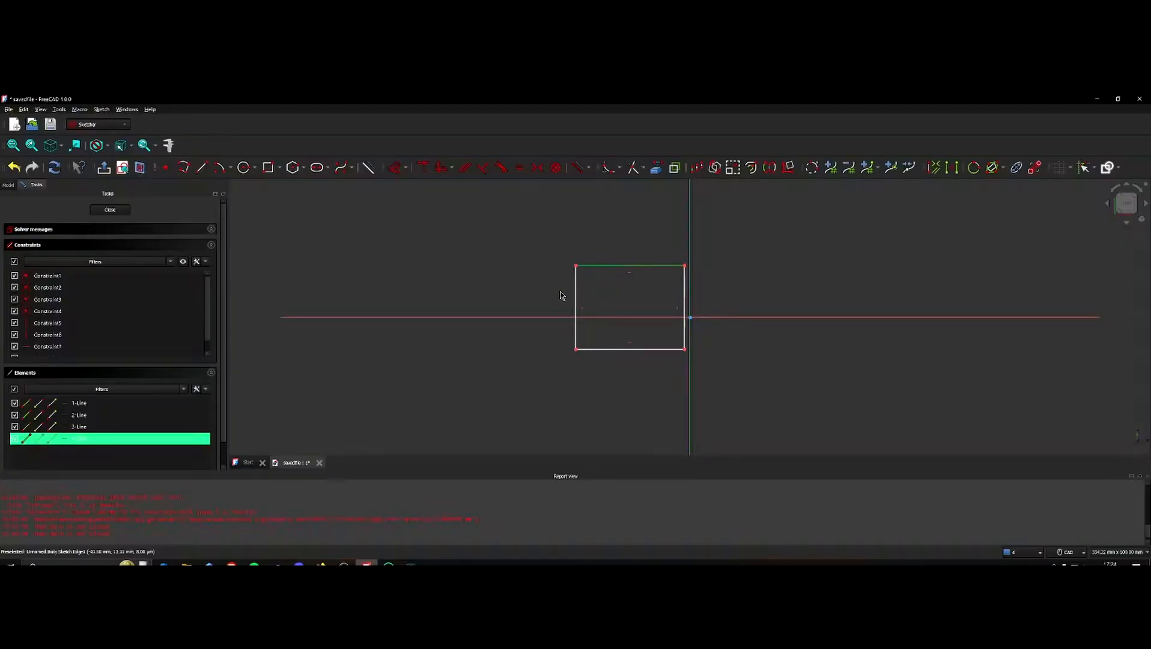
pyautogui.click(406, 172)
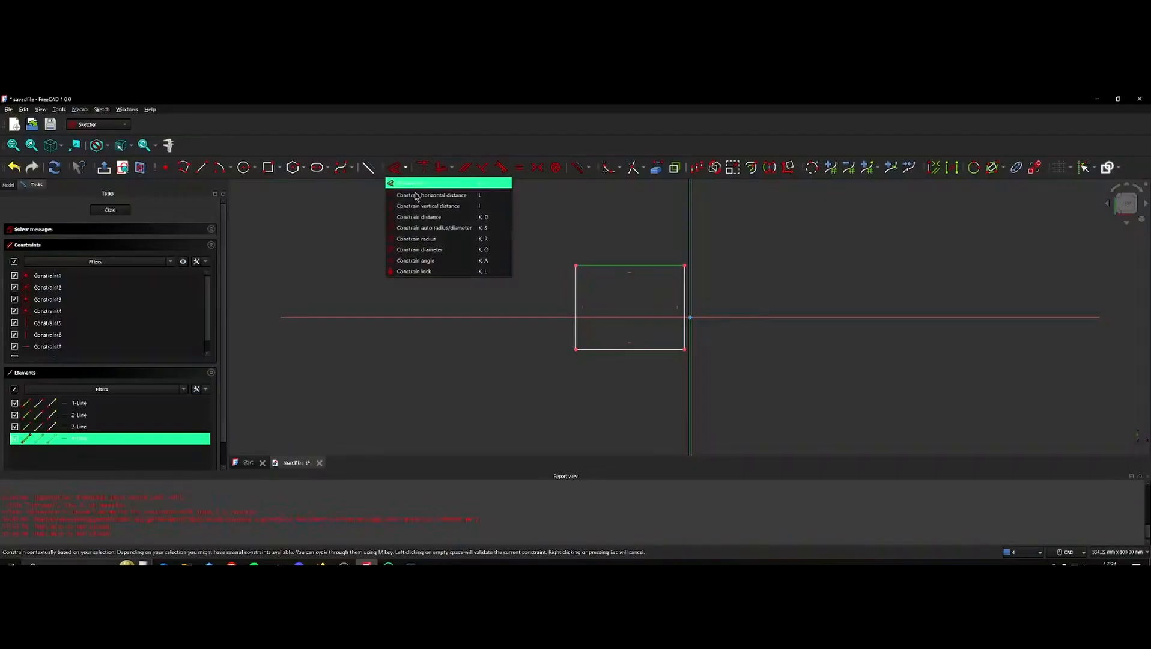
pyautogui.click(446, 207)
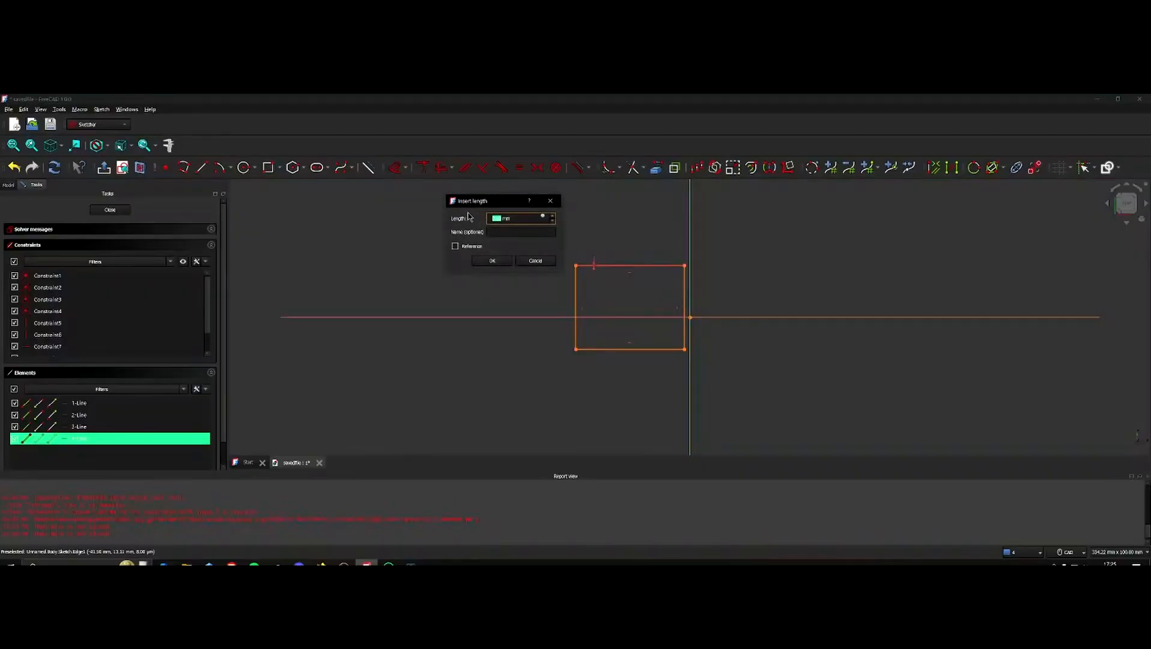
pyautogui.click(550, 202)
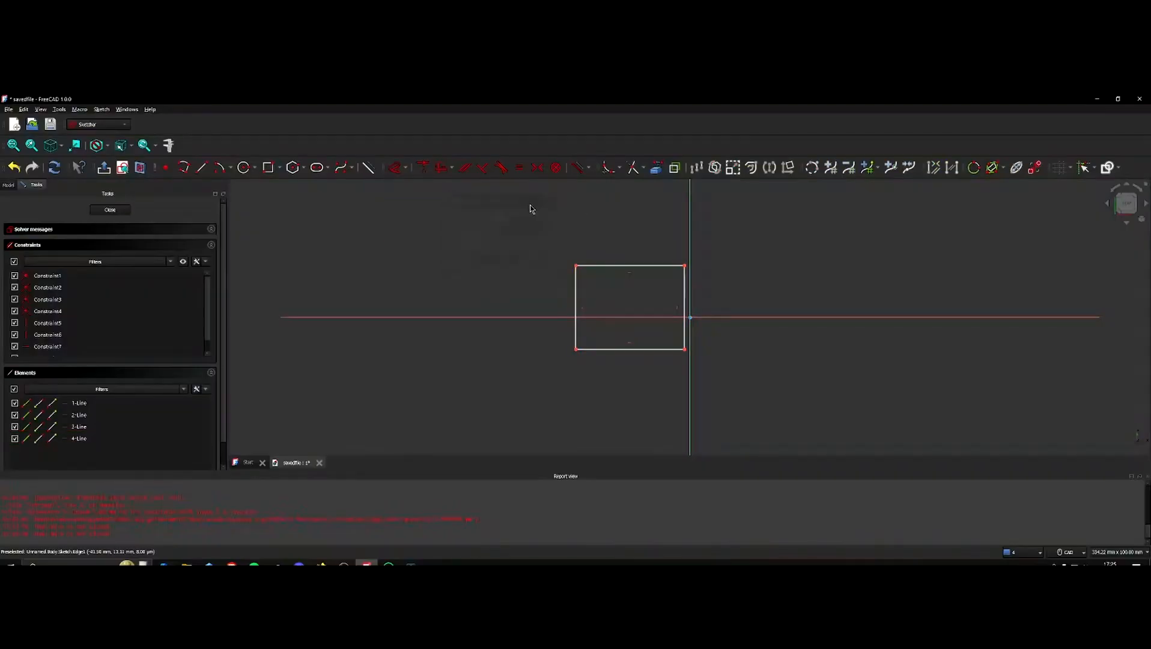
# Apply a distance constraint of 10 mm to the rectangle's left vertical edge
pyautogui.click(575, 290)
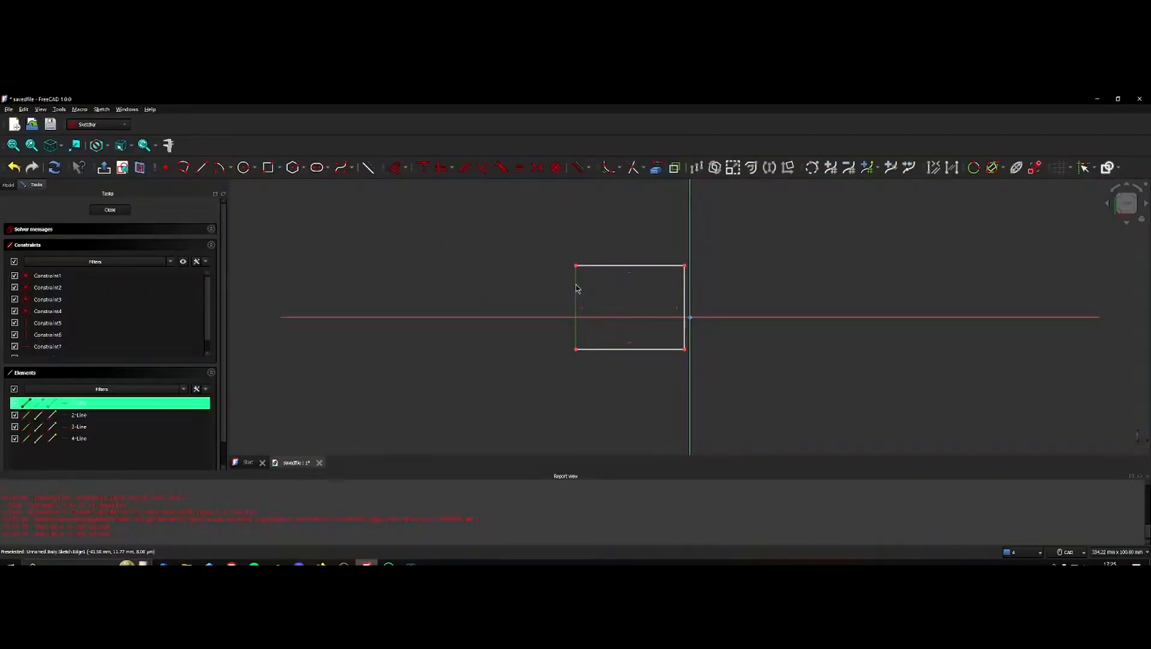
pyautogui.click(406, 168)
pyautogui.click(425, 217)
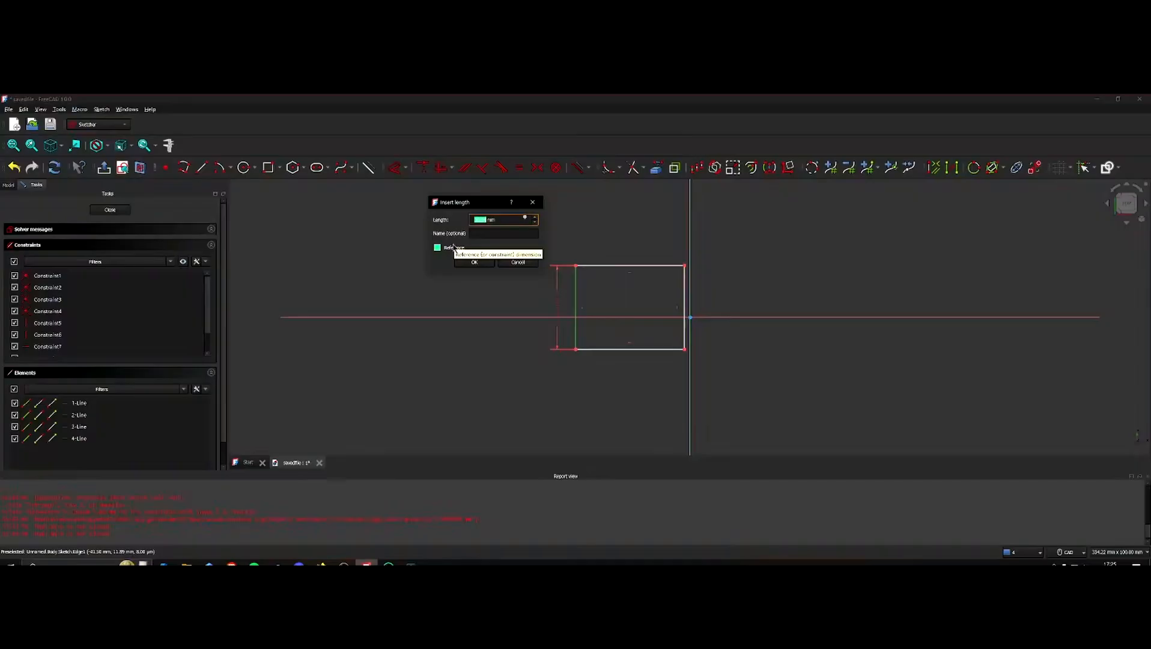
pyautogui.write('10')
pyautogui.press('Return')
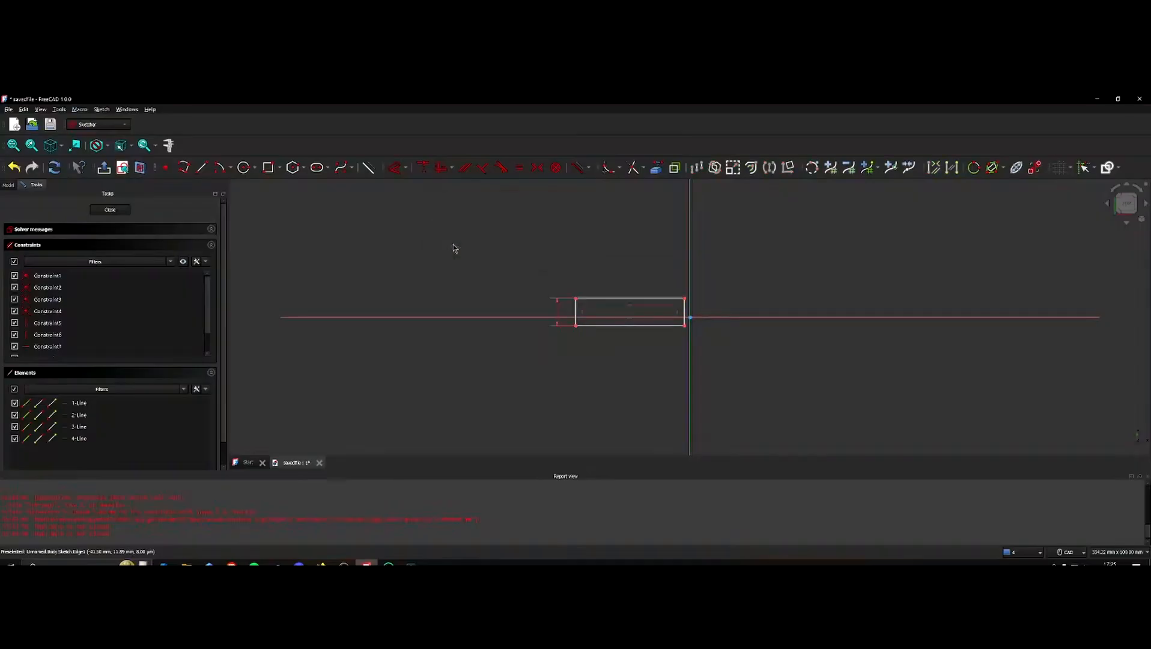
pyautogui.click(671, 326)
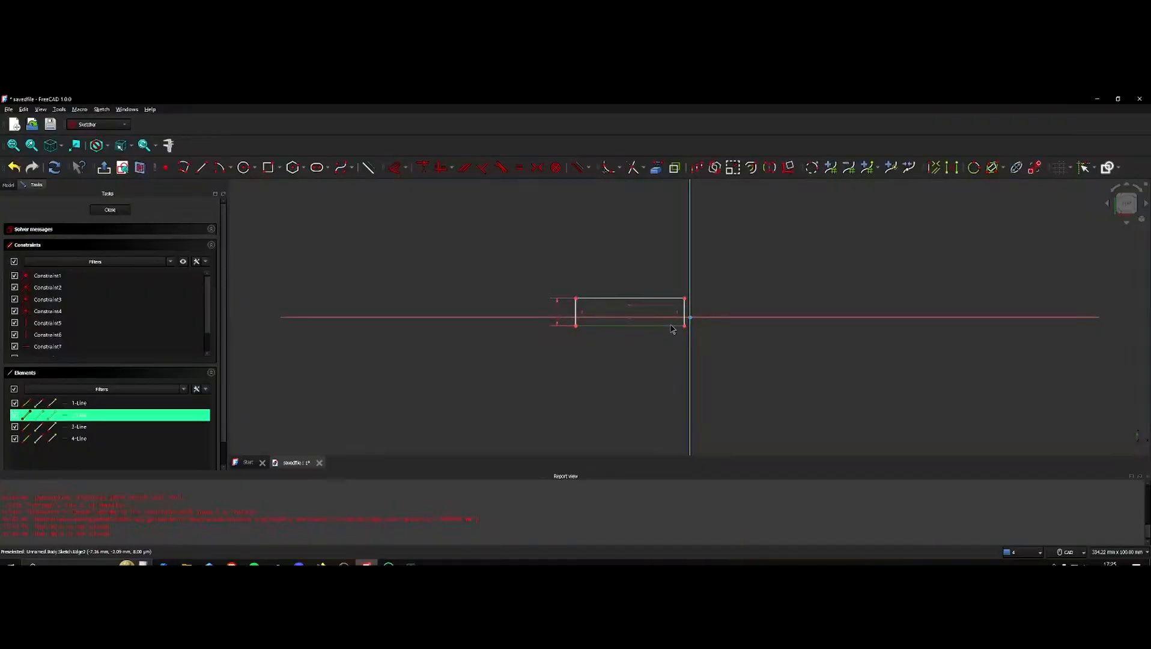
pyautogui.click(406, 170)
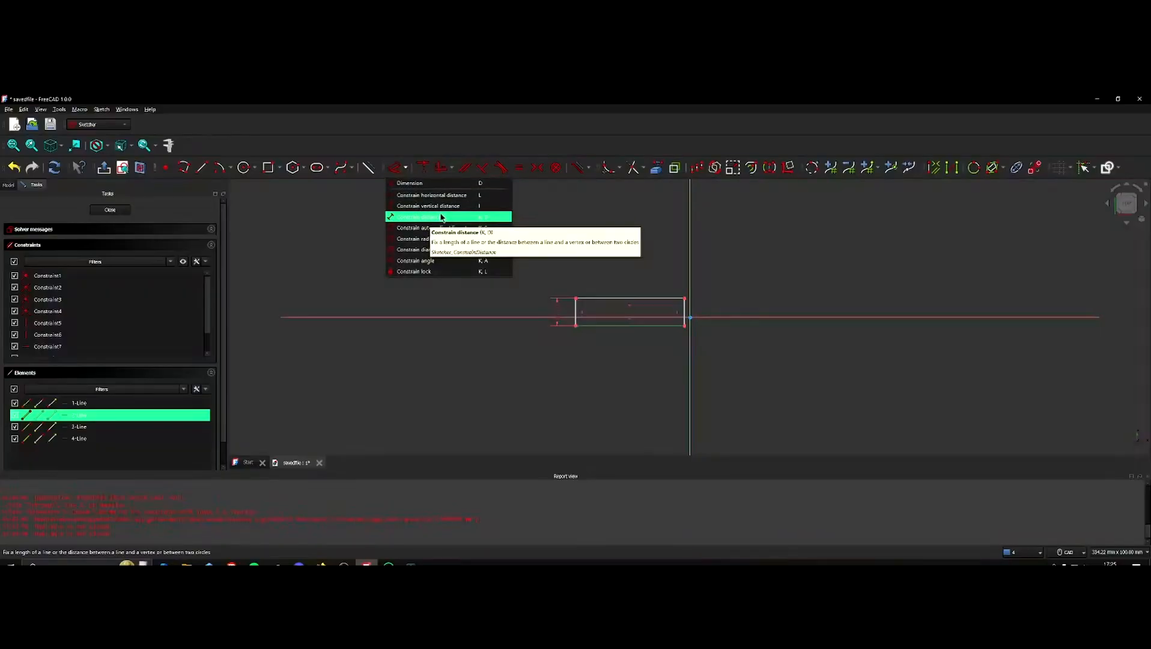
pyautogui.rightClick(478, 318)
# Move the rectangle's height dimension farther out from its left edge
pyautogui.click(540, 304)
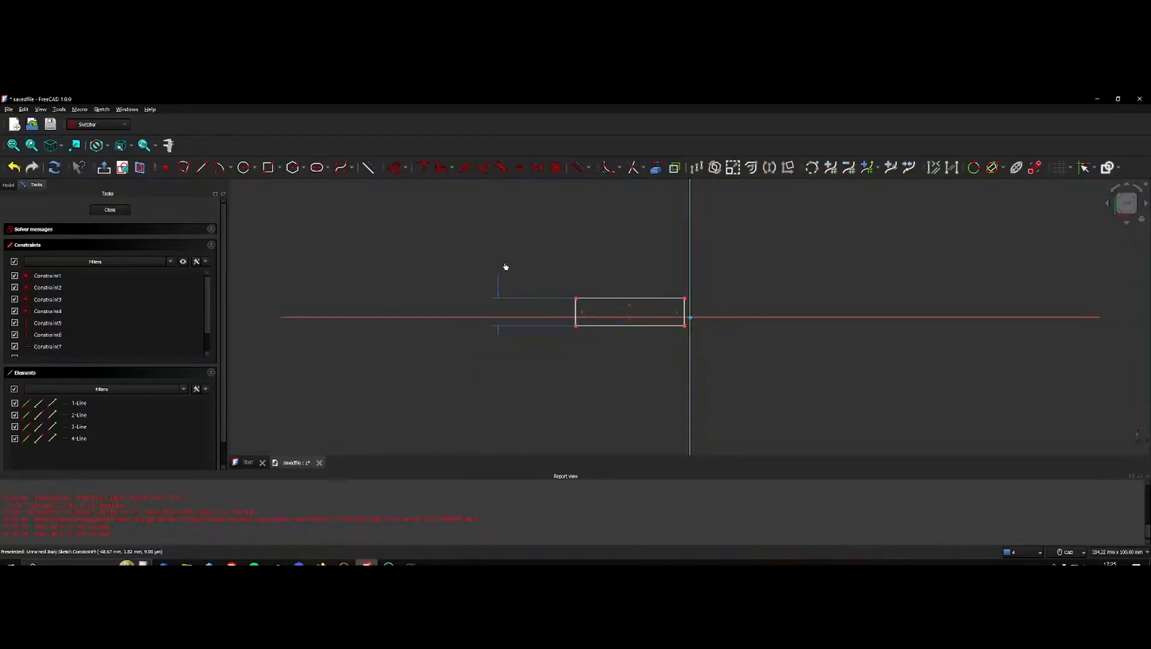
# Apply a horizontal distance constraint of 10 mm to the rectangle's bottom edge and place its dimension below the shape
pyautogui.click(485, 273)
pyautogui.click(609, 327)
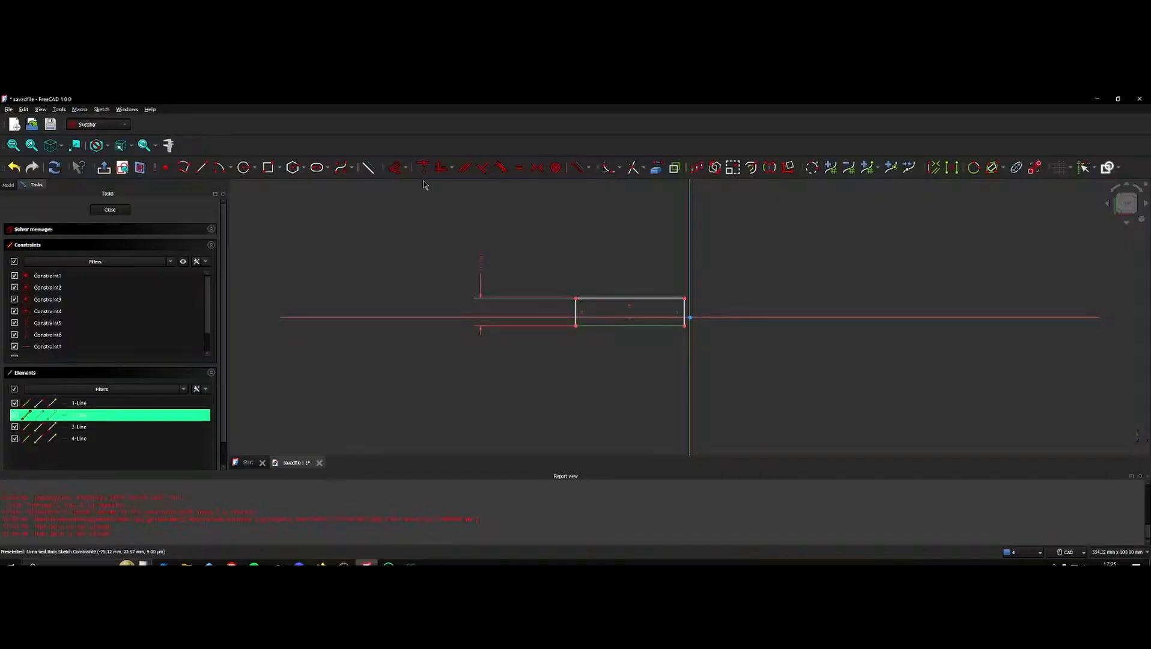
pyautogui.click(406, 171)
pyautogui.click(421, 197)
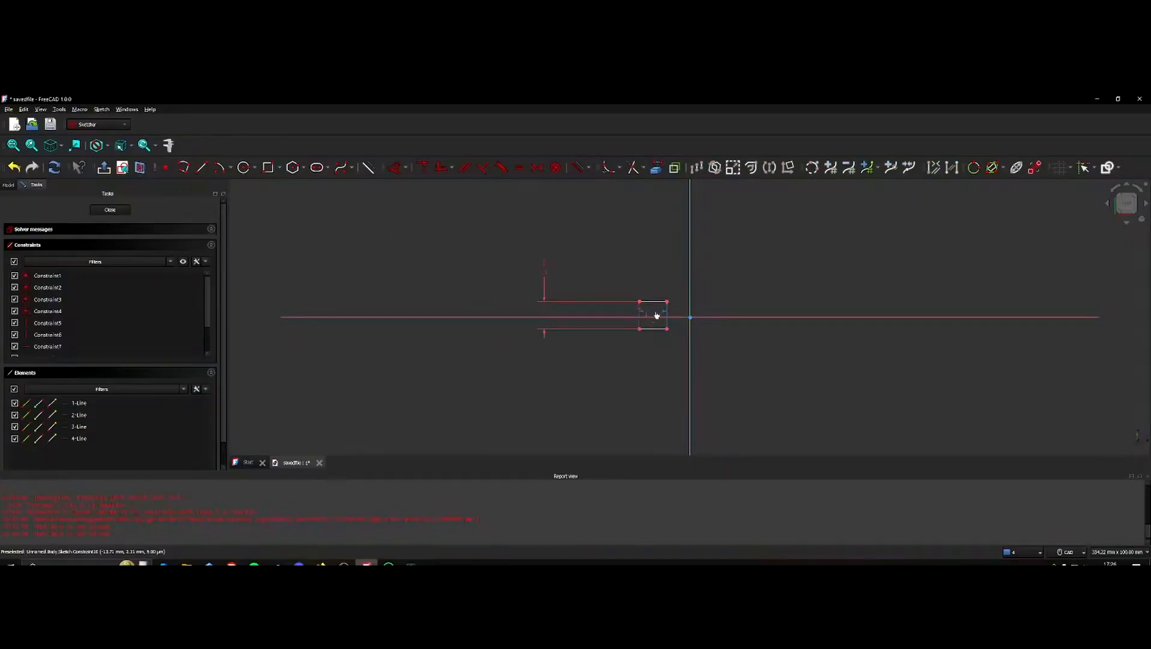
pyautogui.click(680, 373)
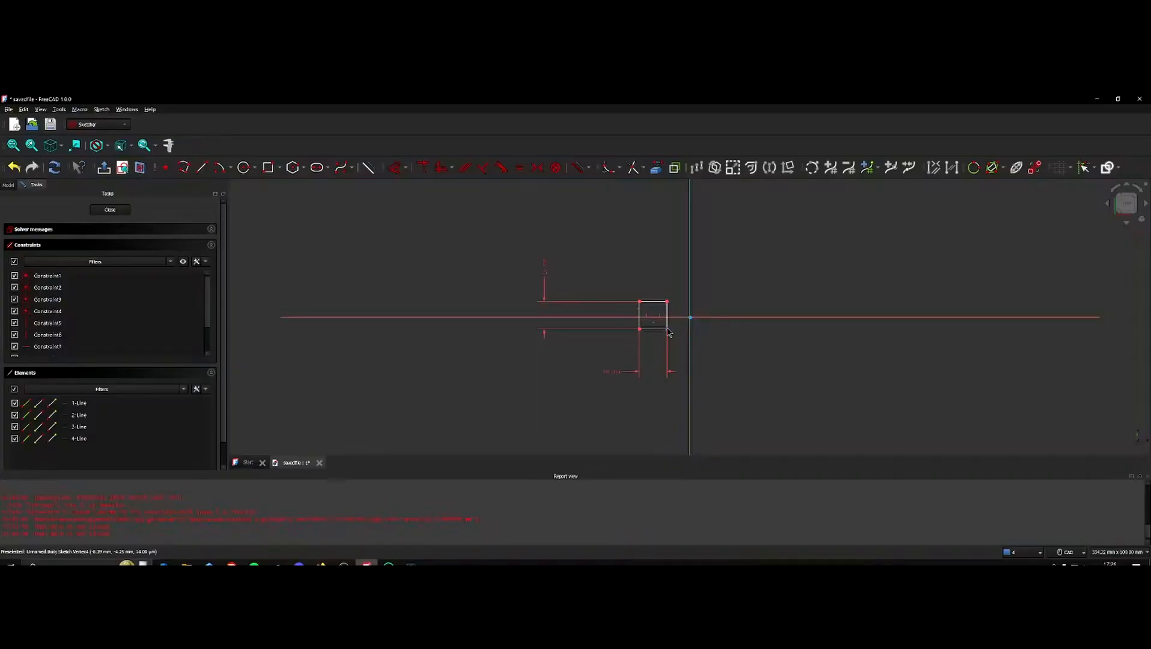
# Move the square over the origin and constrain its upper-left corner 5 mm horizontally and 5 mm vertically from the origin
pyautogui.moveTo(669, 331); pyautogui.dragTo(694, 327)
pyautogui.press('k')
pyautogui.press('d')
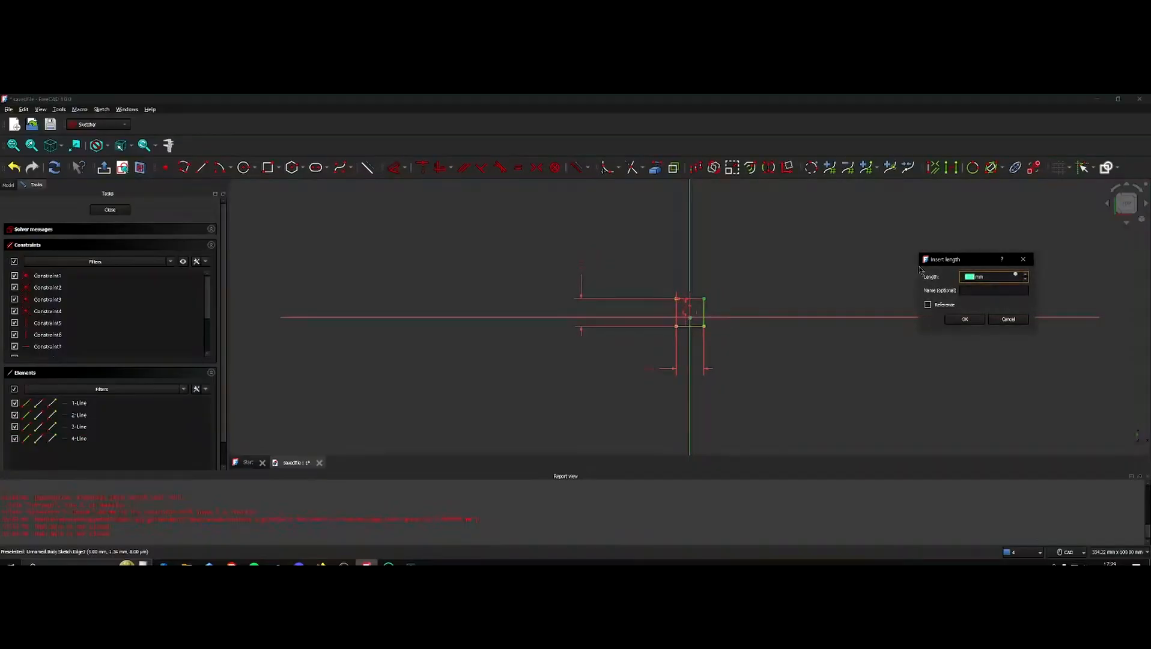
pyautogui.press('Return')
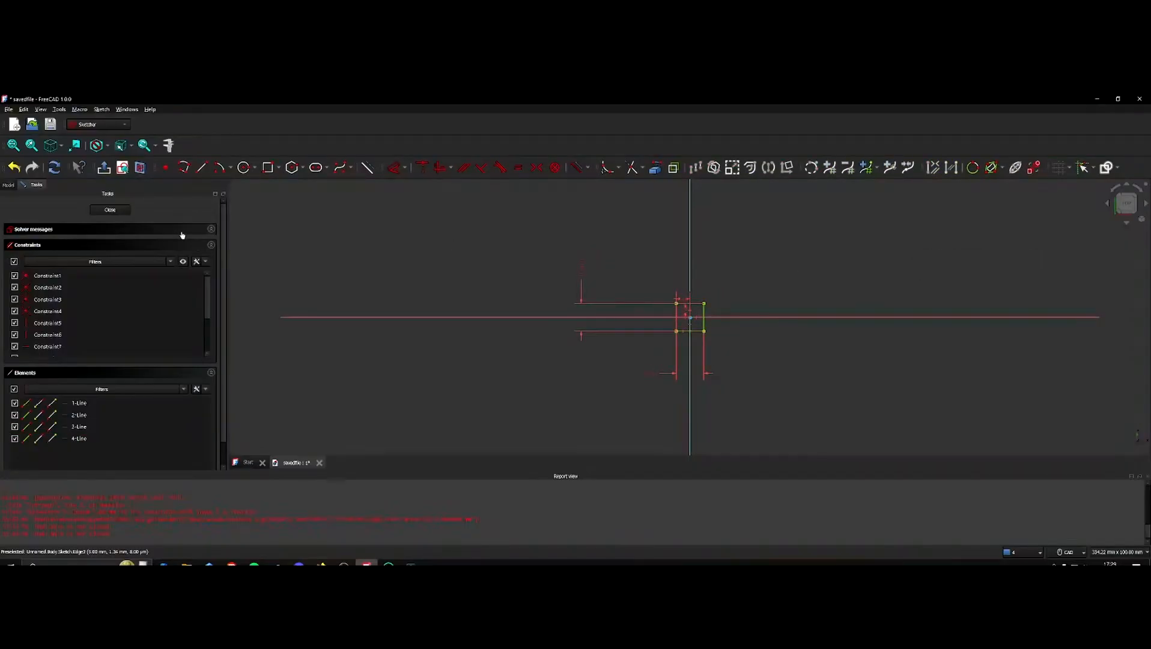
# Close the sketch and pad the square profile to a length of 10 mm
pyautogui.click(120, 214)
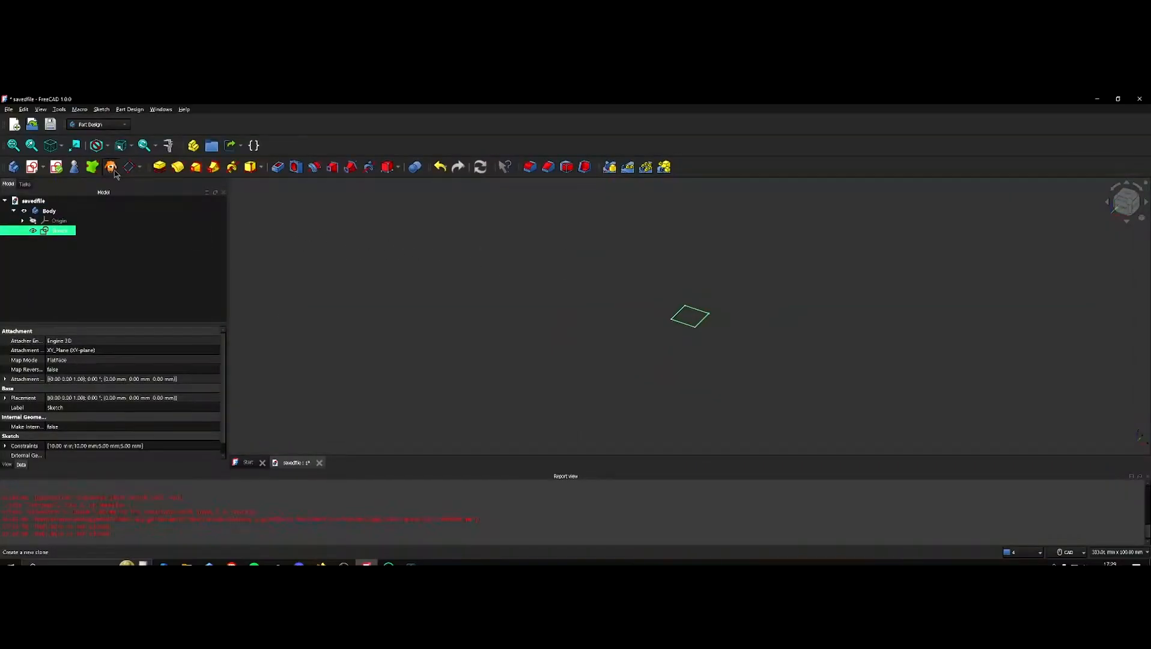
pyautogui.click(160, 168)
pyautogui.click(91, 210)
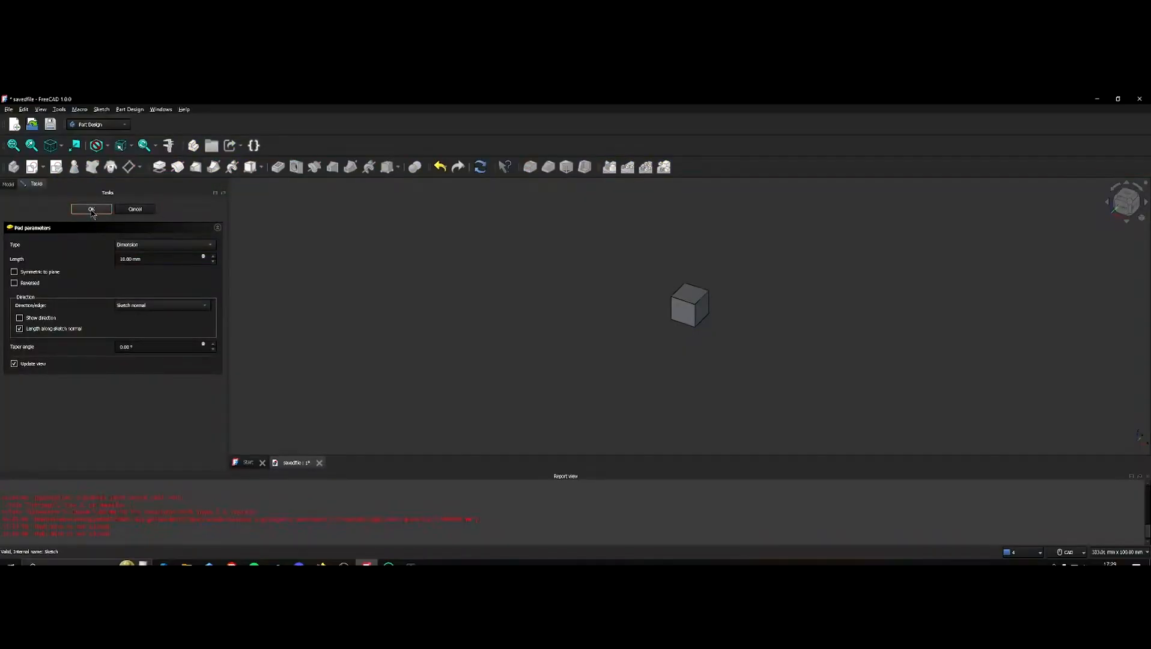
# Create a new sketch on the cube's top face and draw a circle centred on the origin
pyautogui.scroll(4, 743, 290)
pyautogui.scroll(2, 625, 329)
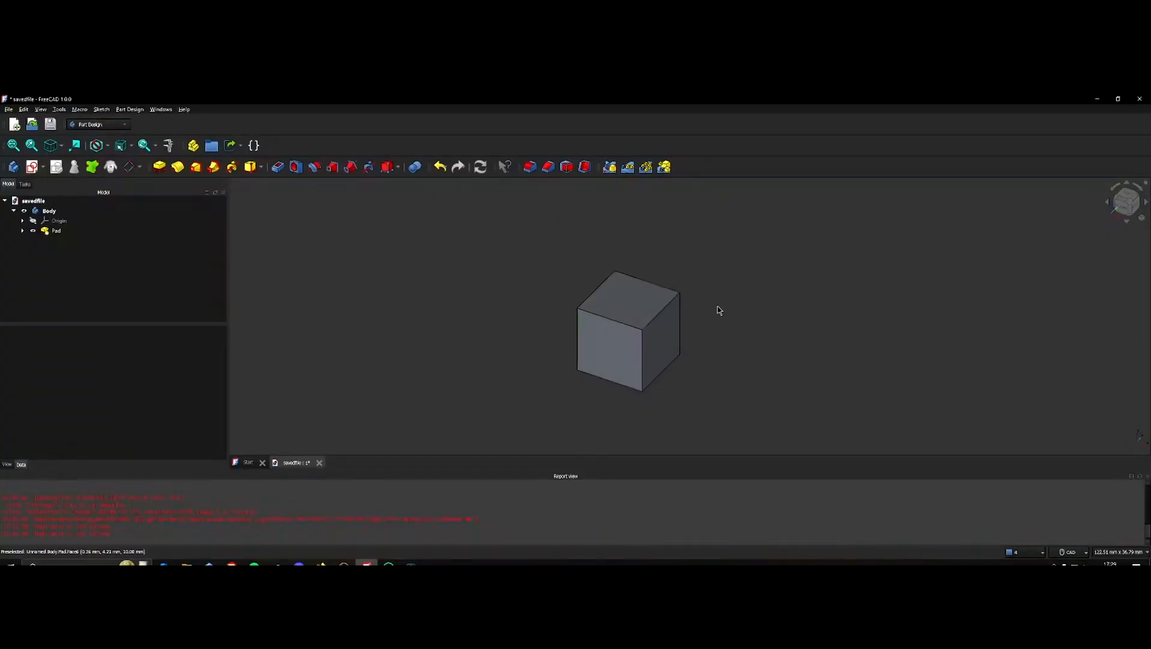
pyautogui.click(607, 299)
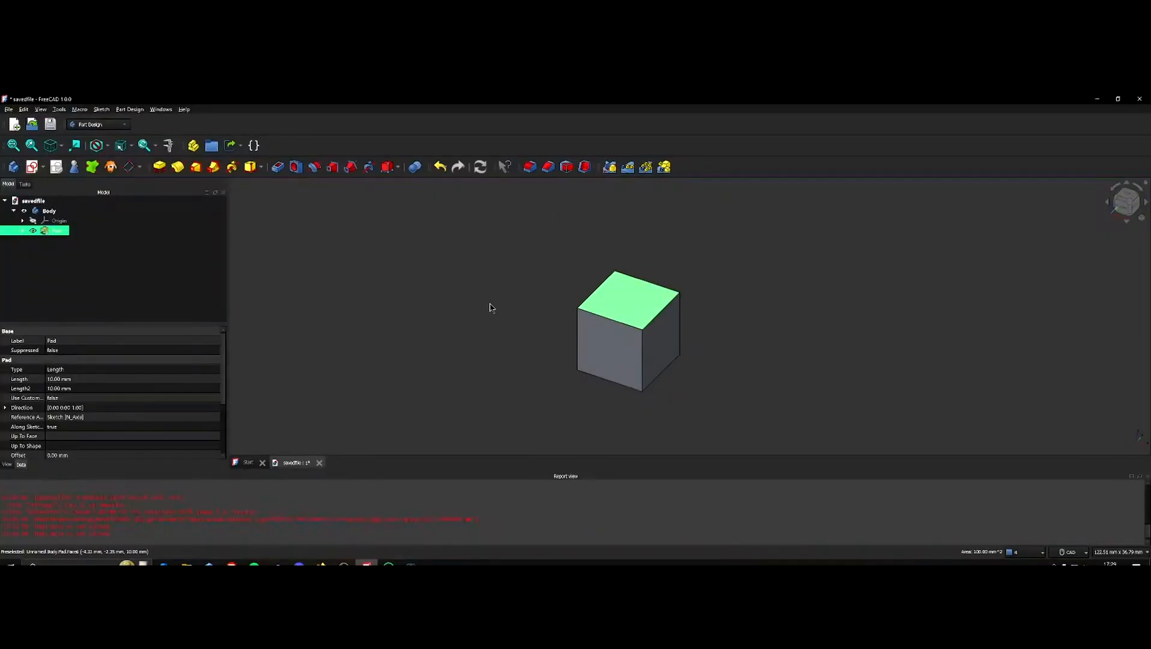
pyautogui.click(490, 307)
pyautogui.click(623, 287)
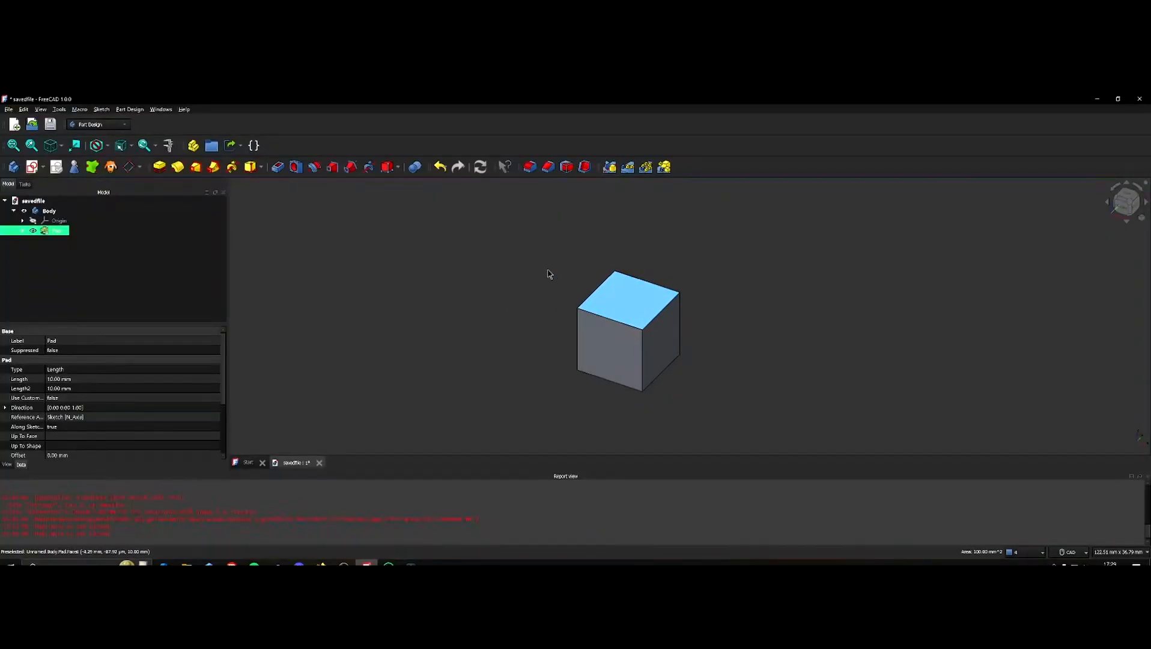
pyautogui.click(28, 169)
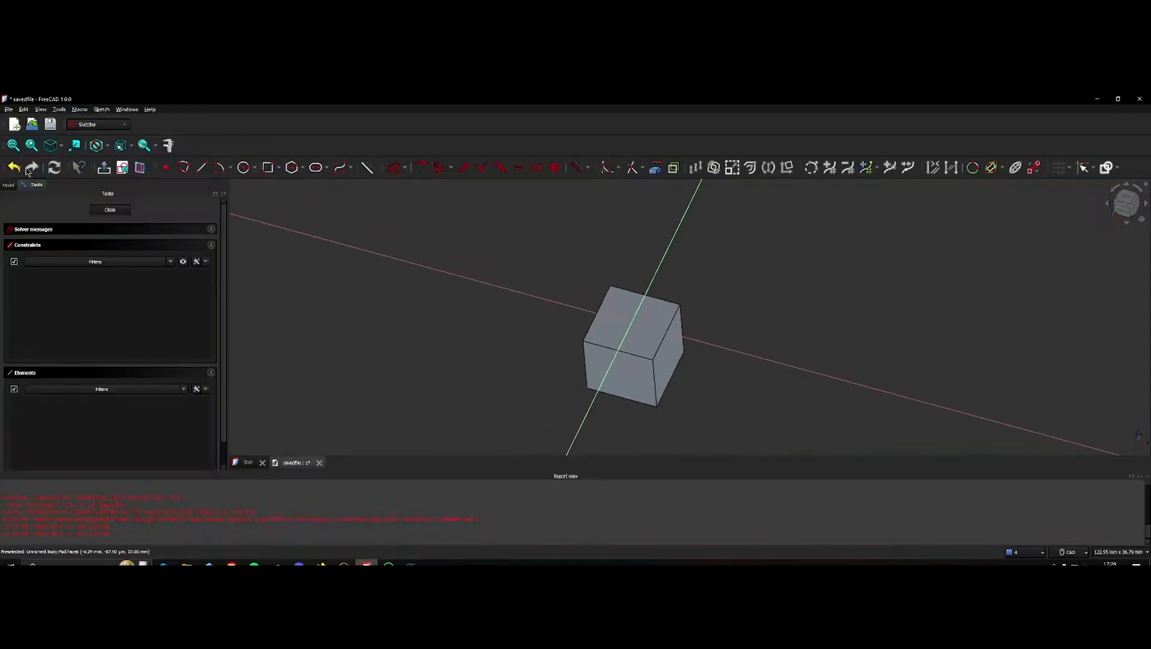
pyautogui.click(241, 171)
pyautogui.click(650, 370)
pyautogui.click(635, 385)
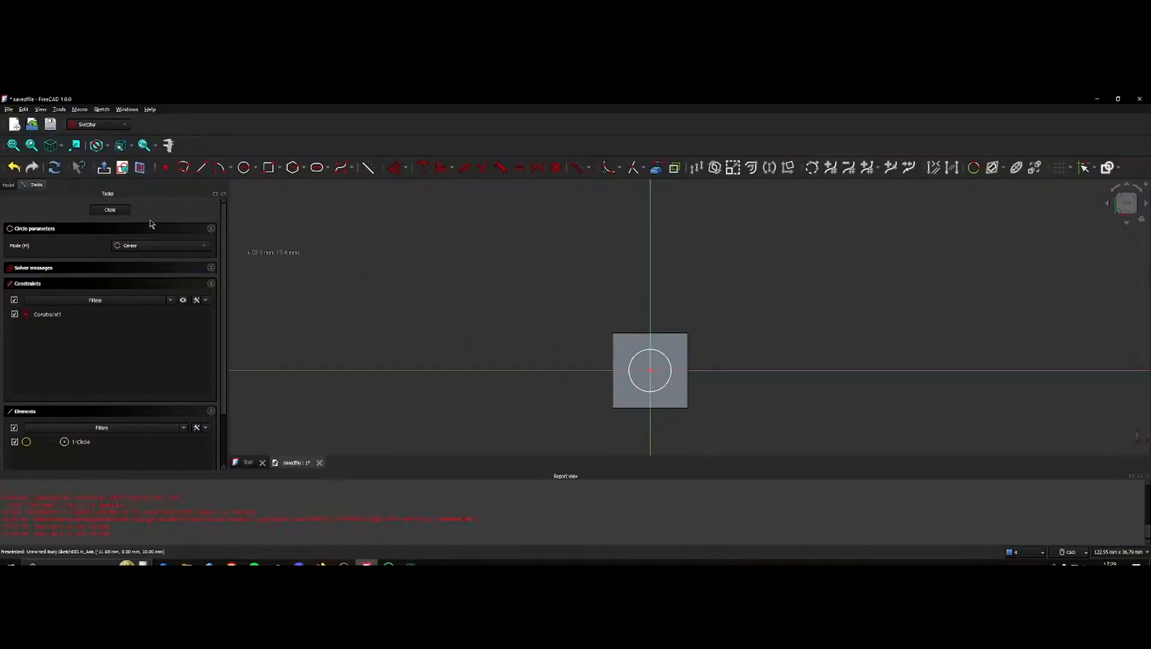
# Close the circle sketch, preview a Pocket made from it, and cancel the operation
pyautogui.click(114, 210)
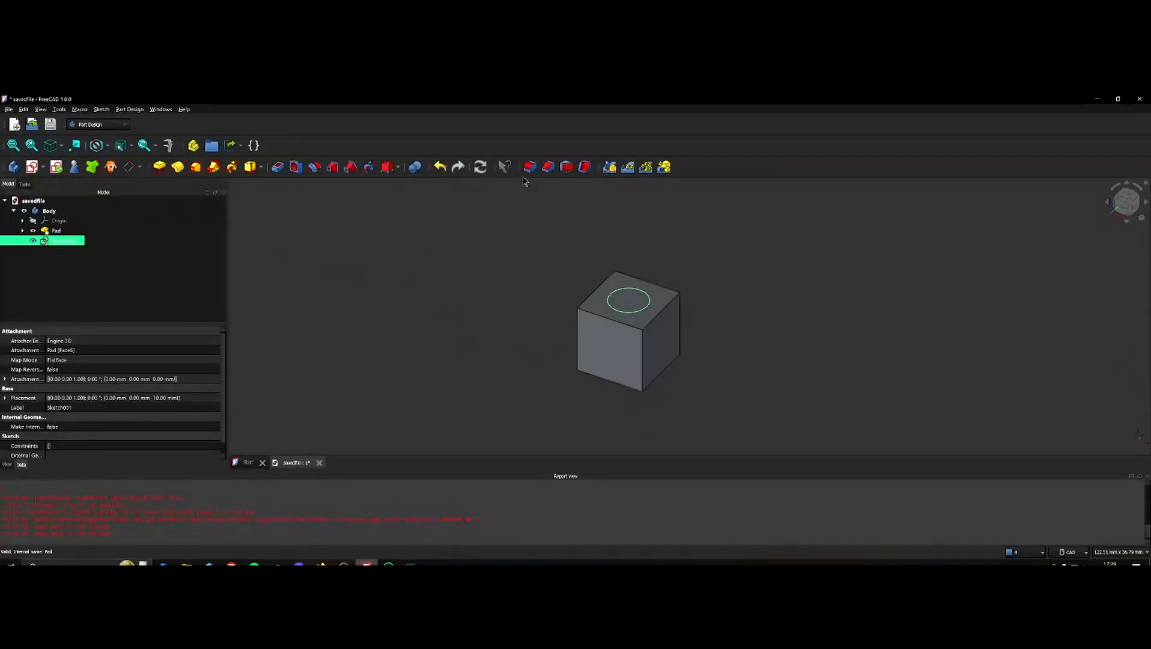
pyautogui.click(278, 168)
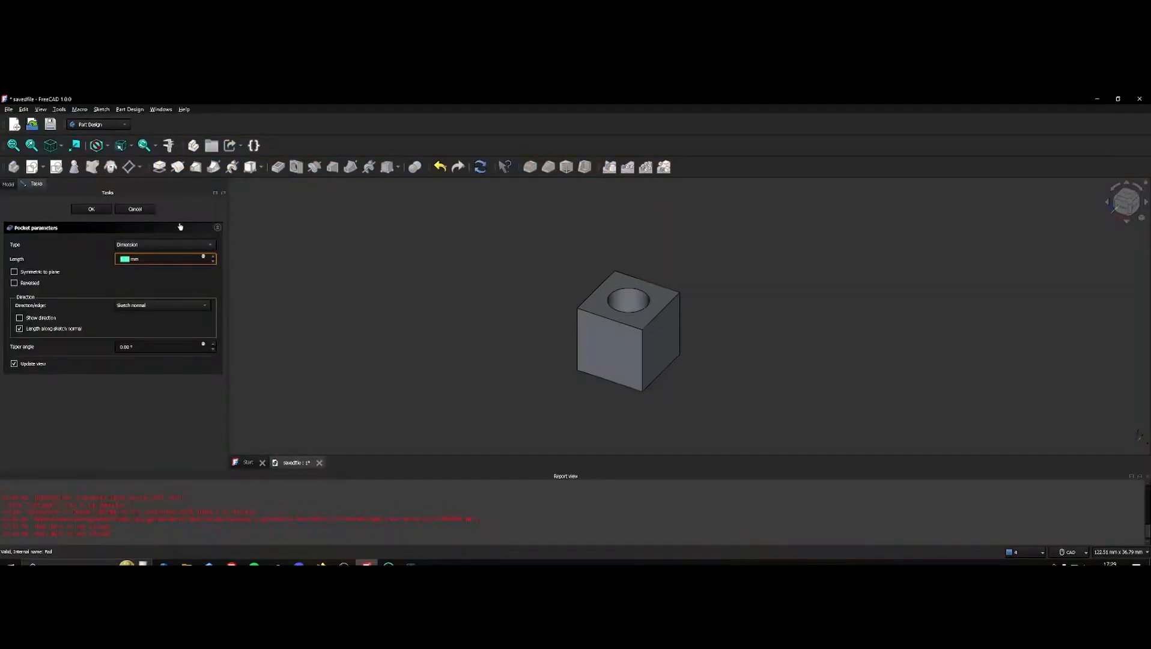
pyautogui.click(148, 209)
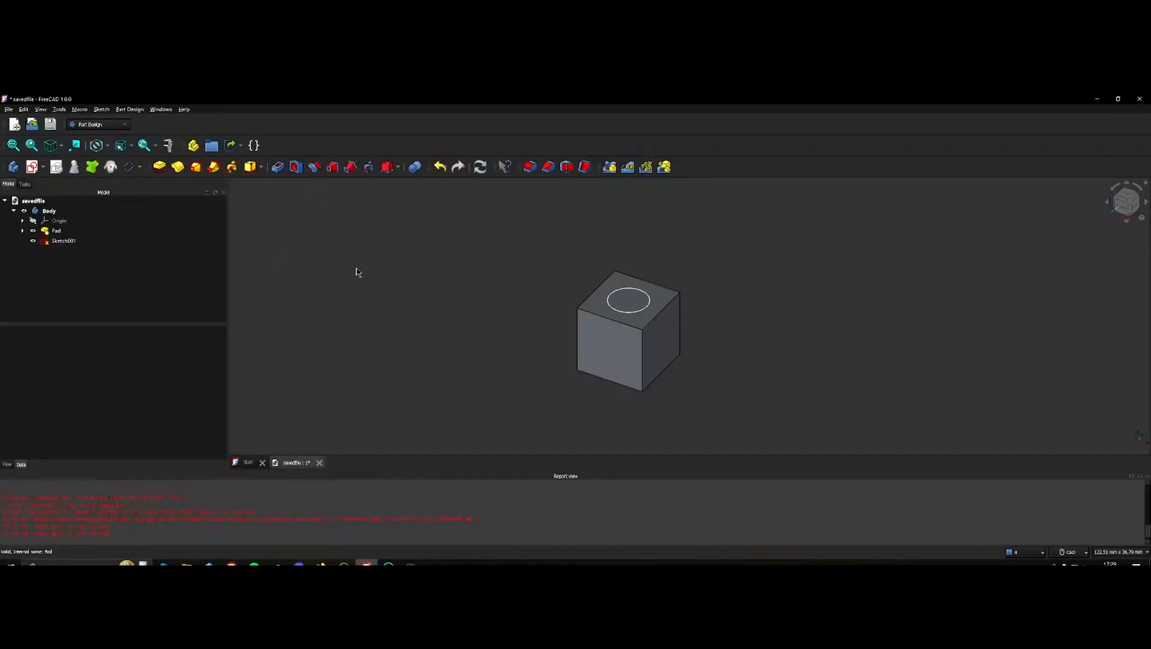
# Set up a Hole from the circle sketch using the ISO metric regular profile, size M4, threaded, with the thread modelled
pyautogui.click(297, 167)
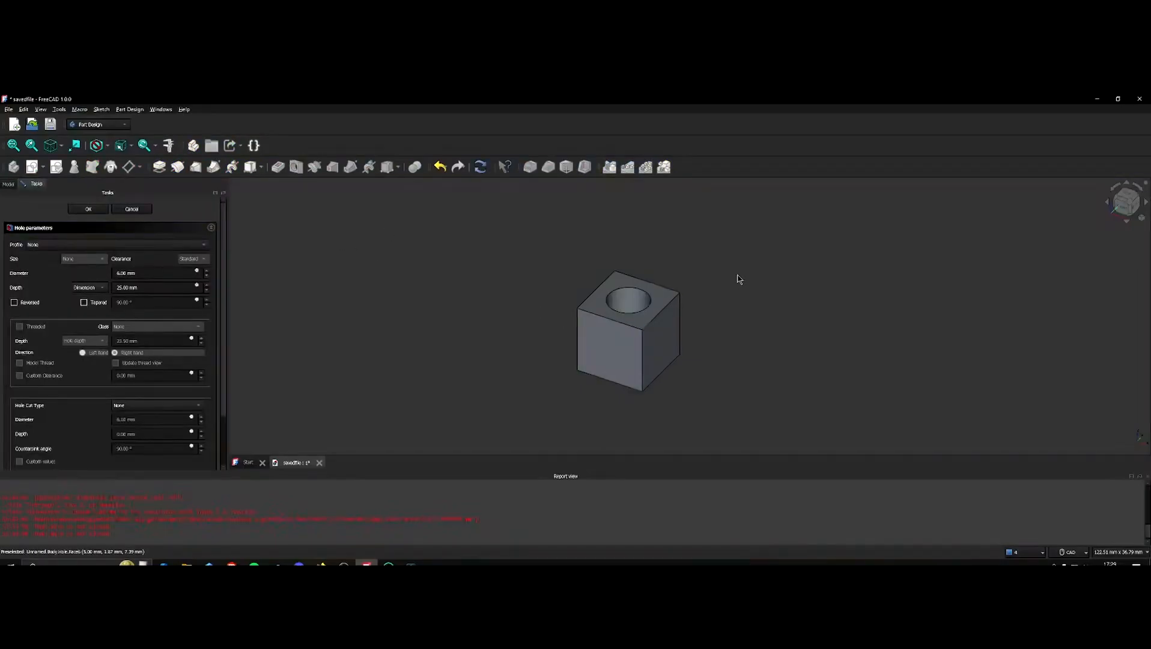
pyautogui.rightClick(703, 313)
pyautogui.click(578, 278)
pyautogui.moveTo(578, 277); pyautogui.dragTo(628, 332, button='middle')
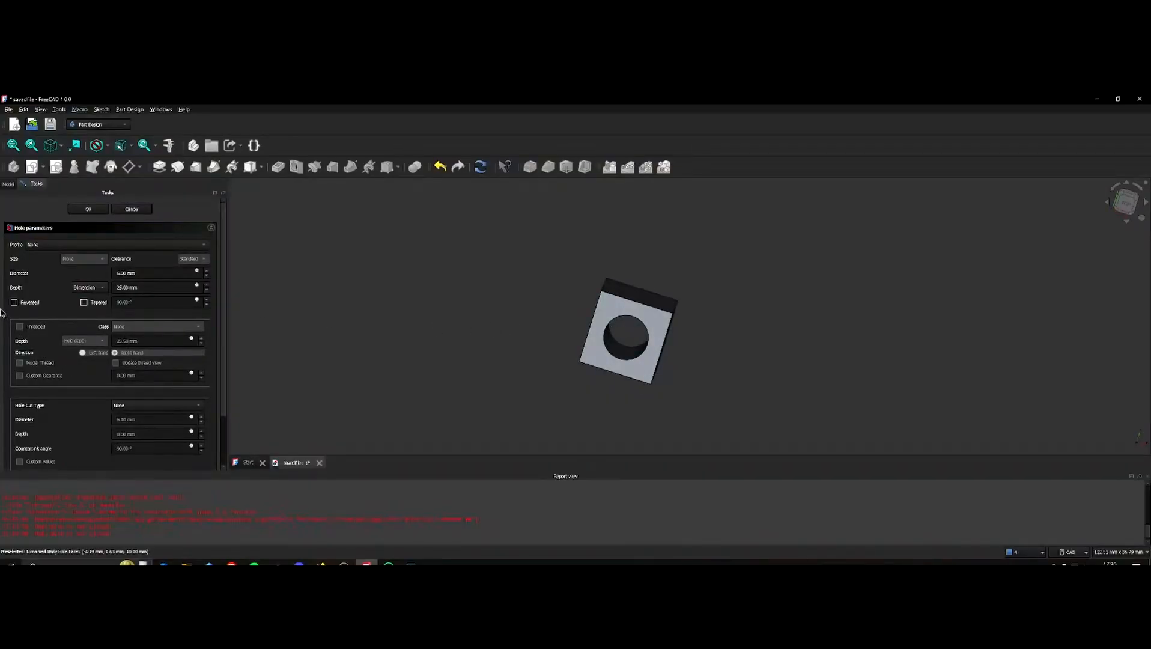
pyautogui.click(96, 245)
pyautogui.click(100, 257)
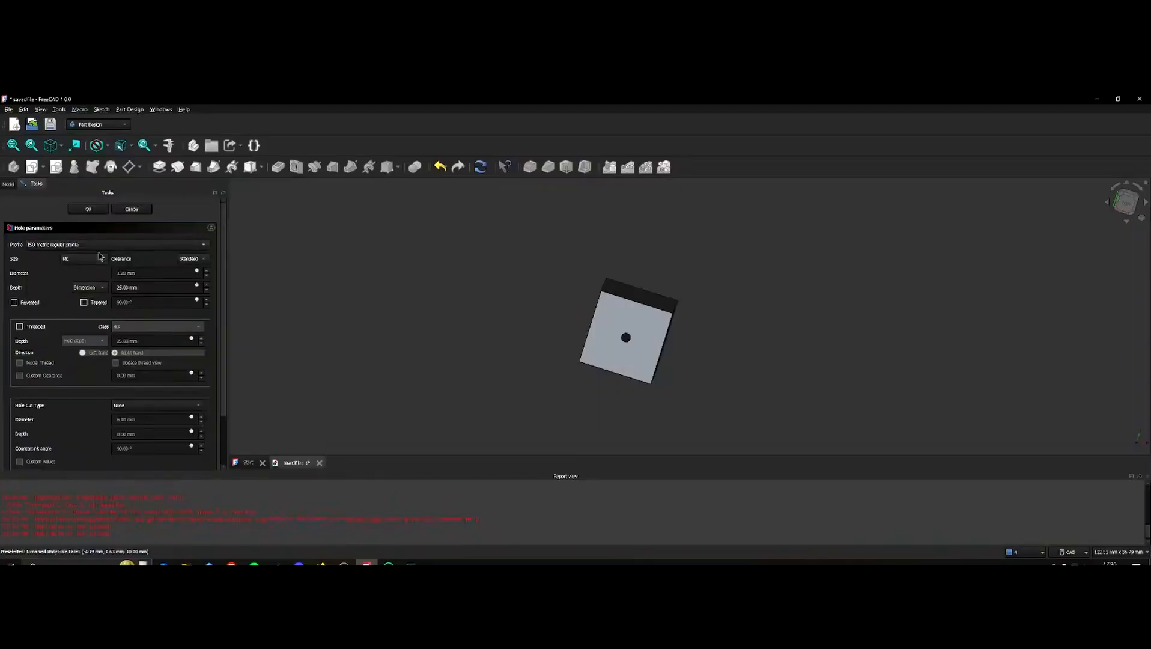
pyautogui.click(37, 328)
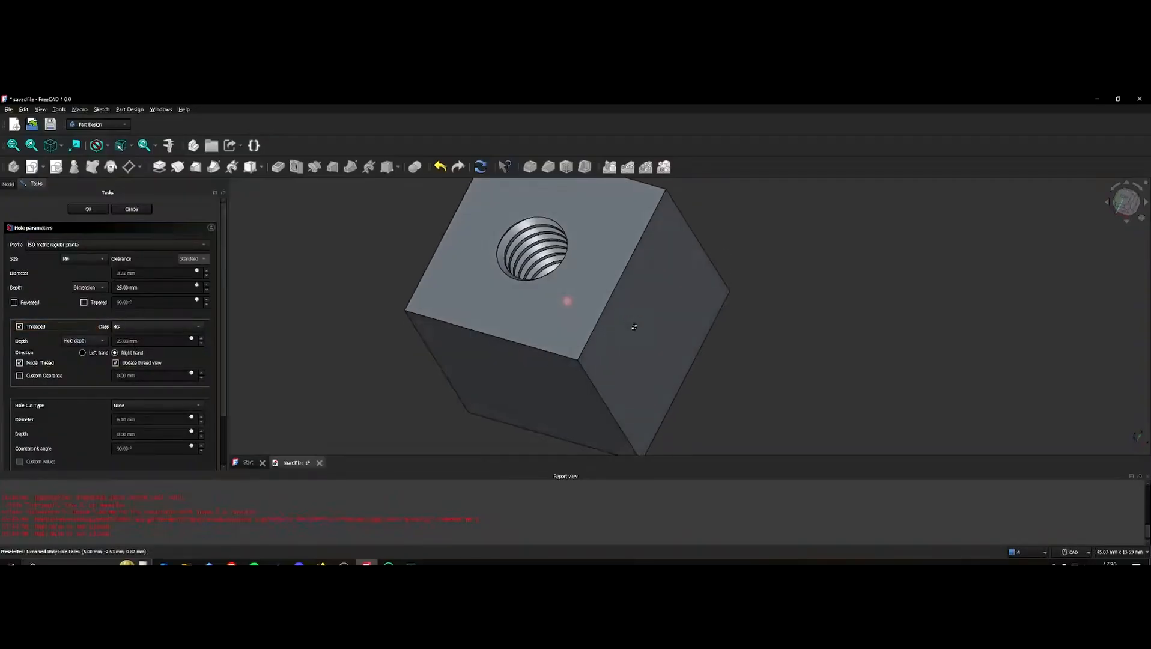
pyautogui.moveTo(633, 327); pyautogui.dragTo(630, 347, button='middle')
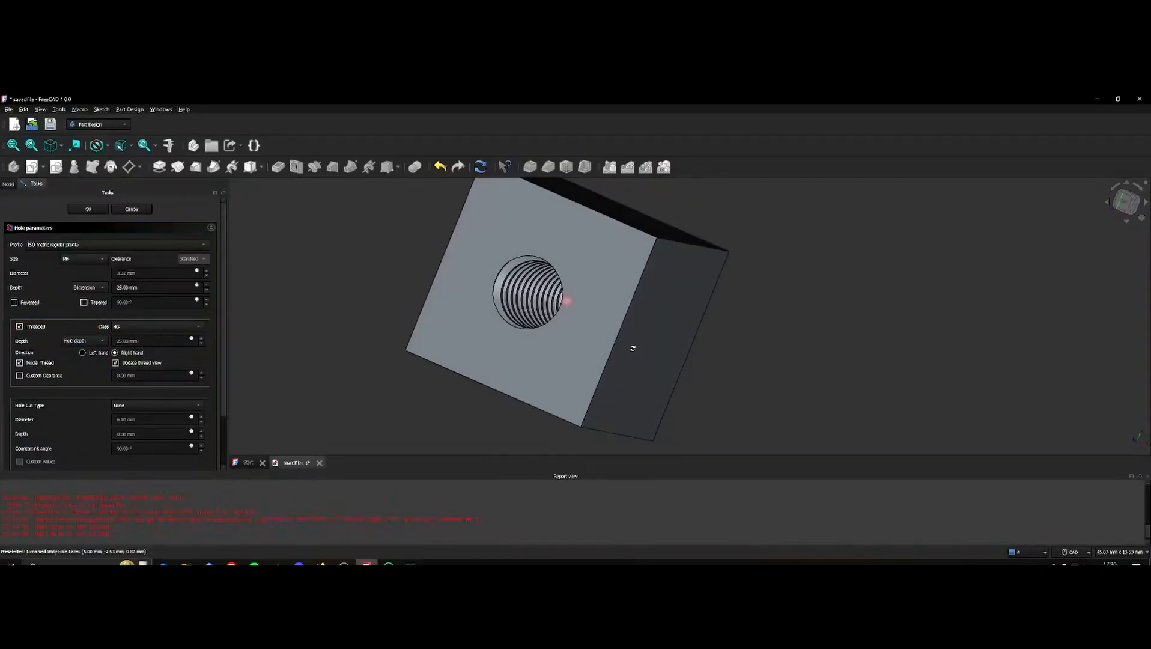
# Cancel the Hole operation and delete the circle sketch from the cube's top face
pyautogui.click(141, 209)
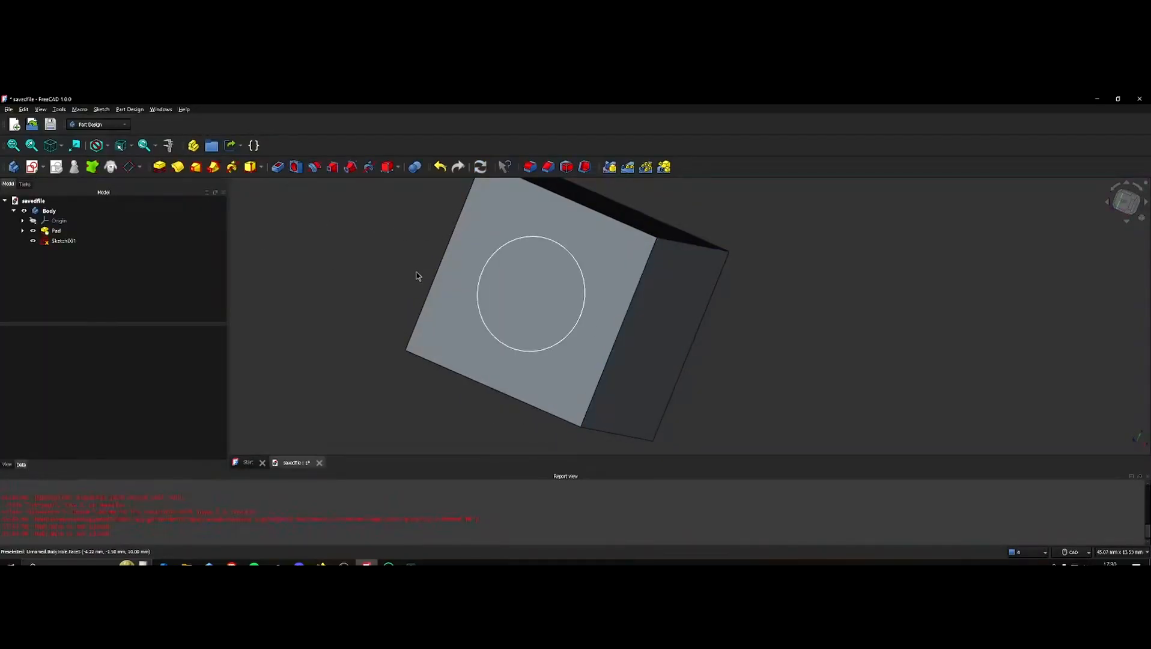
pyautogui.click(72, 241)
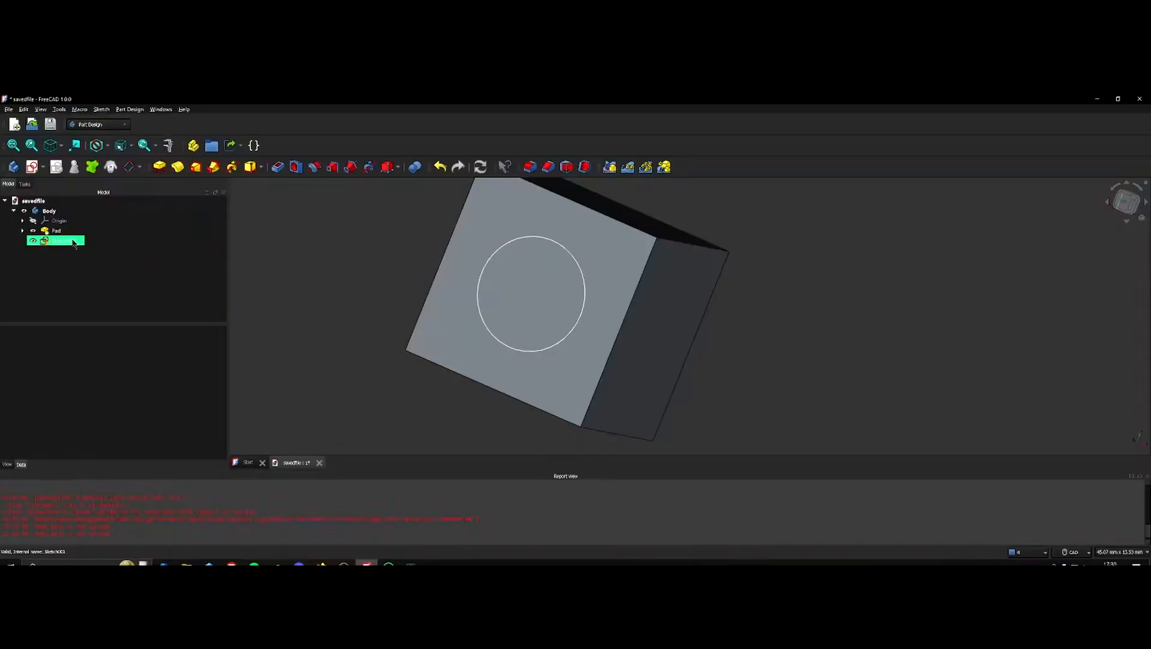
pyautogui.press('Delete')
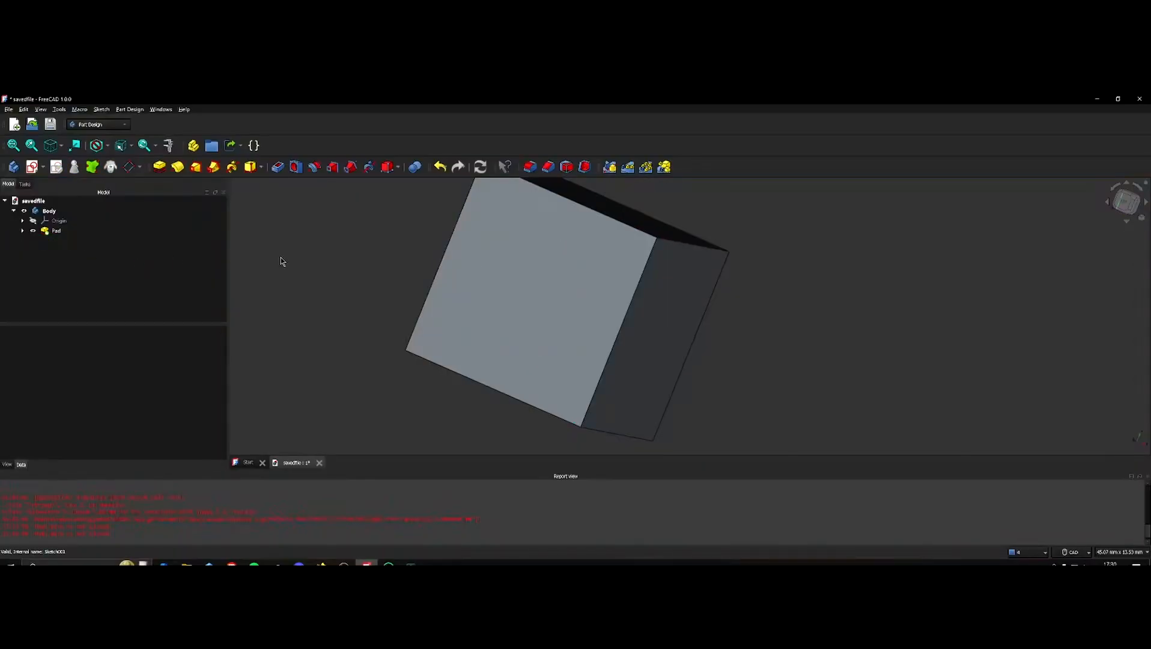
# Open the pad's base sketch, add a circle centred on the origin inside the square, and close the sketch
pyautogui.click(22, 231)
pyautogui.doubleClick(60, 240)
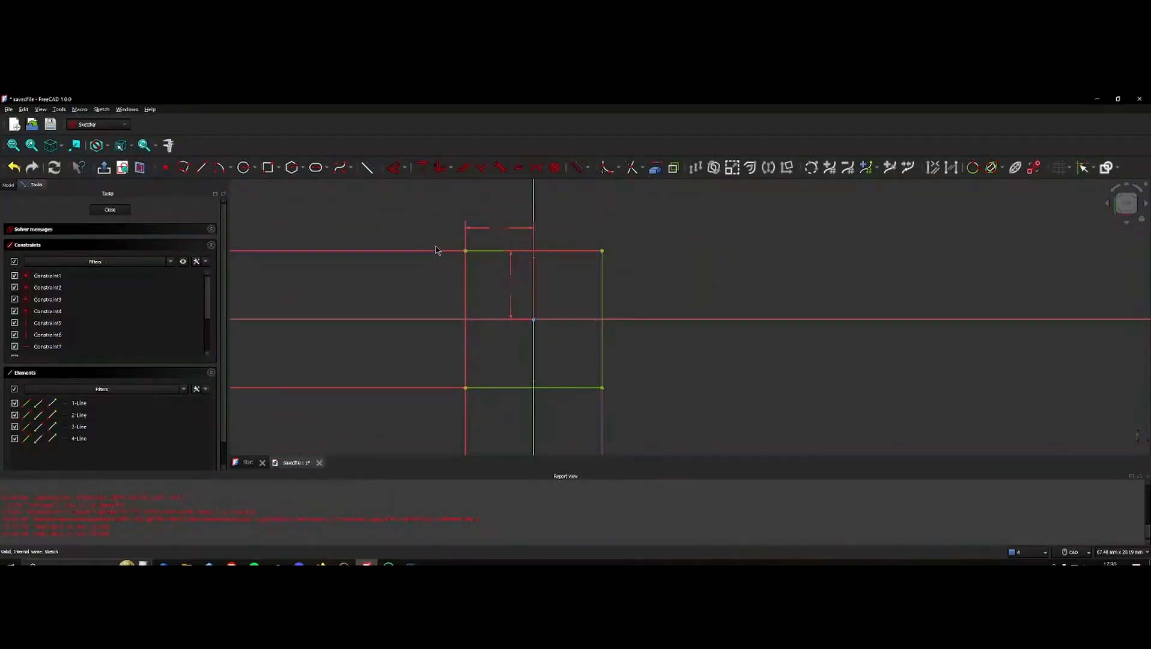
pyautogui.click(243, 167)
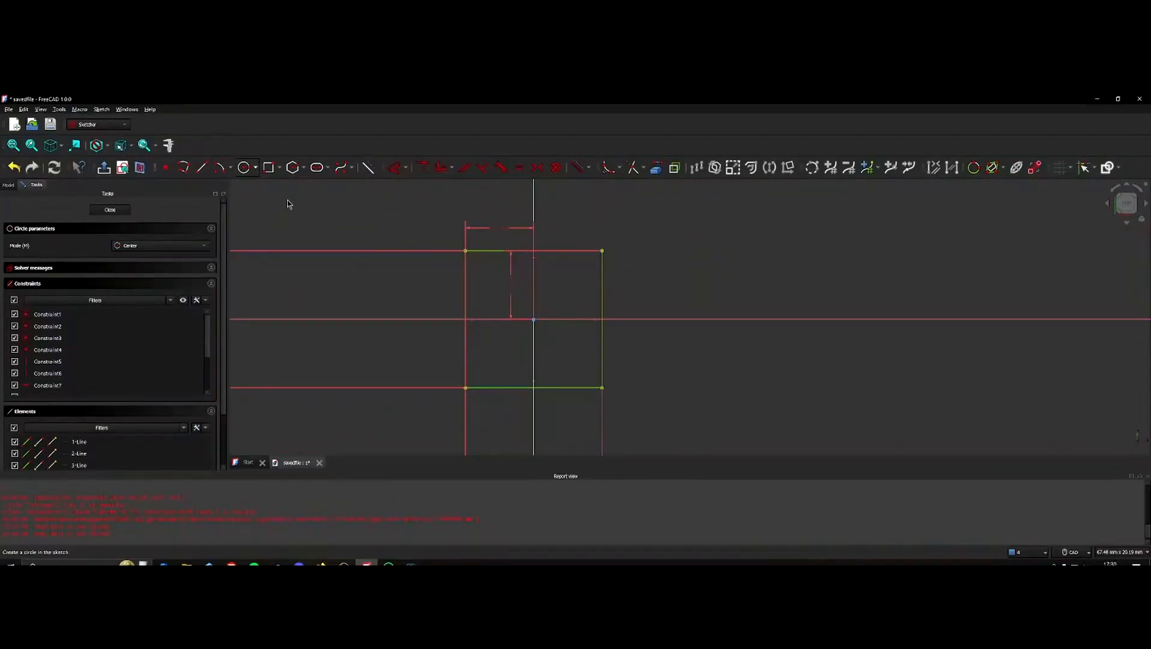
pyautogui.click(534, 319)
pyautogui.click(511, 343)
pyautogui.press('Escape')
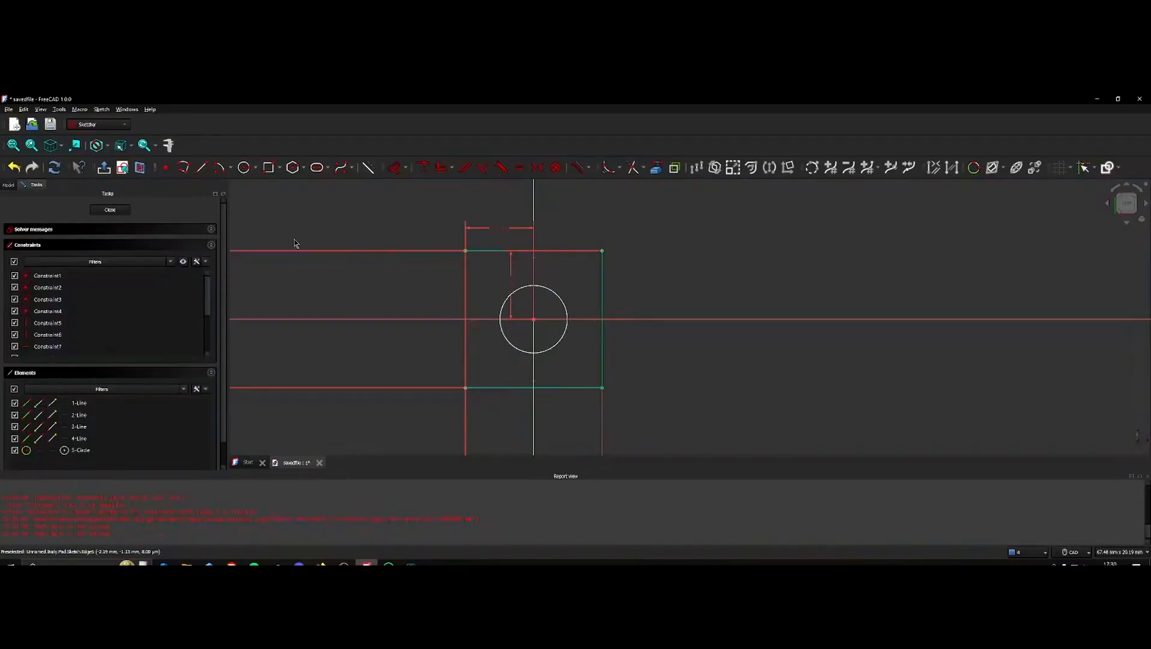
pyautogui.click(129, 212)
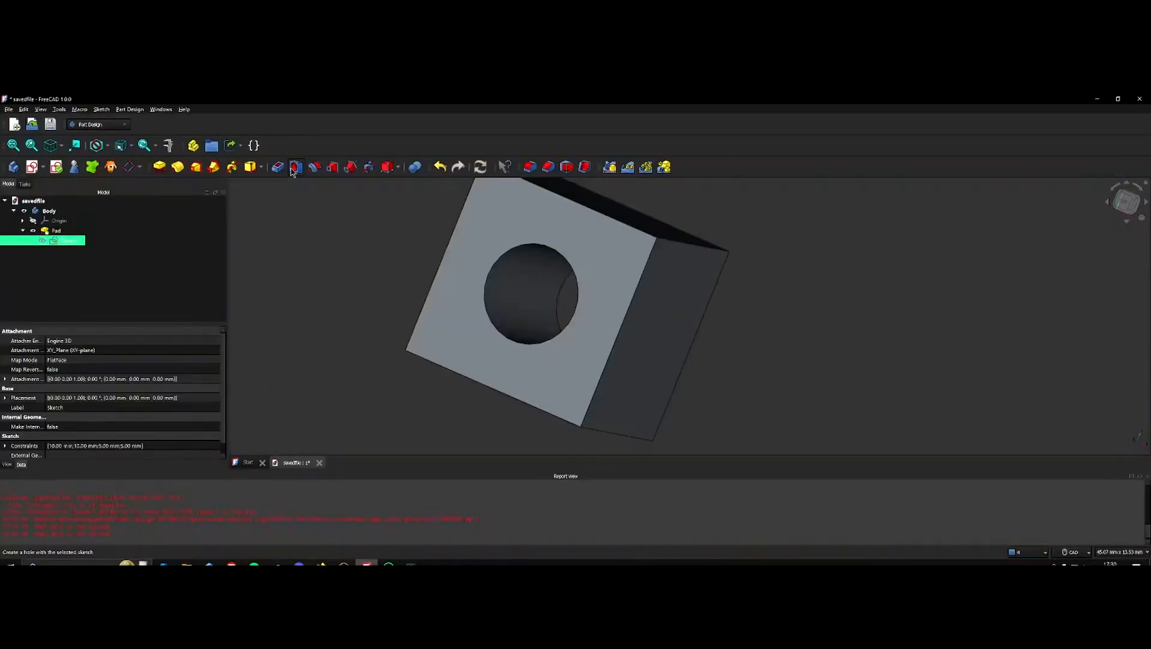
# Reopen the pad's base sketch and apply a diameter constraint to the circle, accepting its proposed value
pyautogui.doubleClick(55, 241)
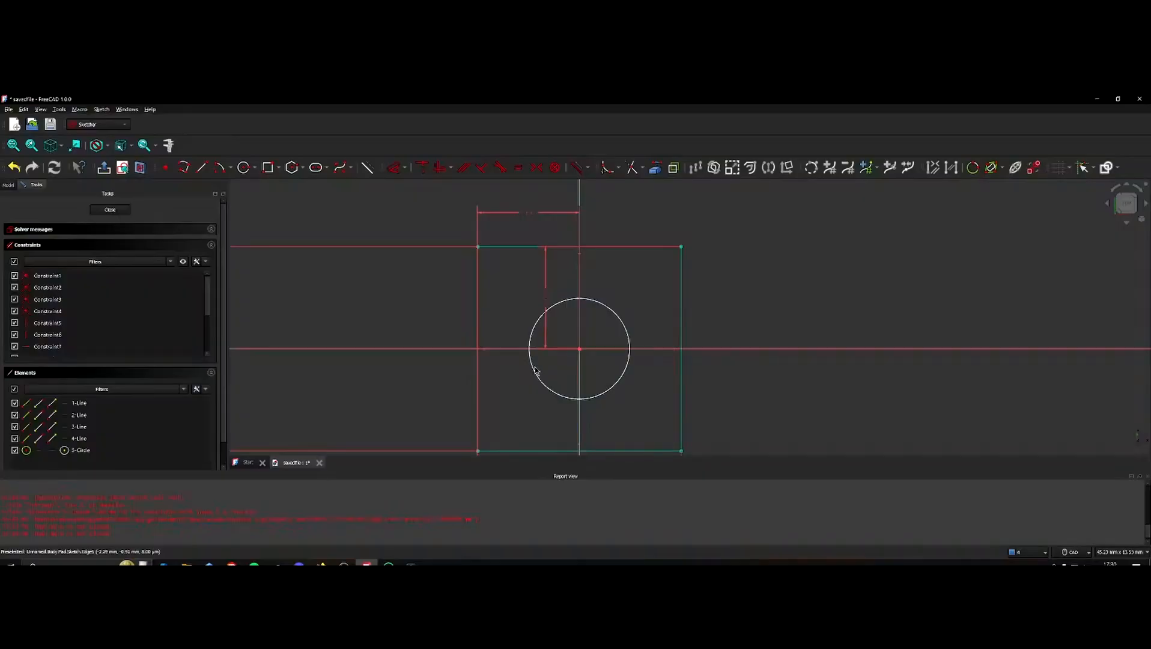
pyautogui.click(535, 371)
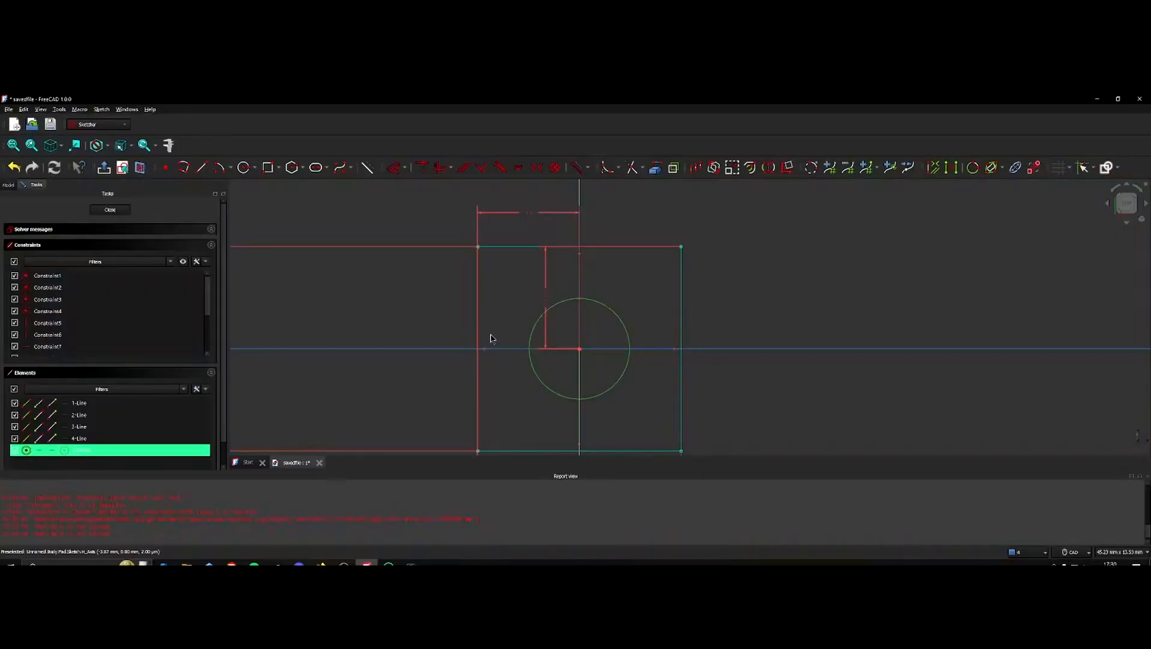
pyautogui.click(398, 174)
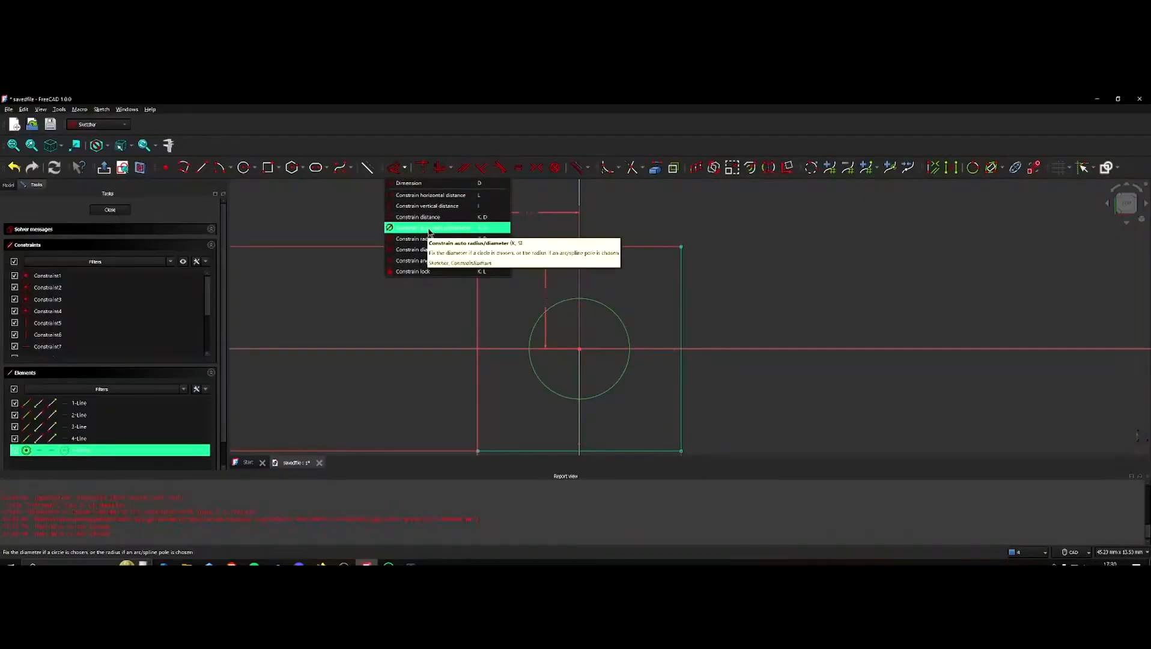
pyautogui.click(436, 248)
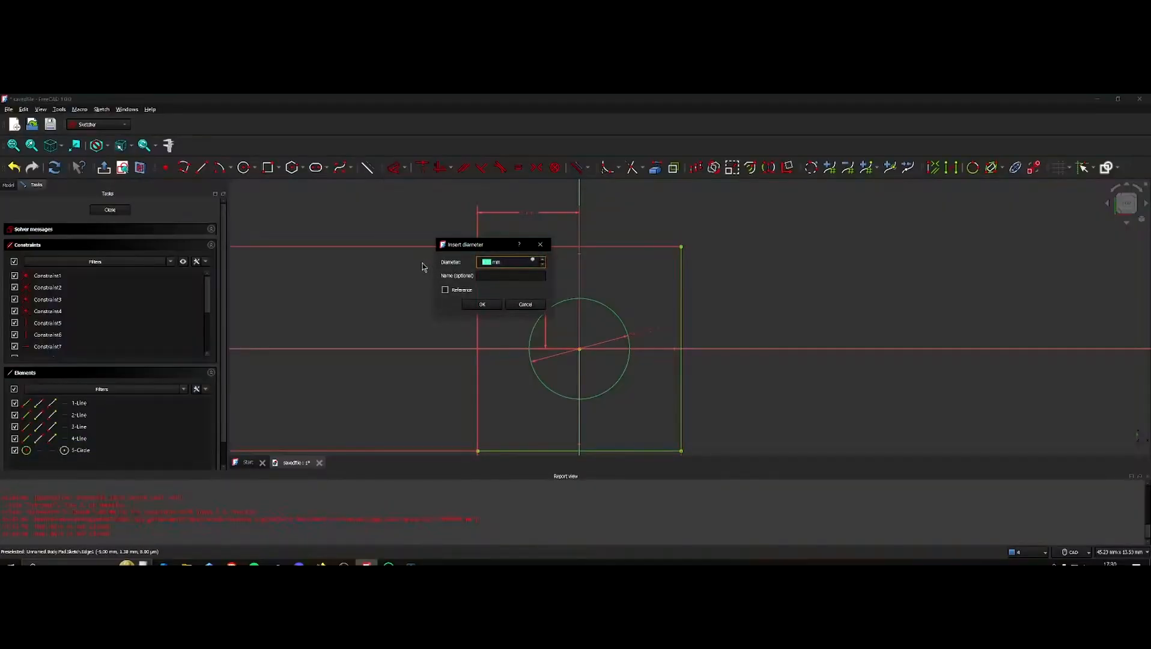
pyautogui.press('Return')
# Try the centre-and-endpoints arc with its centre on the horizontal axis beside the square, and undo it
pyautogui.scroll(-4, 422, 267)
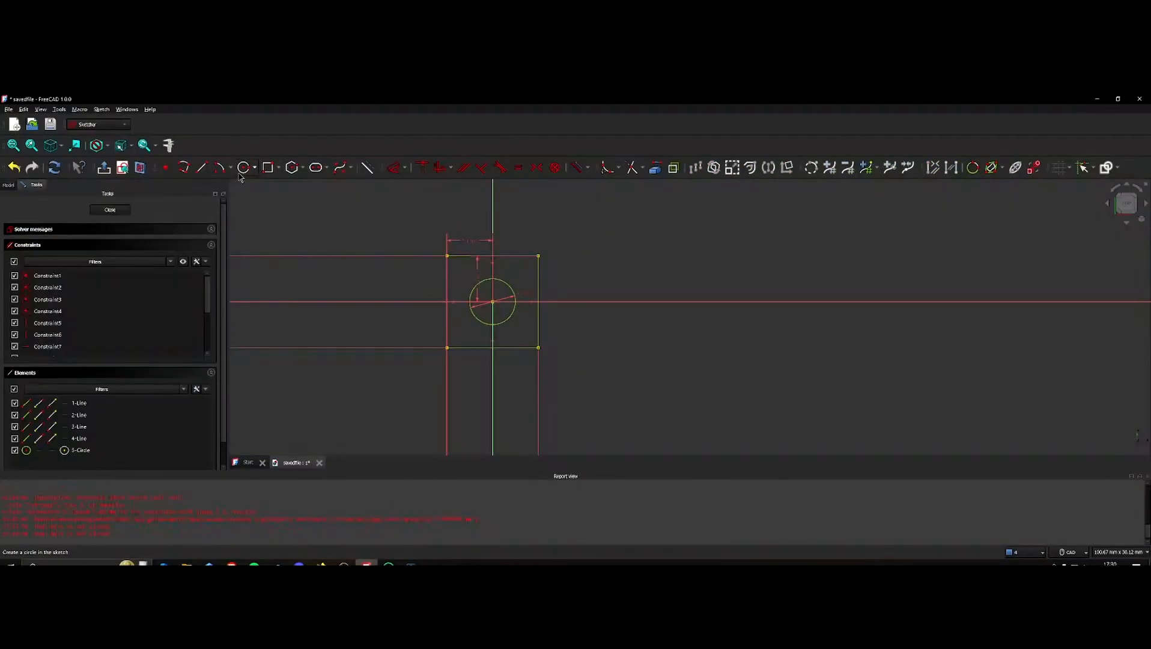
pyautogui.click(215, 172)
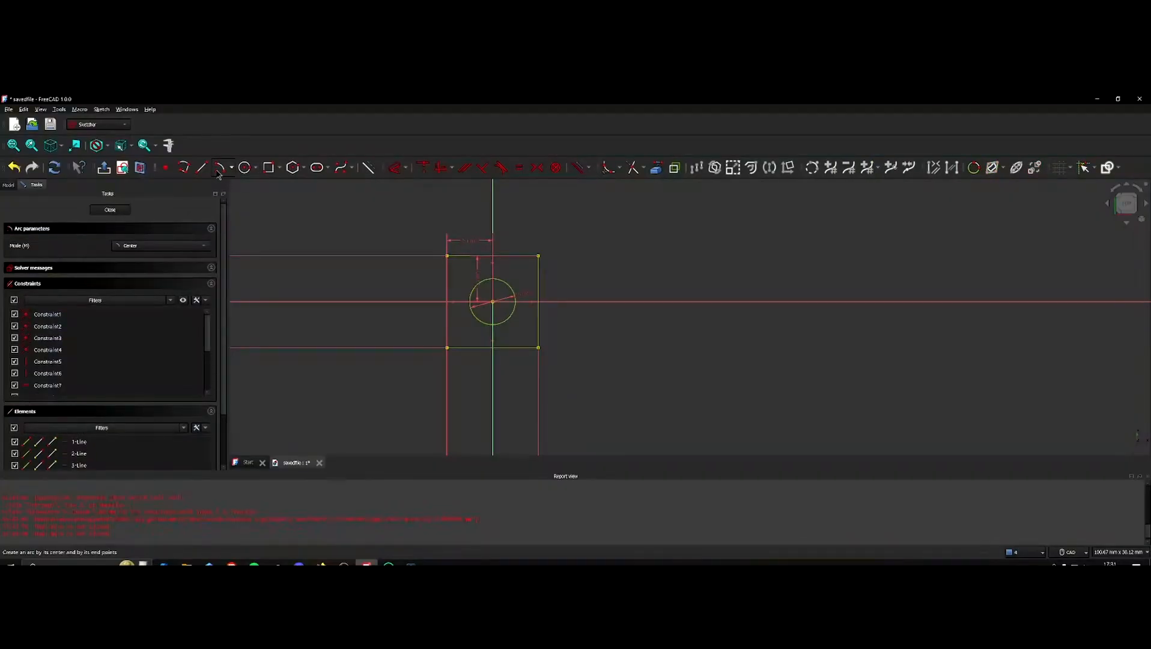
pyautogui.press('Escape')
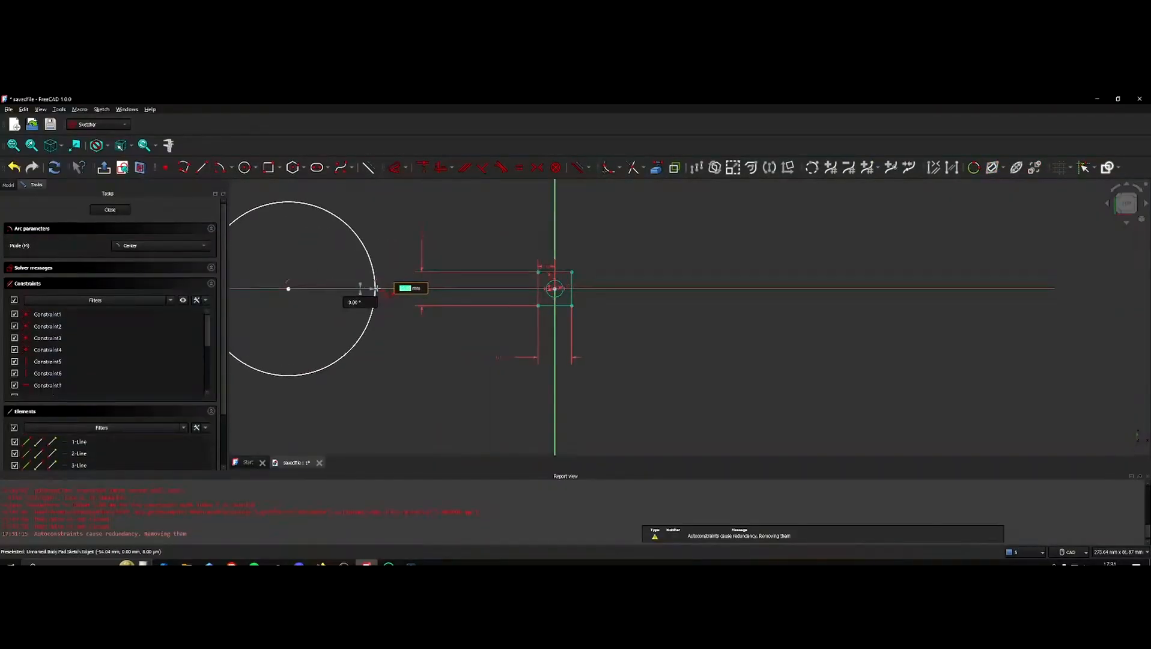
pyautogui.click(376, 288)
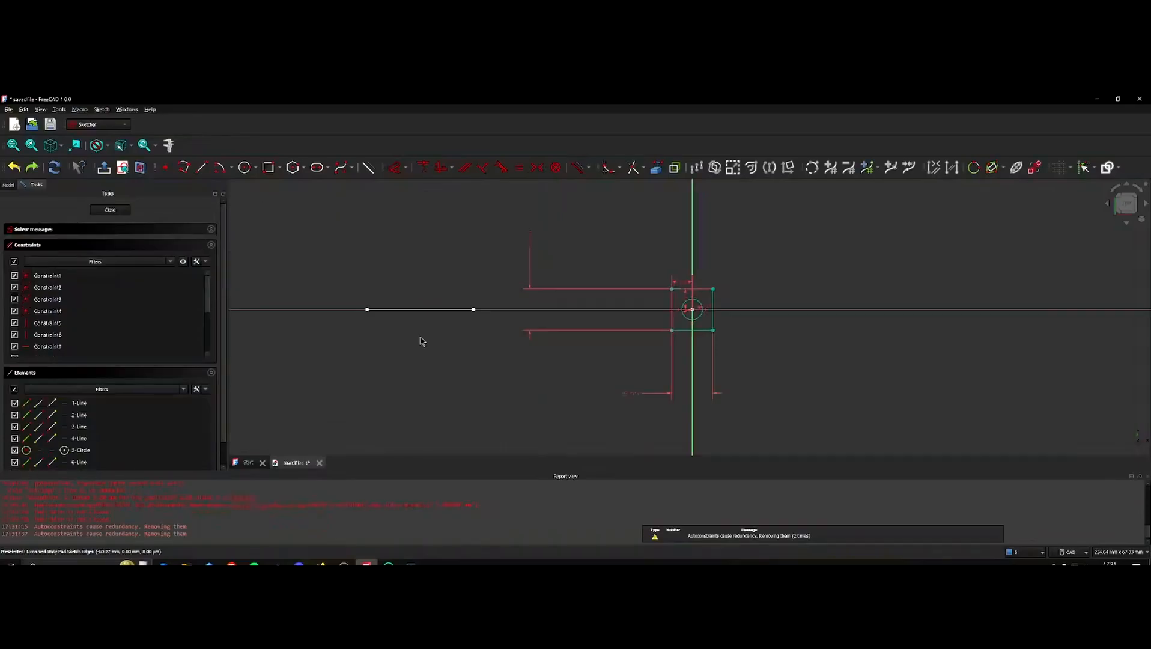
pyautogui.hotkey('ctrl', 'z')
# Try the regular polygon tool with 6 sides, placing its centre beside the square and sizing the hexagon
pyautogui.press('g')
pyautogui.press('h')
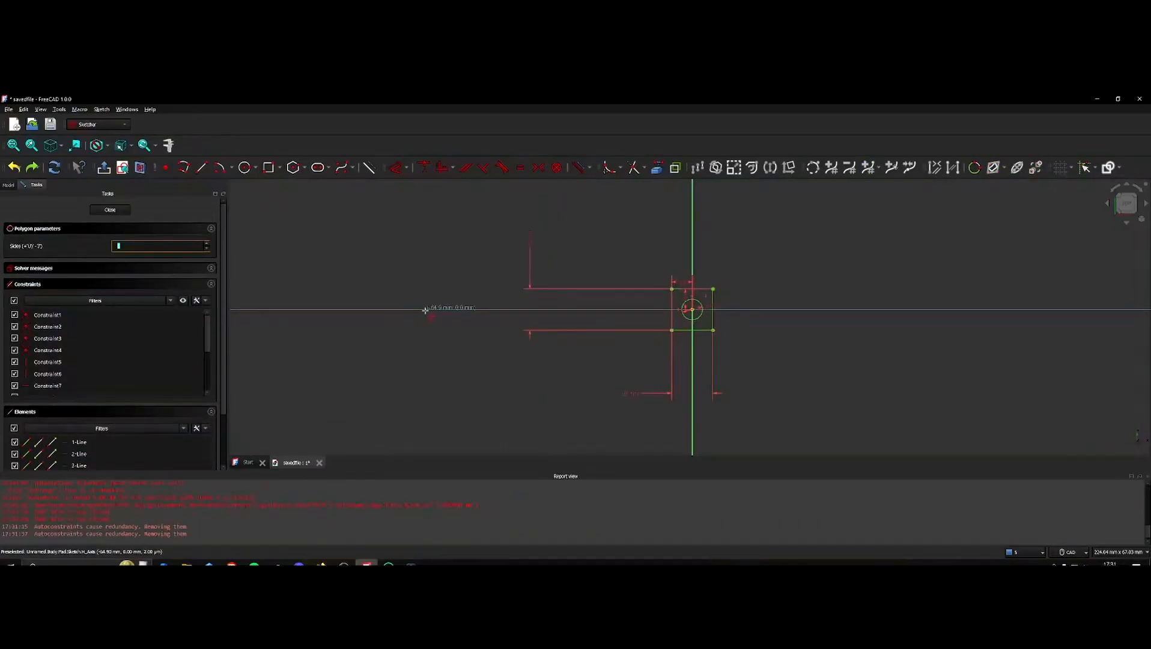
pyautogui.click(409, 299)
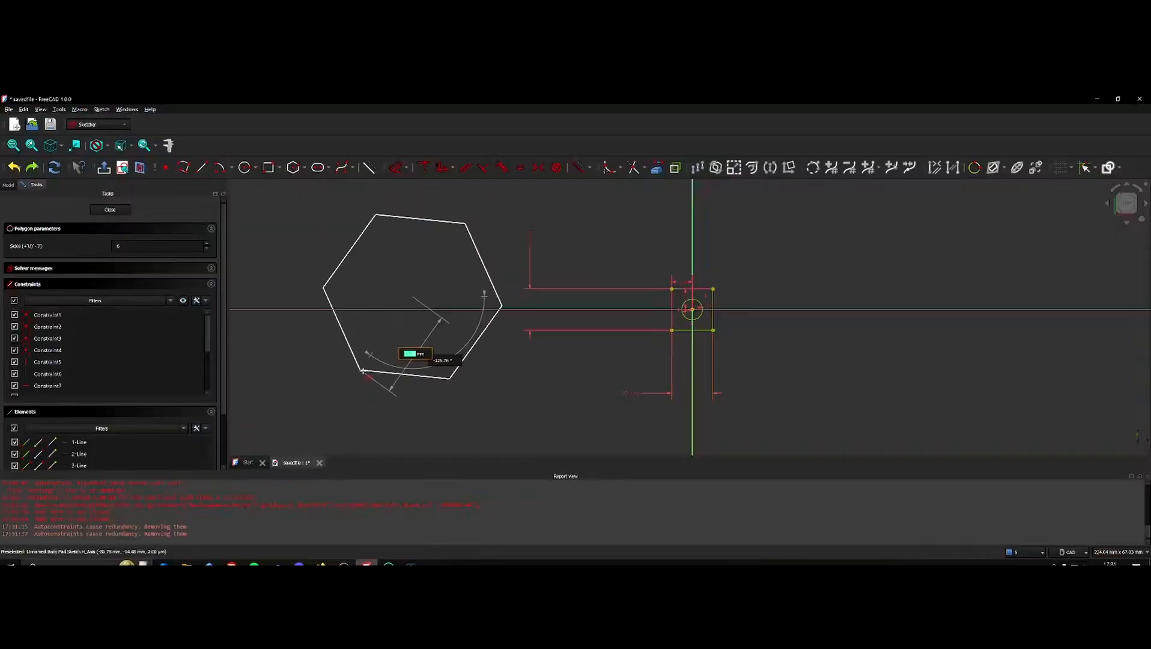
pyautogui.click(424, 519)
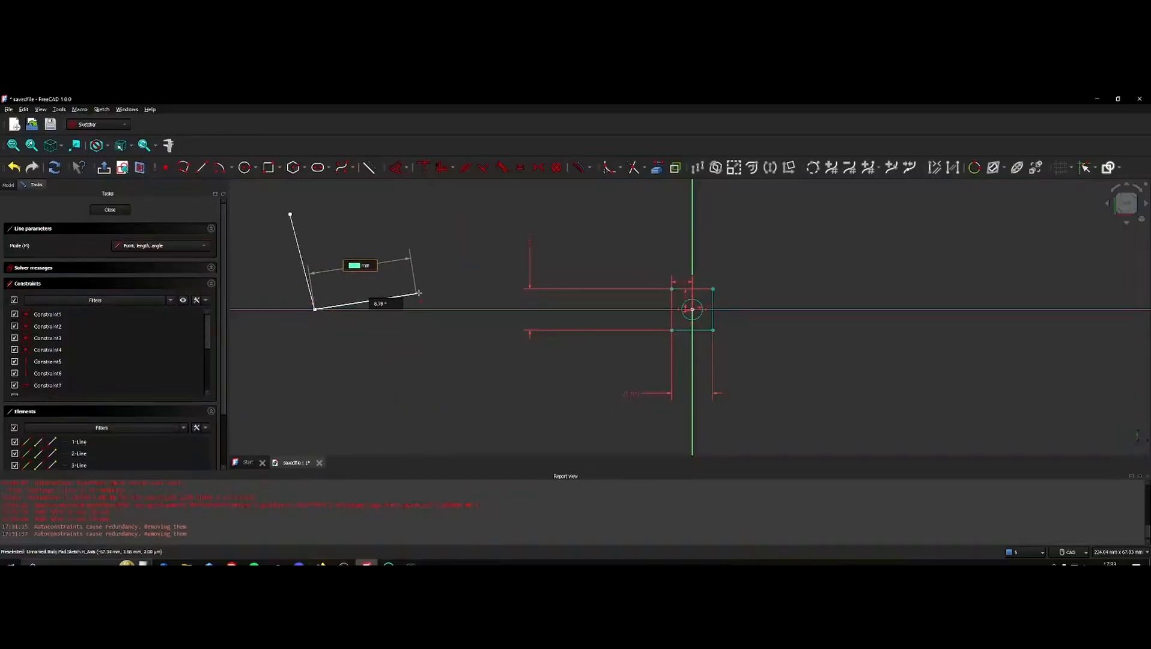
# Draw a closed crown-shaped outline from connected straight lines beside the square and finish the line tool
pyautogui.click(315, 309)
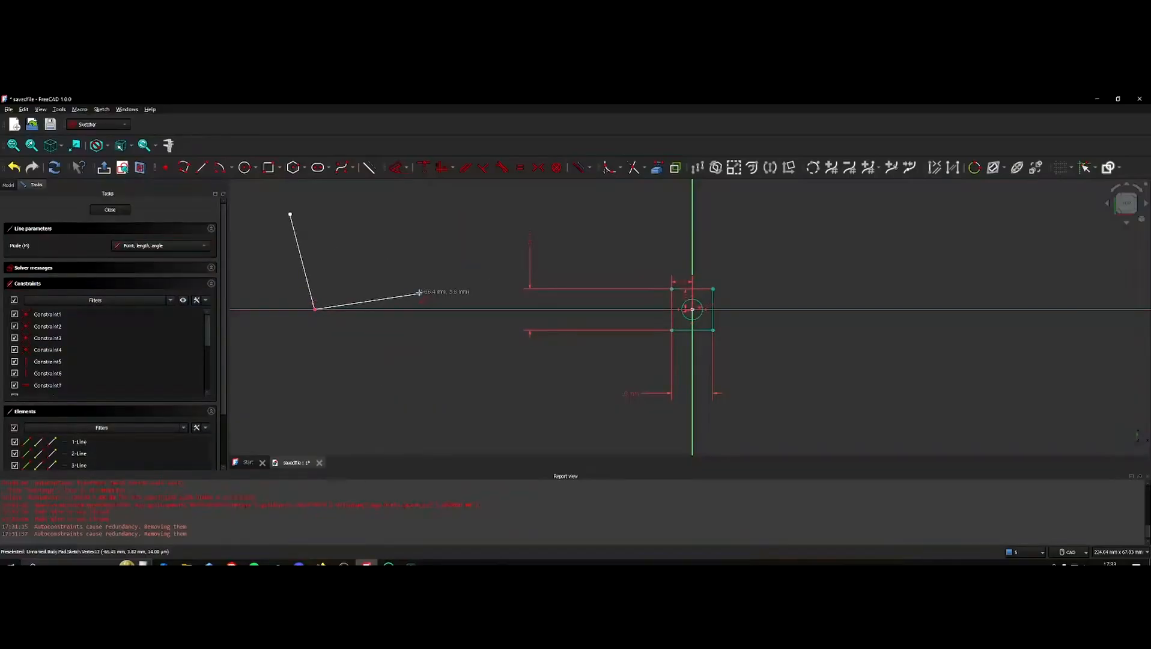
pyautogui.click(419, 293)
pyautogui.click(407, 218)
pyautogui.click(378, 251)
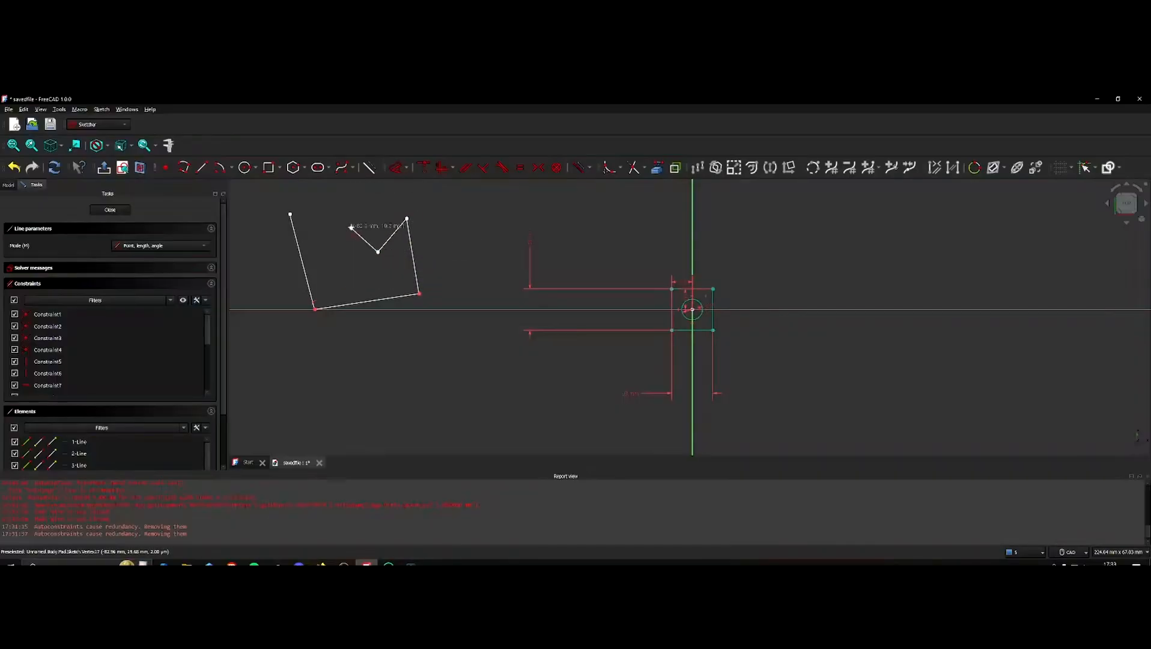
pyautogui.click(351, 229)
pyautogui.click(347, 262)
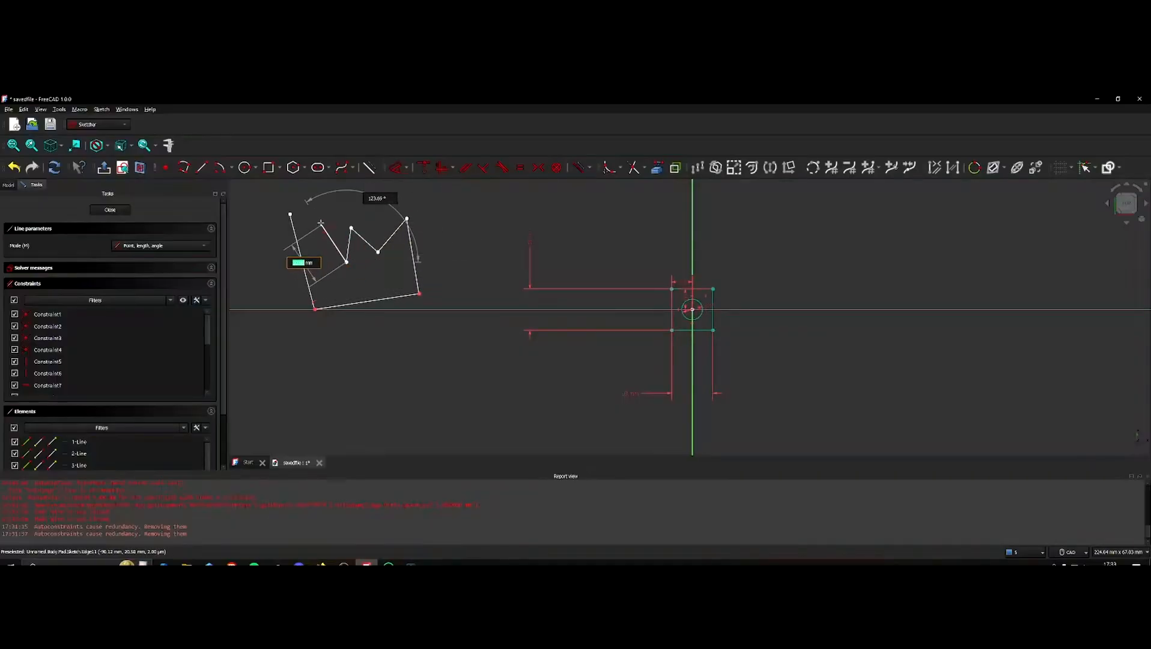
pyautogui.click(291, 215)
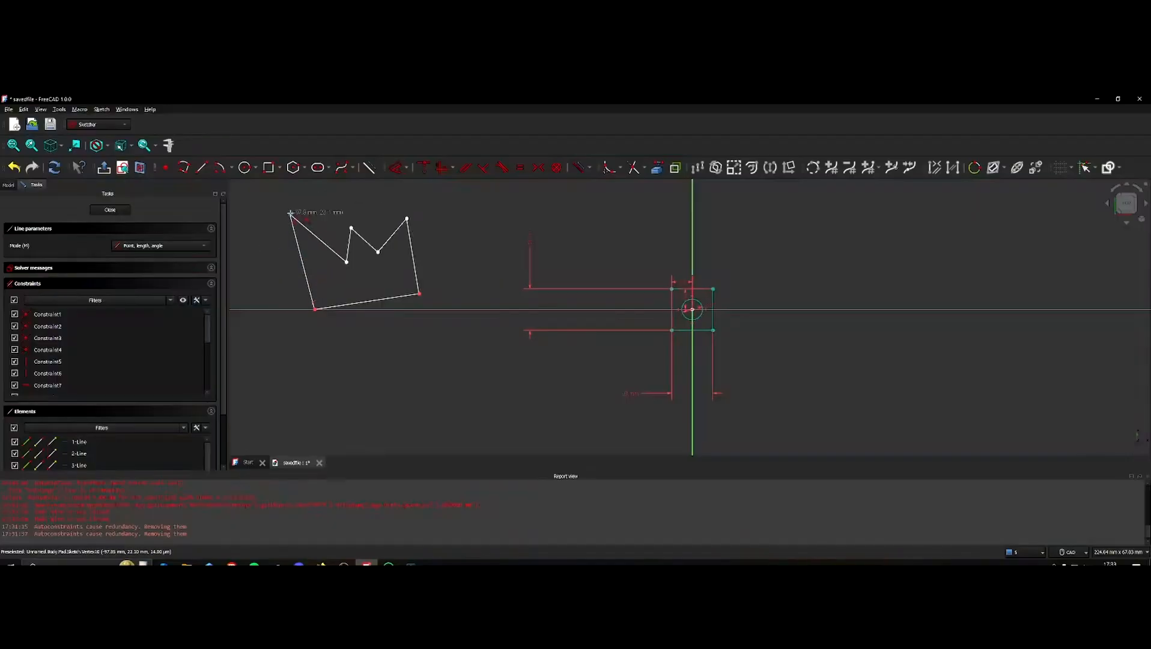
pyautogui.rightClick(435, 211)
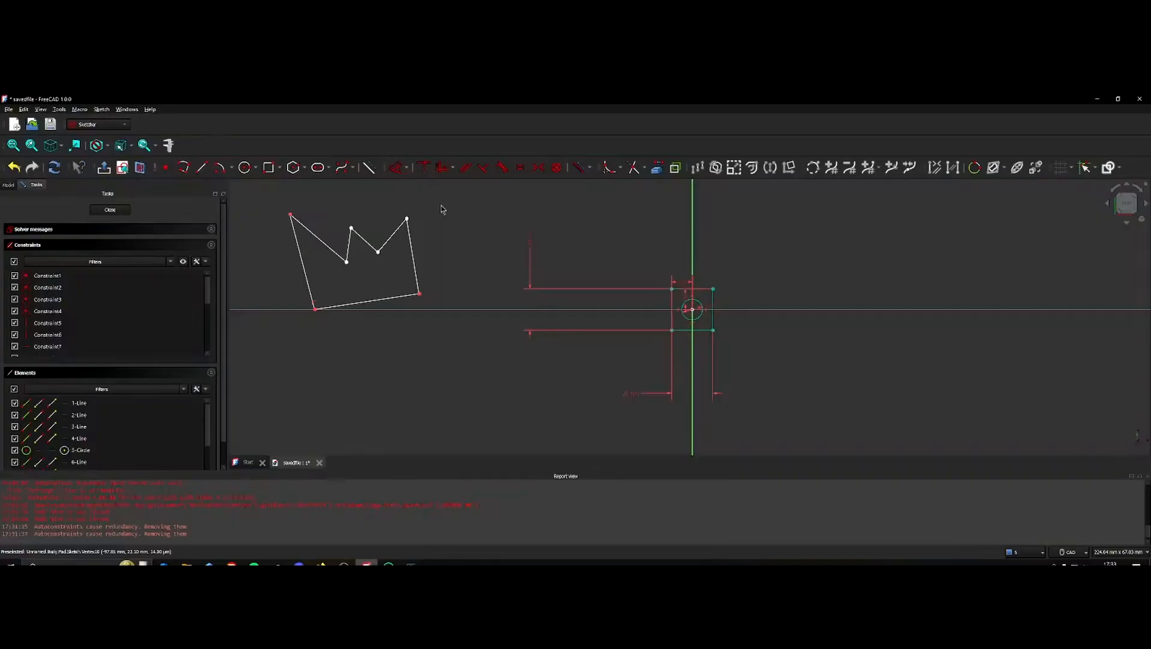
# Undo all the lines of the crown-shaped outline
pyautogui.hotkey('ctrl', 'z')
pyautogui.hotkey('ctrl', 'z')
pyautogui.hotkey('ctrl', 'z')
pyautogui.hotkey('ctrl', 'z')
pyautogui.hotkey('ctrl', 'z')
pyautogui.hotkey('ctrl', 'z')
pyautogui.hotkey('ctrl', 'z')
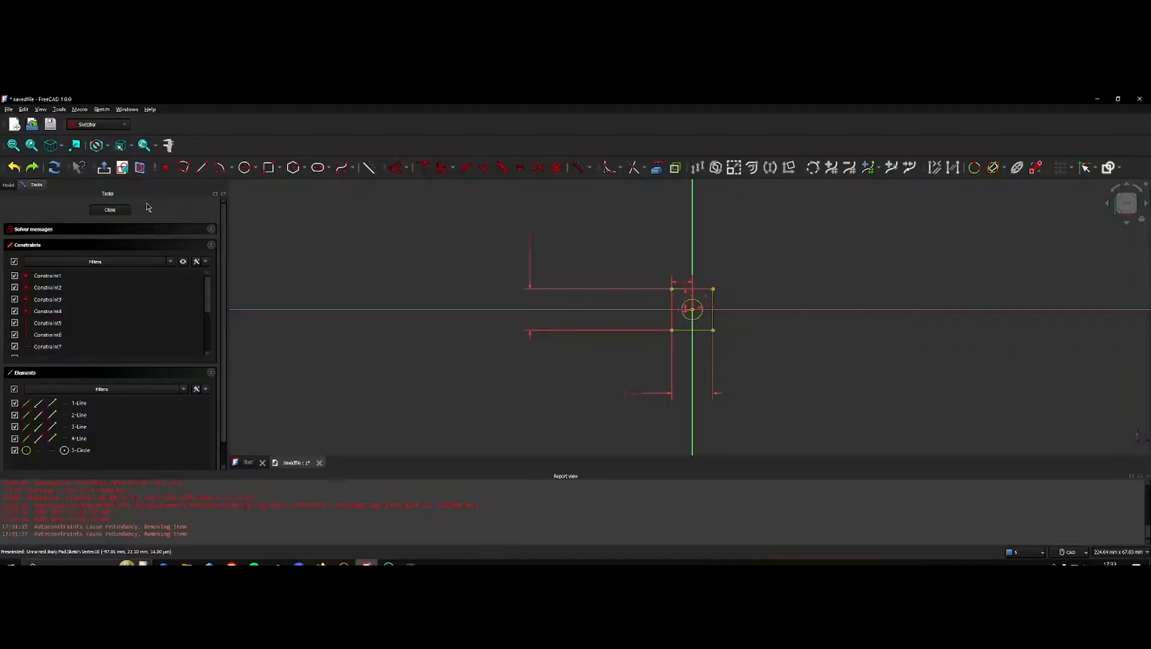
# Close the base sketch and show the cube with its through hole in isometric view
pyautogui.click(110, 209)
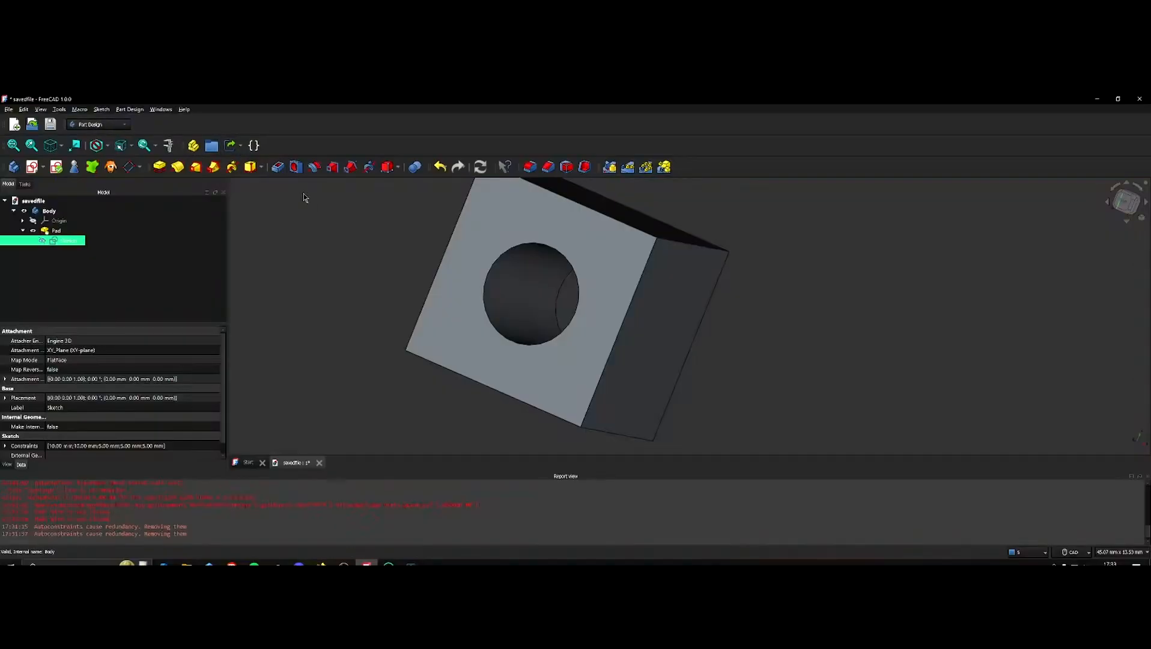
pyautogui.scroll(-3, 551, 301)
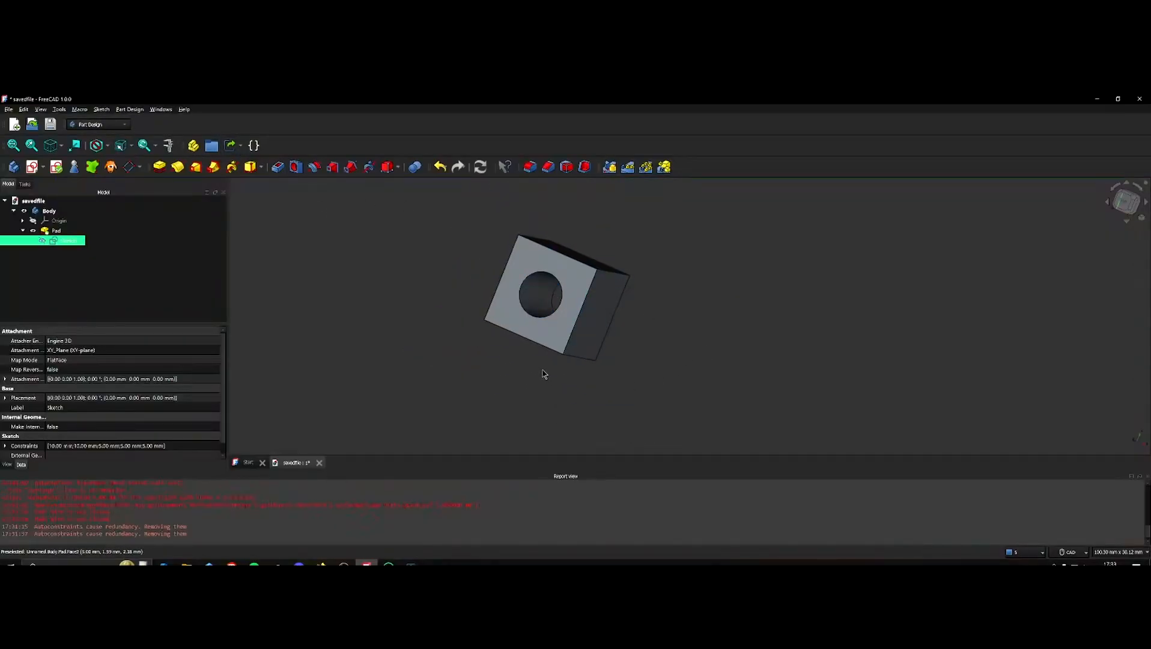
pyautogui.moveTo(522, 328); pyautogui.dragTo(627, 264, button='middle')
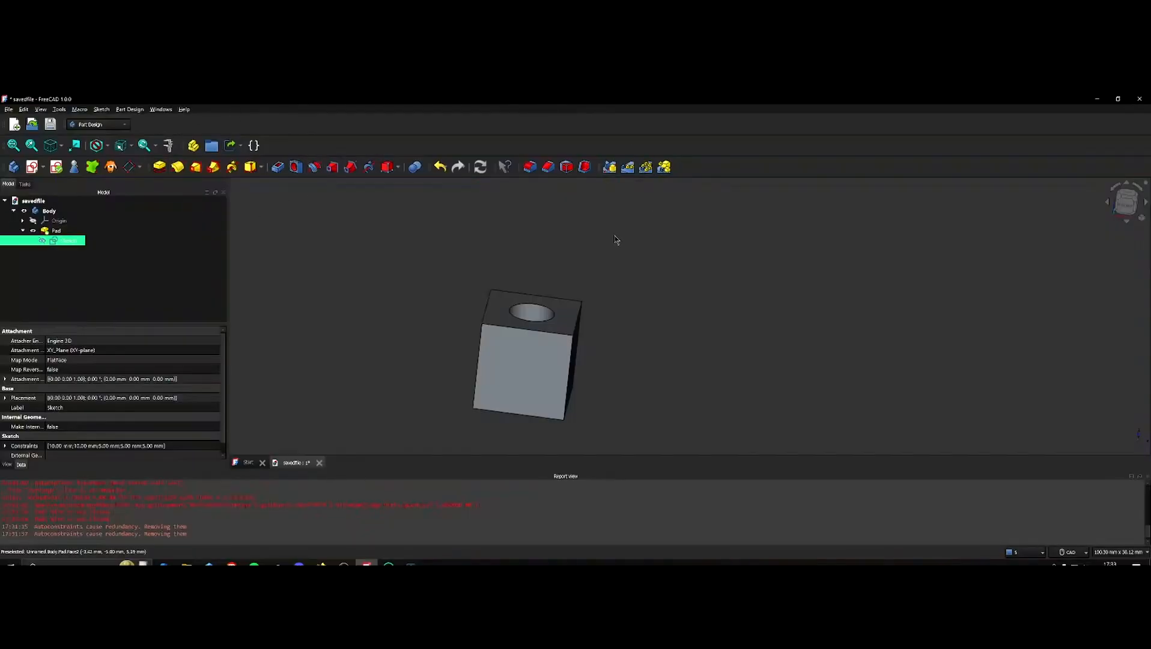
pyautogui.rightClick(545, 334)
pyautogui.click(538, 277)
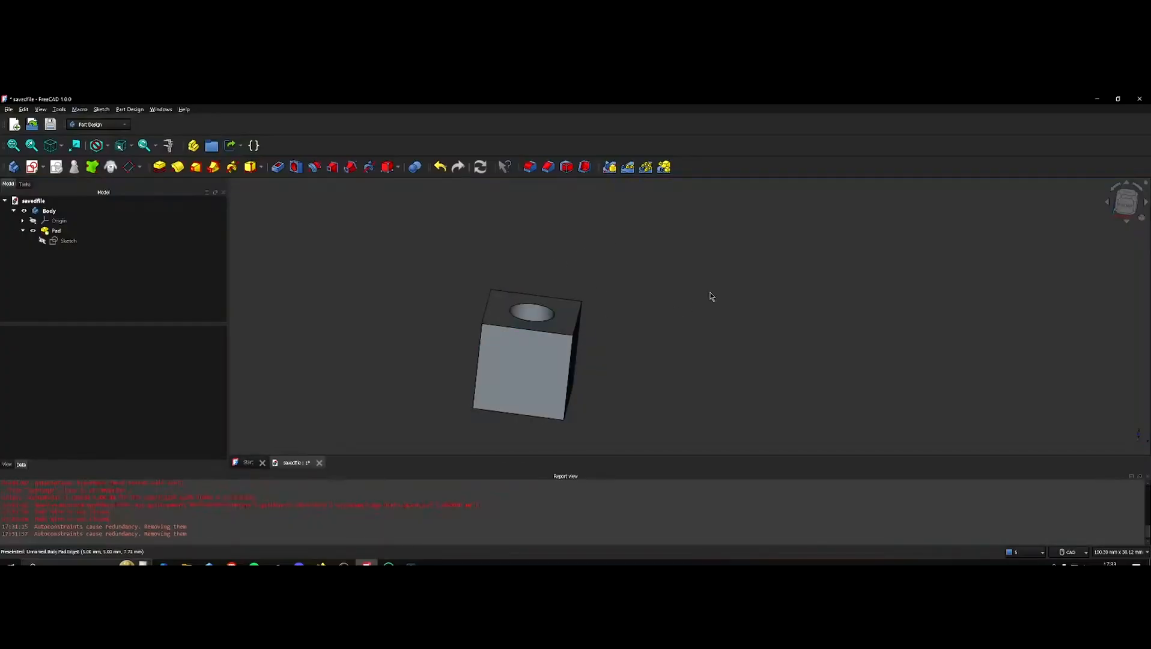
pyautogui.scroll(-1, 670, 311)
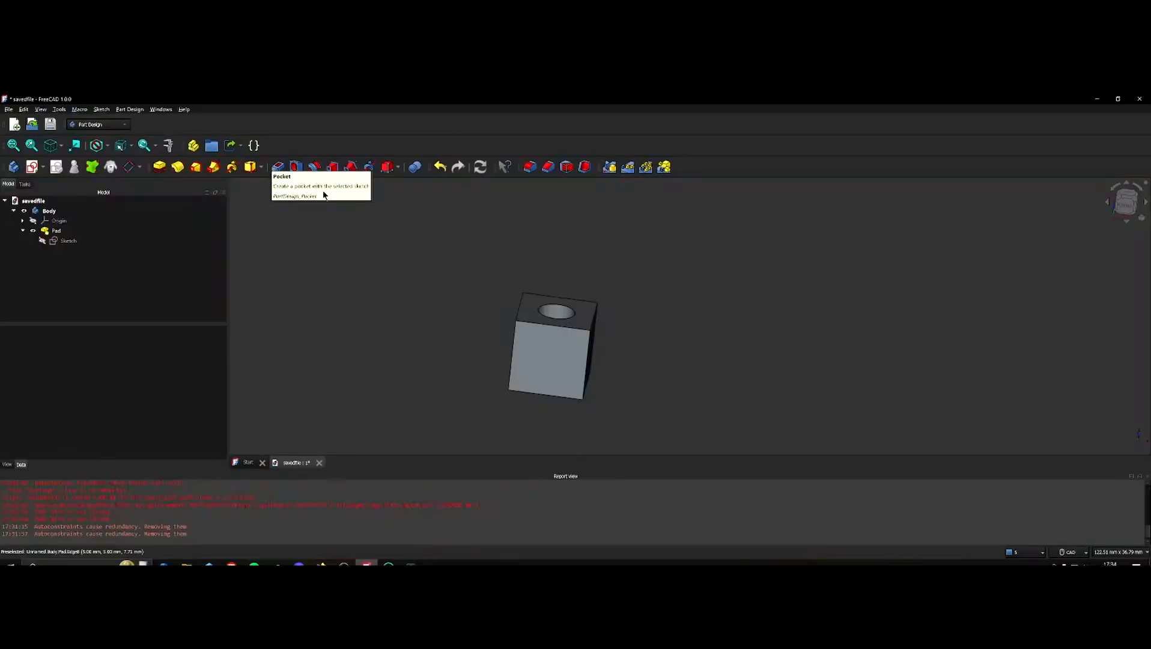
pyautogui.press('0')
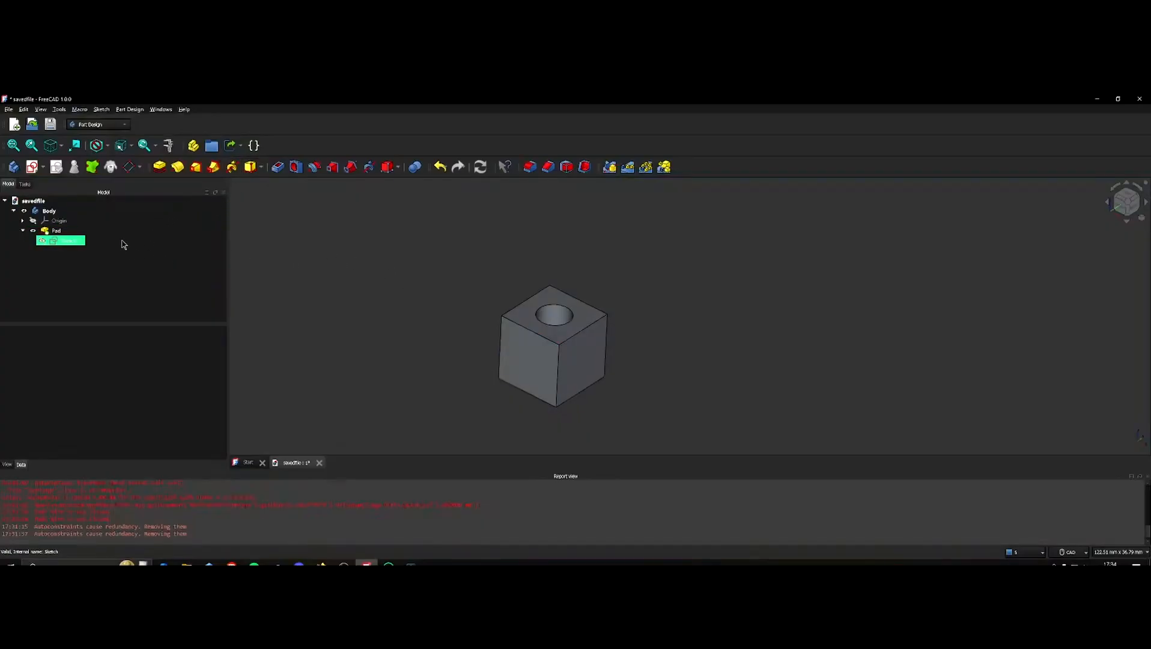
# Pad the cube's front side face outward by 10 mm without using a new sketch
pyautogui.click(548, 364)
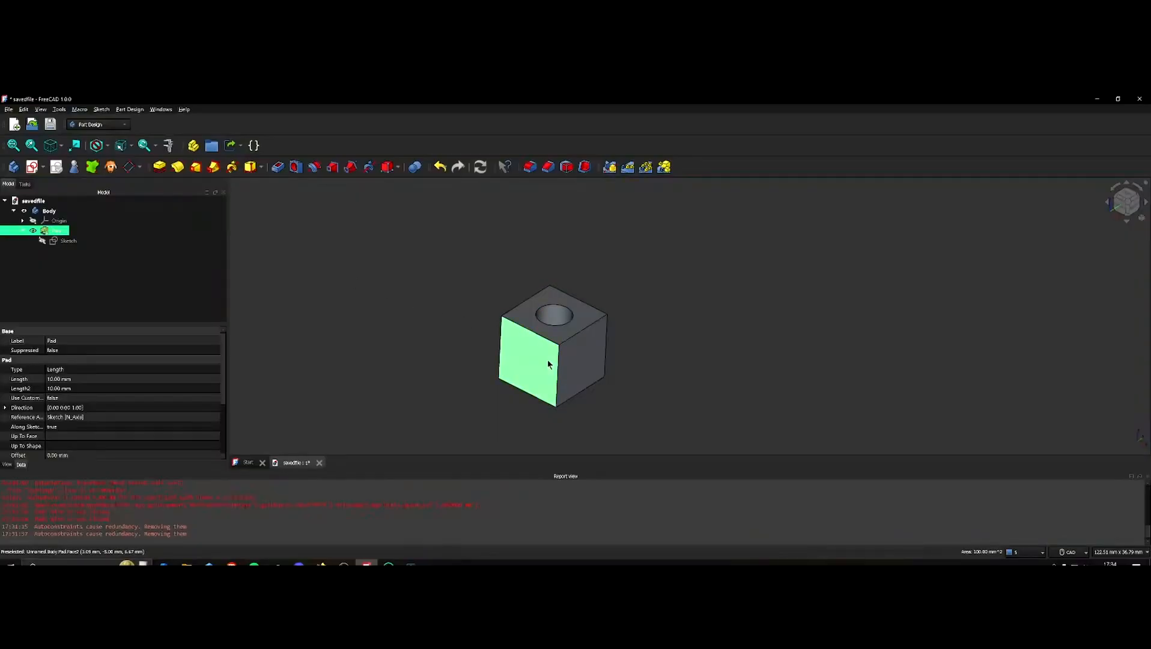
pyautogui.click(159, 167)
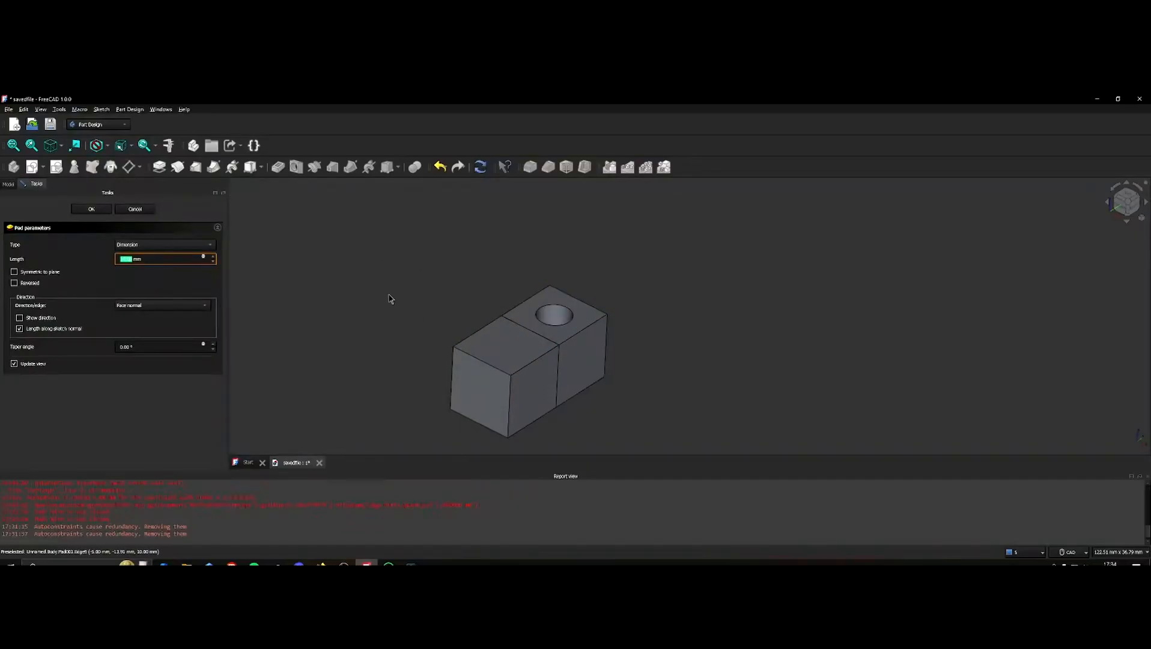
pyautogui.click(102, 211)
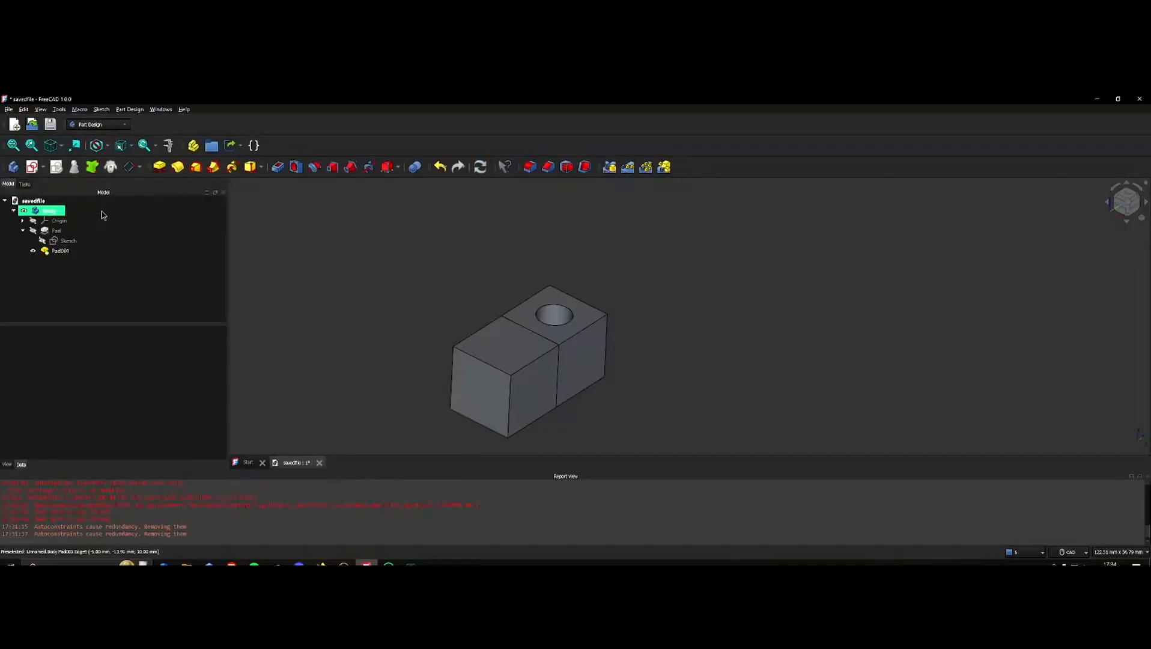
# Try a Pocket with the Dimension type directly on the added block's side face and cancel it
pyautogui.click(540, 387)
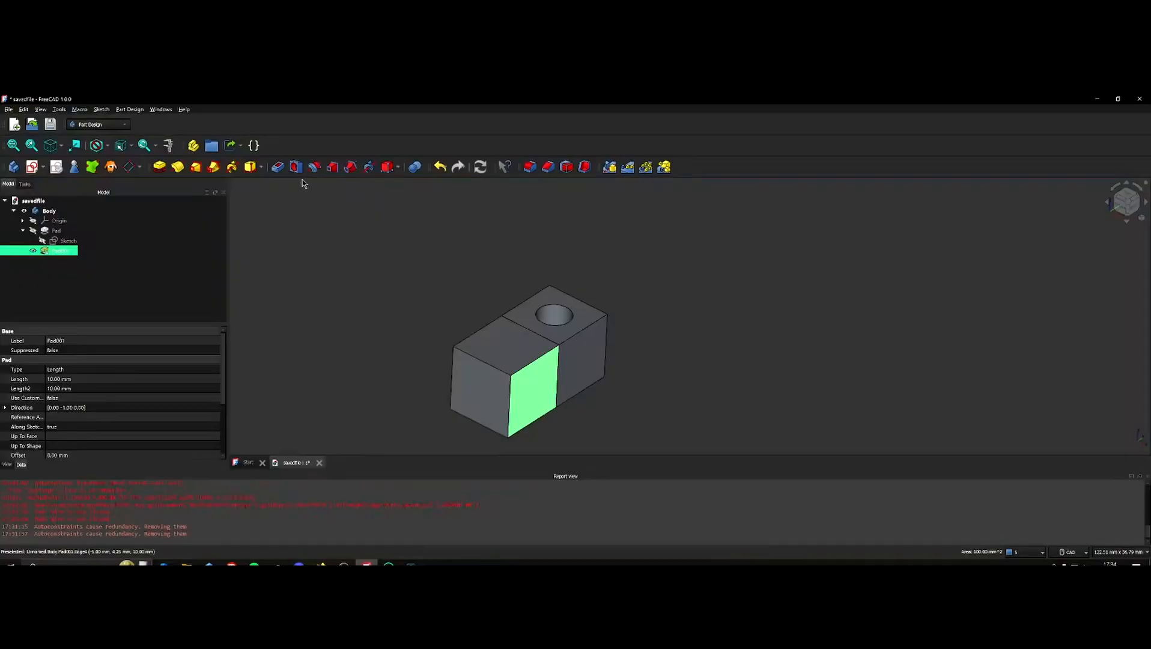
pyautogui.click(279, 168)
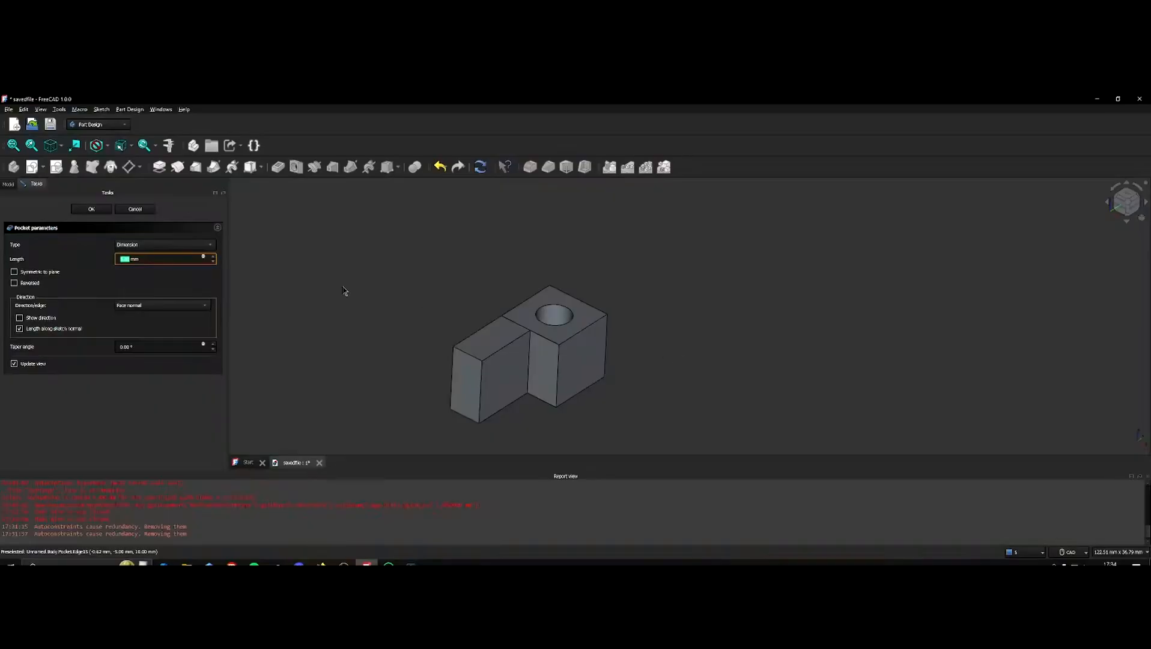
pyautogui.click(135, 210)
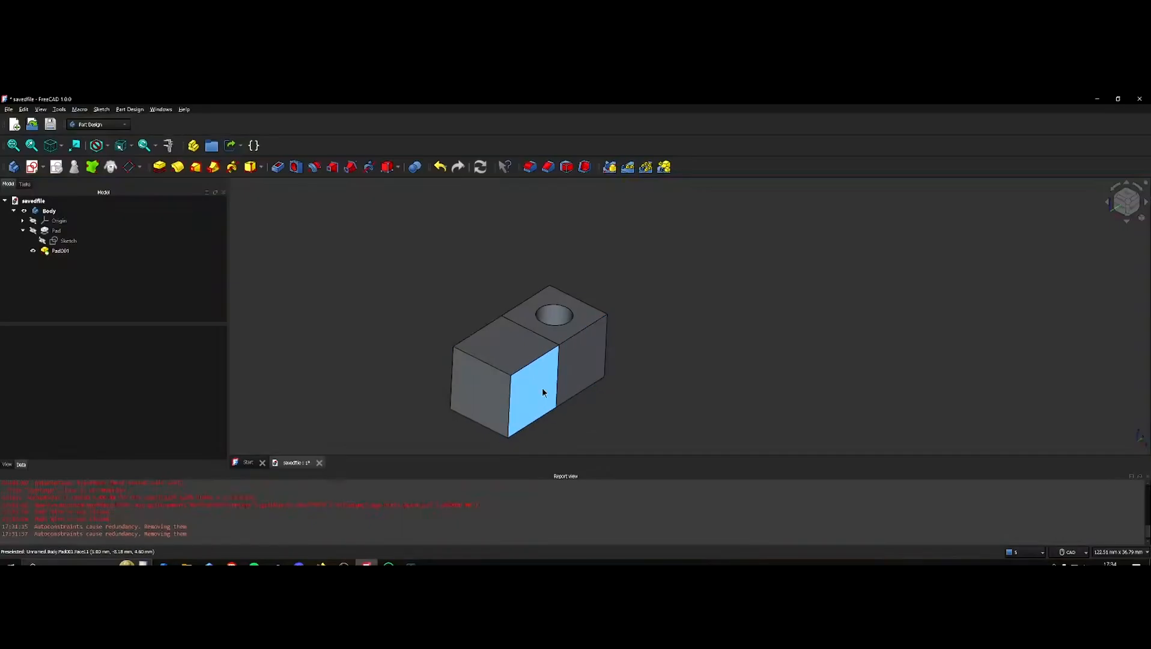
pyautogui.click(575, 367)
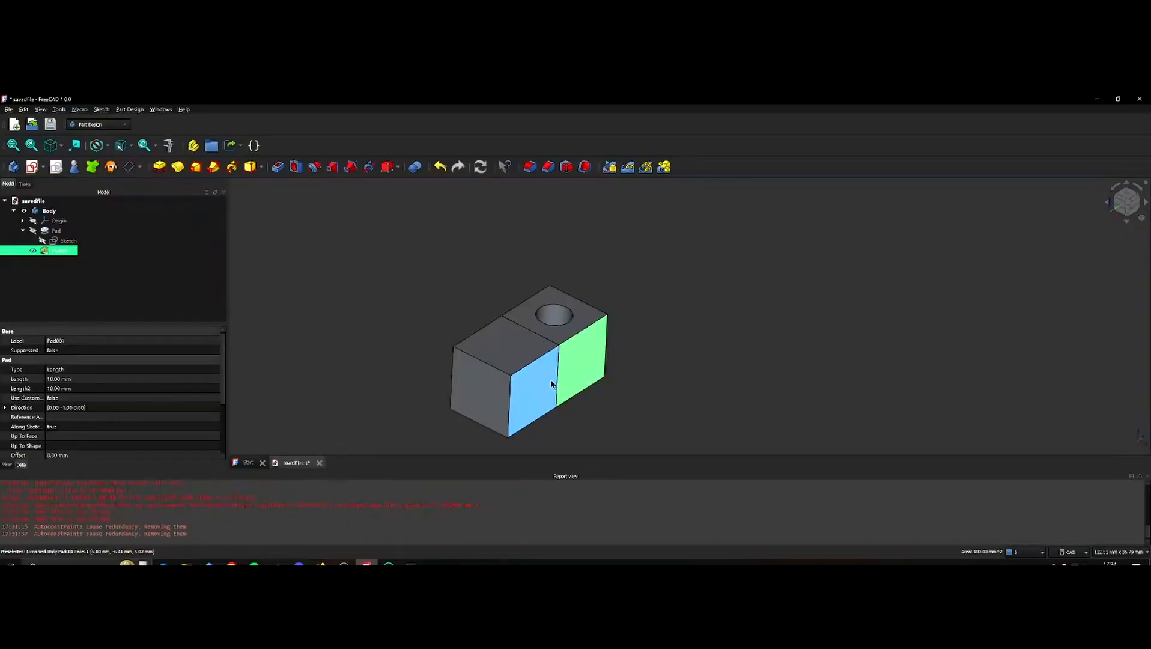
pyautogui.click(544, 384)
pyautogui.click(575, 378)
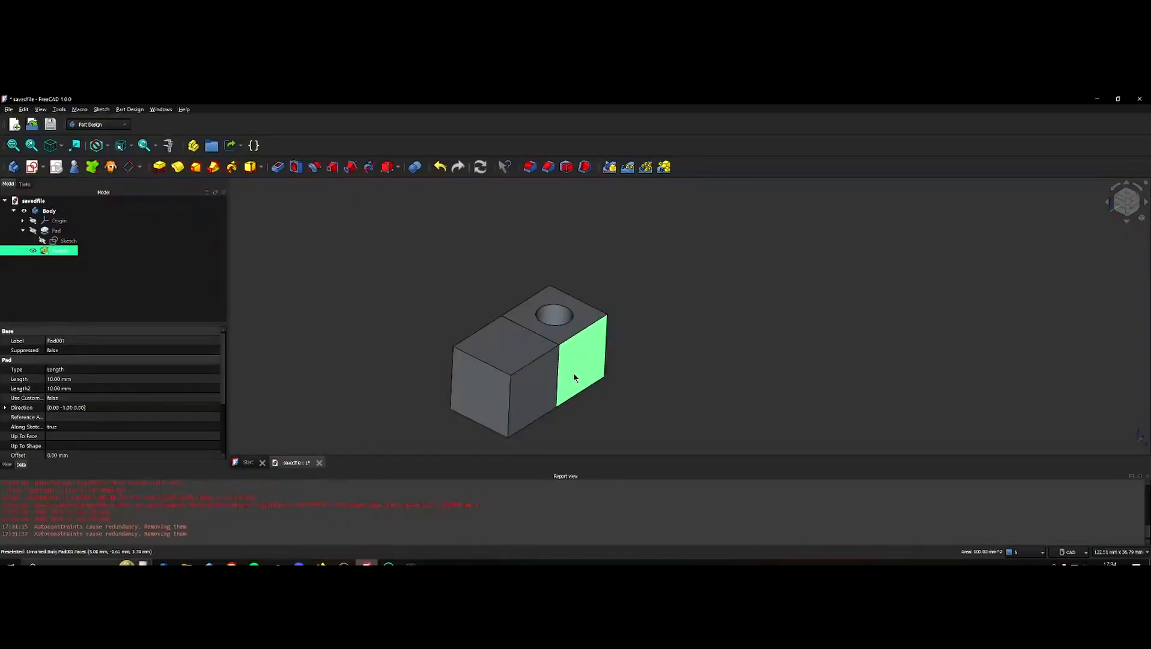
# Create a new body and start a sketch on its XY plane
pyautogui.click(13, 167)
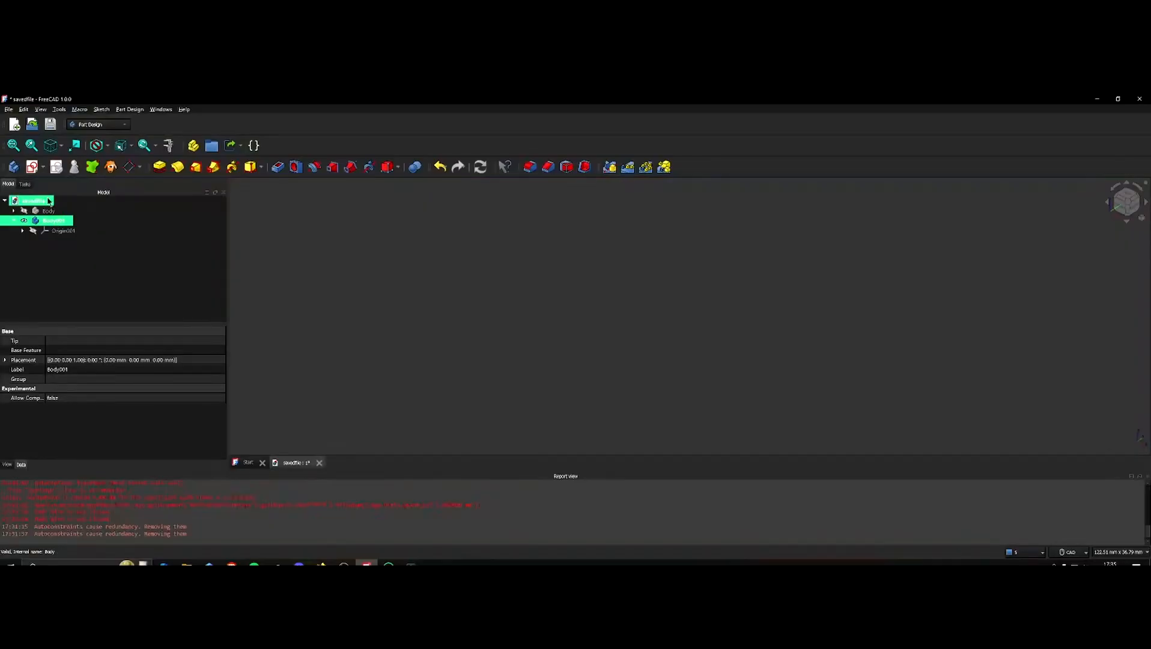
pyautogui.click(32, 167)
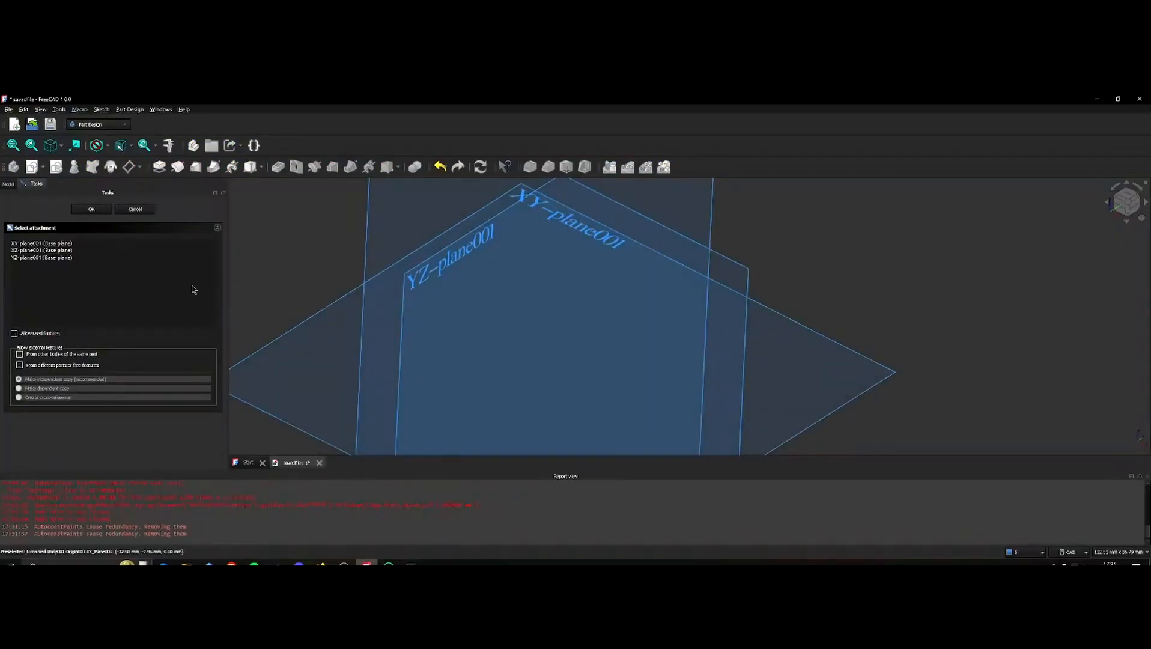
pyautogui.click(62, 243)
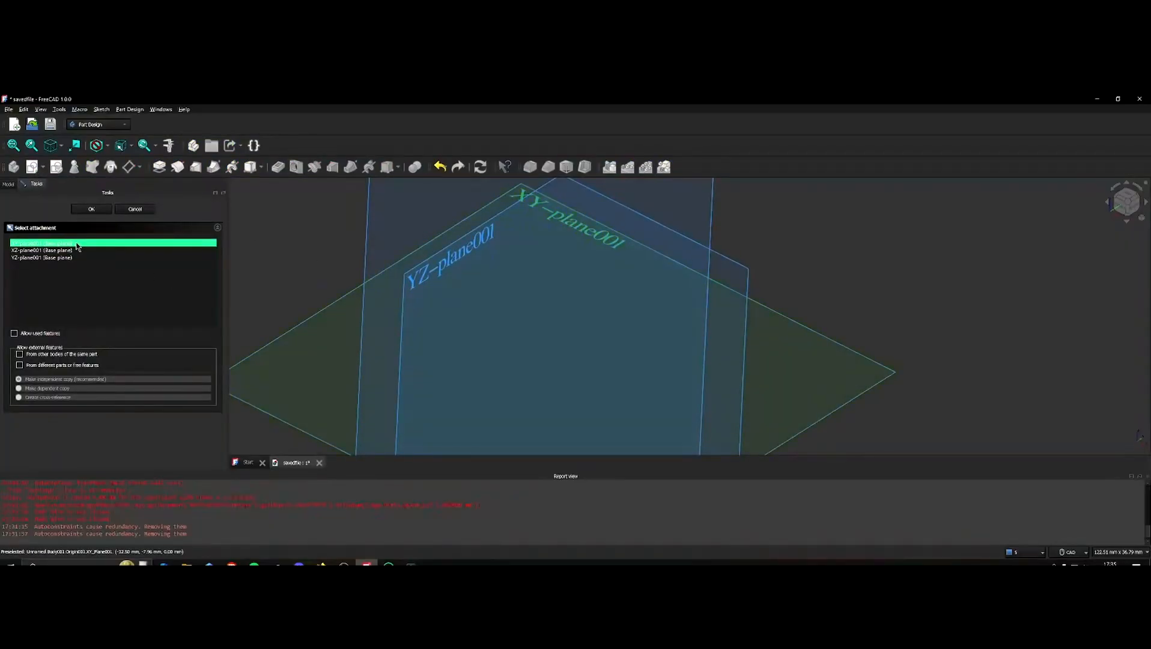
pyautogui.click(93, 208)
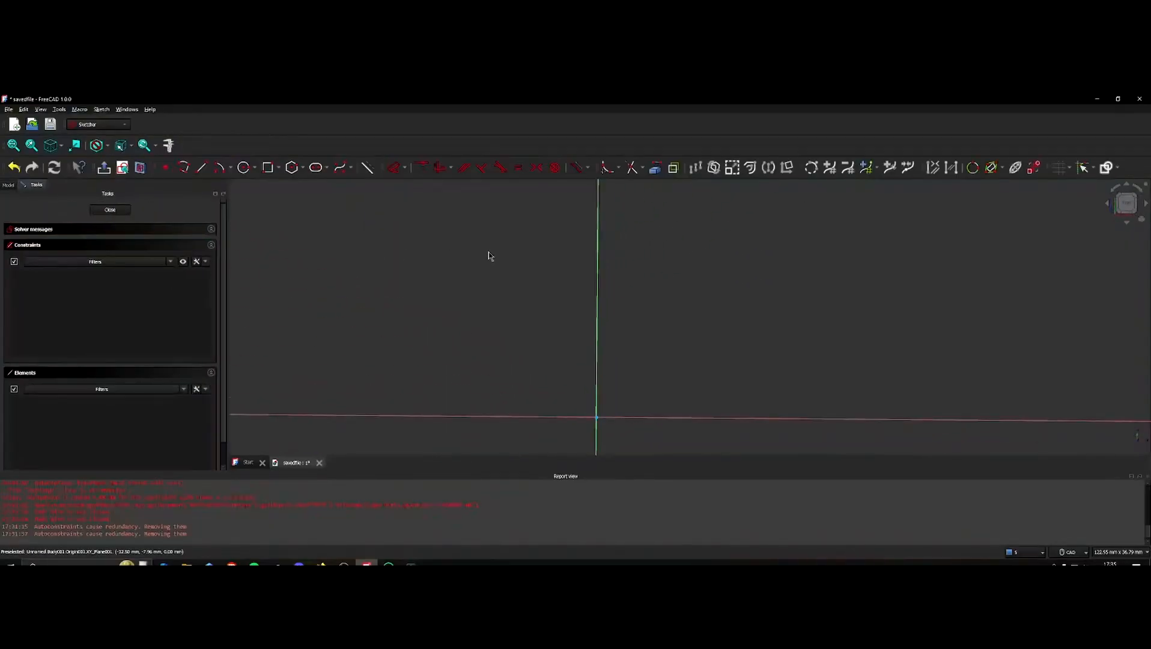
# Draw a small rectangle above the horizontal axis, offset to the negative side of the vertical axis, and close the sketch
pyautogui.click(269, 168)
pyautogui.click(475, 355)
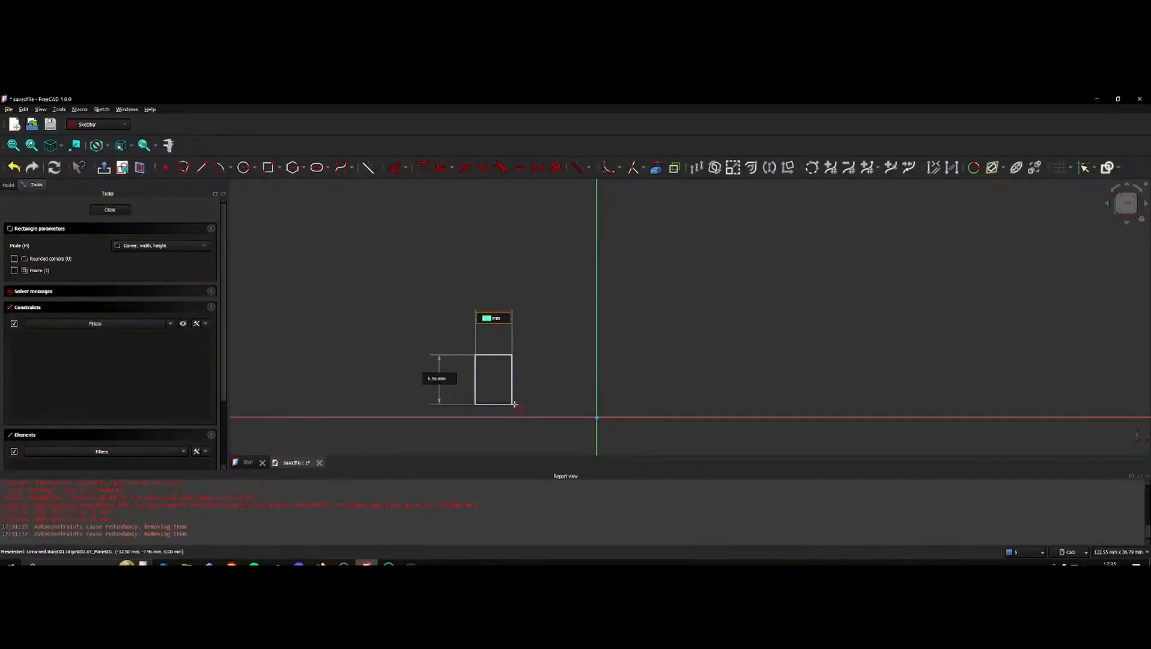
pyautogui.click(522, 407)
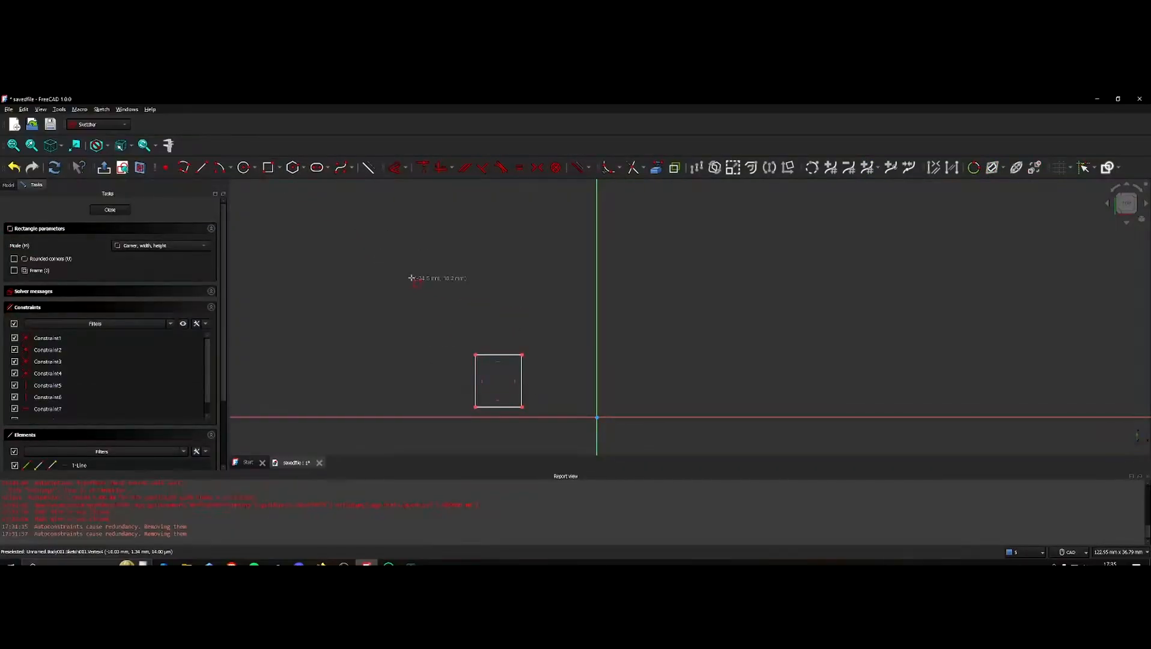
pyautogui.click(124, 210)
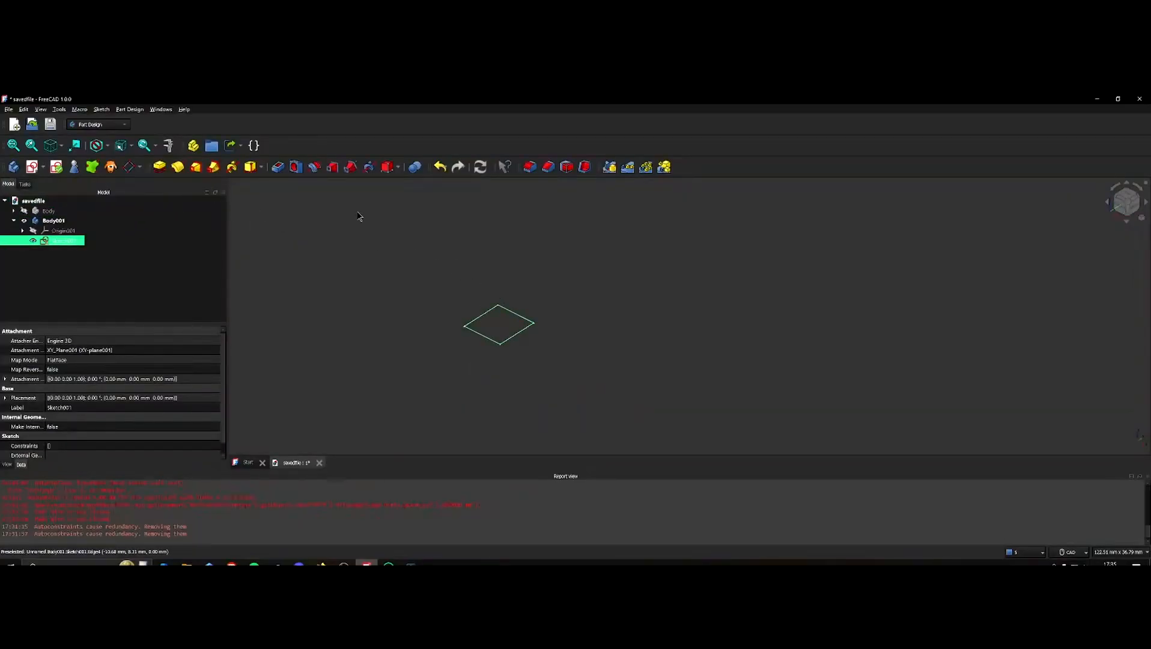
# Revolve the rectangle sketch 360° about the vertical sketch axis to form a ring
pyautogui.click(179, 168)
pyautogui.scroll(-3, 717, 336)
pyautogui.scroll(3, 709, 349)
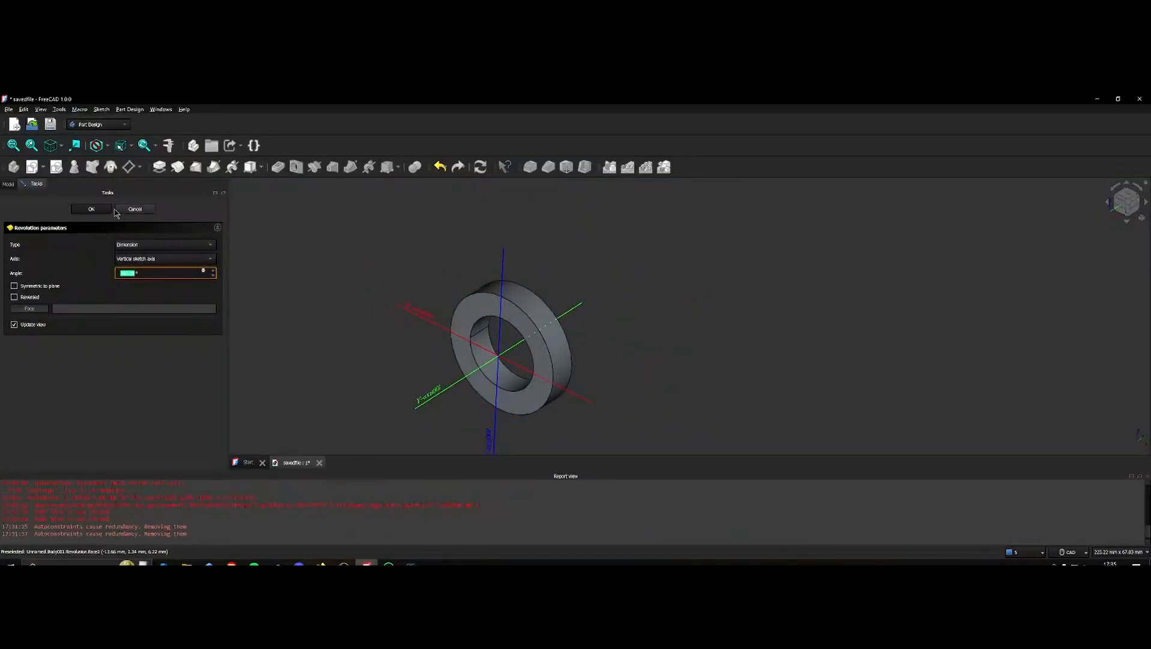
pyautogui.click(93, 210)
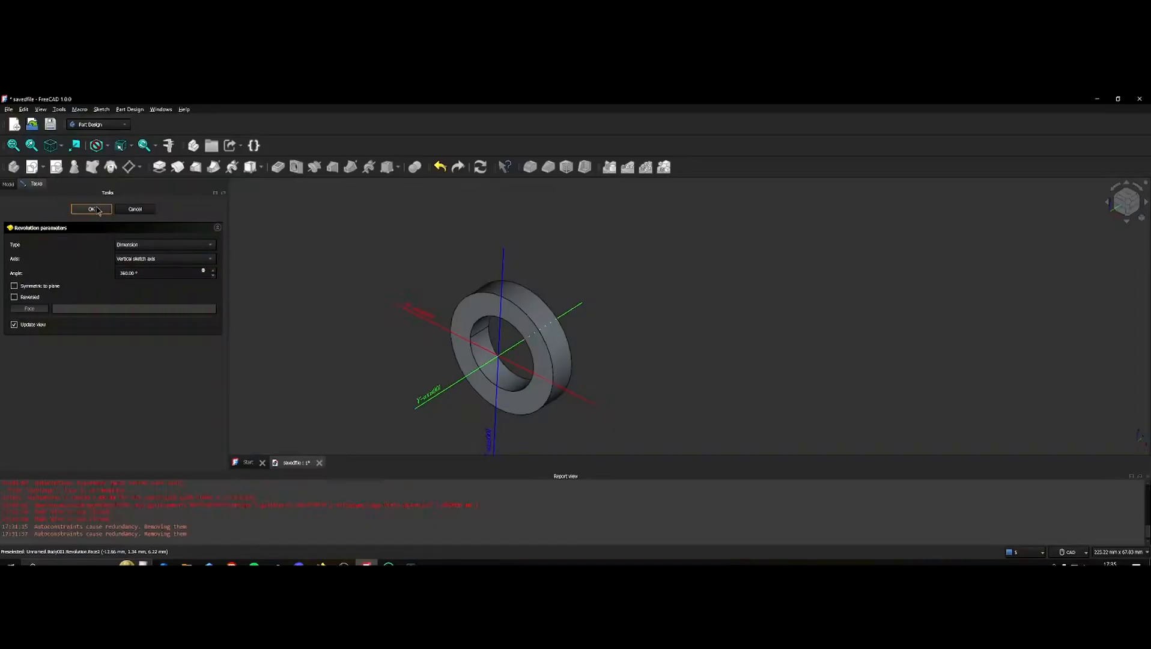
pyautogui.moveTo(563, 259); pyautogui.dragTo(495, 333, button='middle')
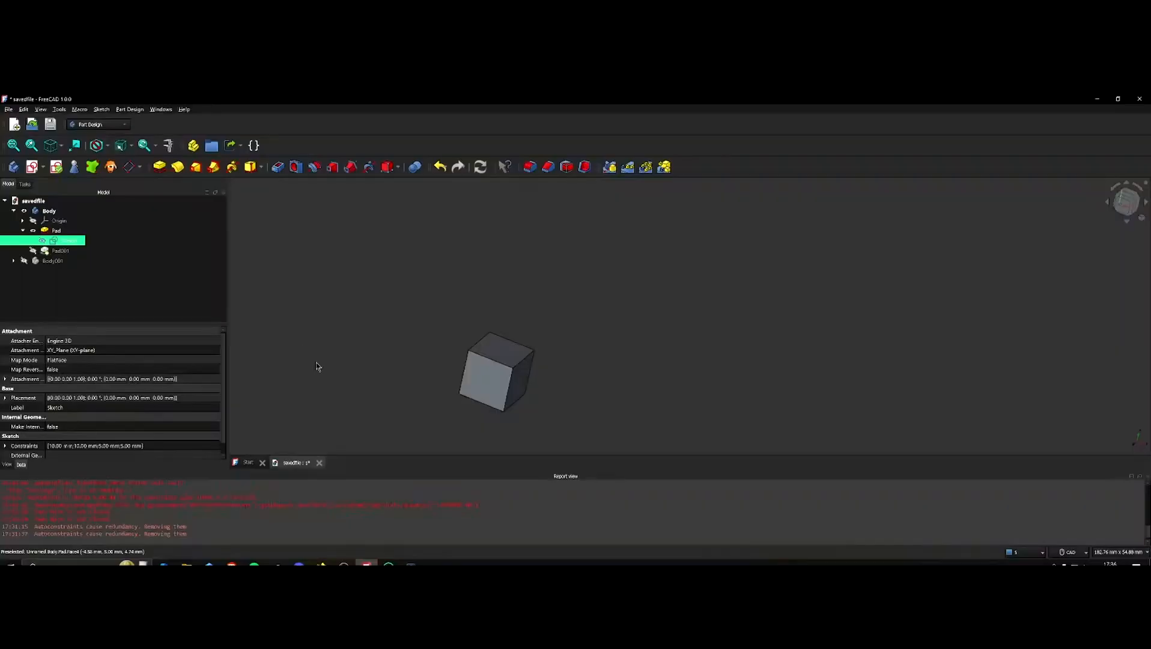
# Fillet the cube's top front edge with a 1.5 mm radius
pyautogui.scroll(-3, 457, 378)
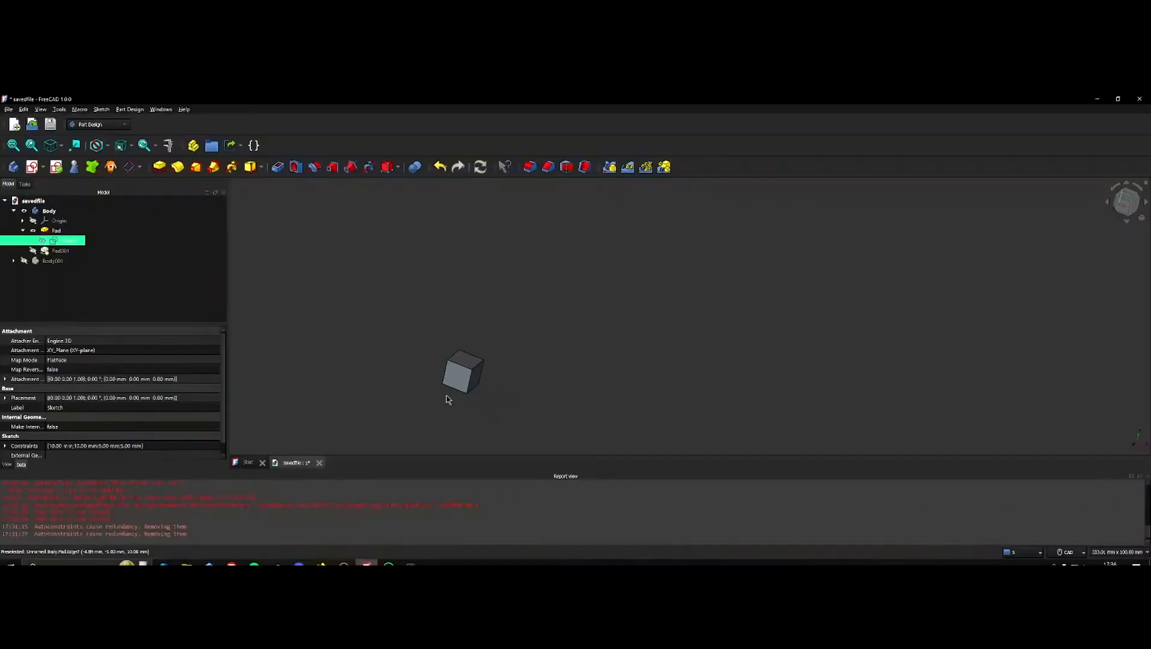
pyautogui.scroll(5, 468, 382)
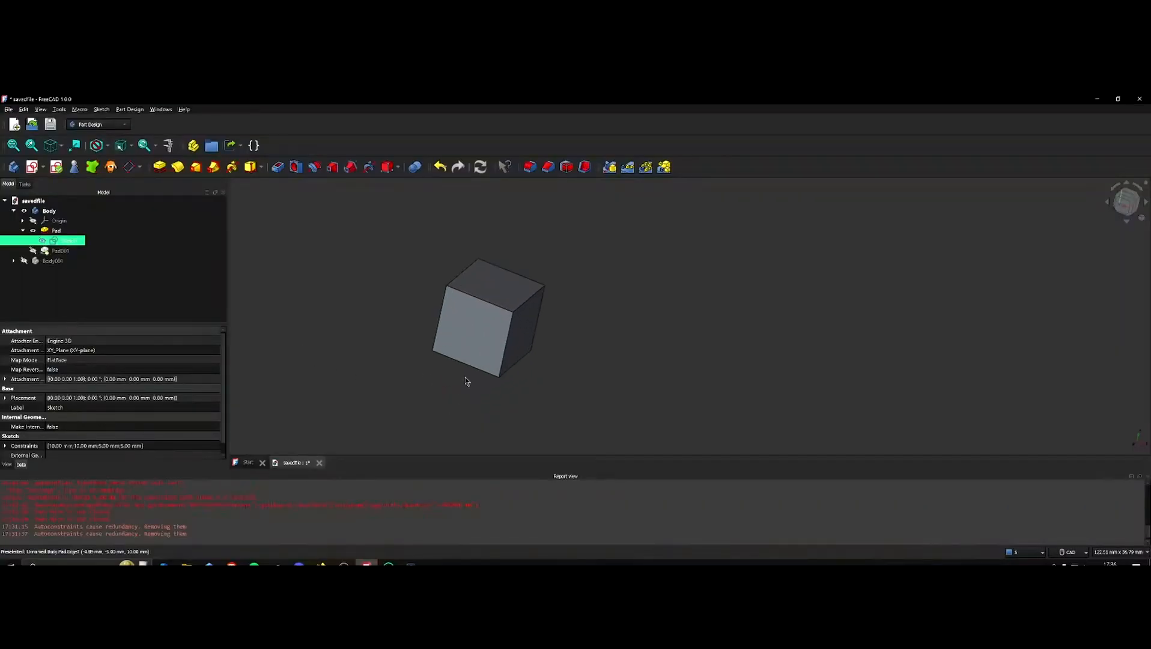
pyautogui.click(464, 293)
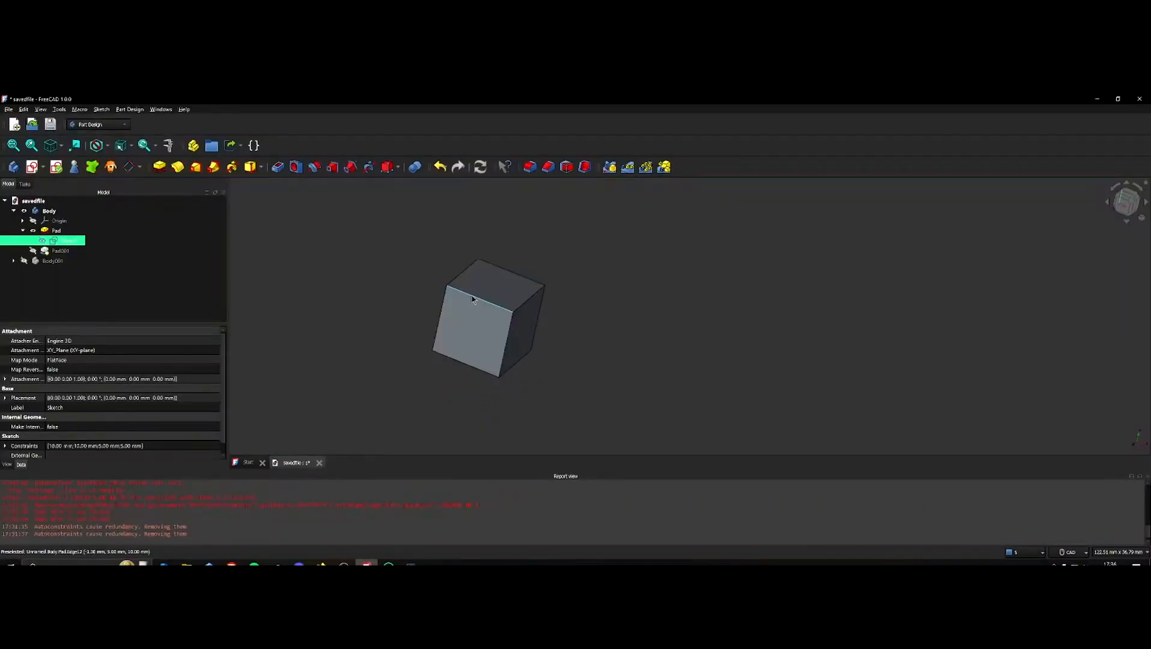
pyautogui.click(530, 167)
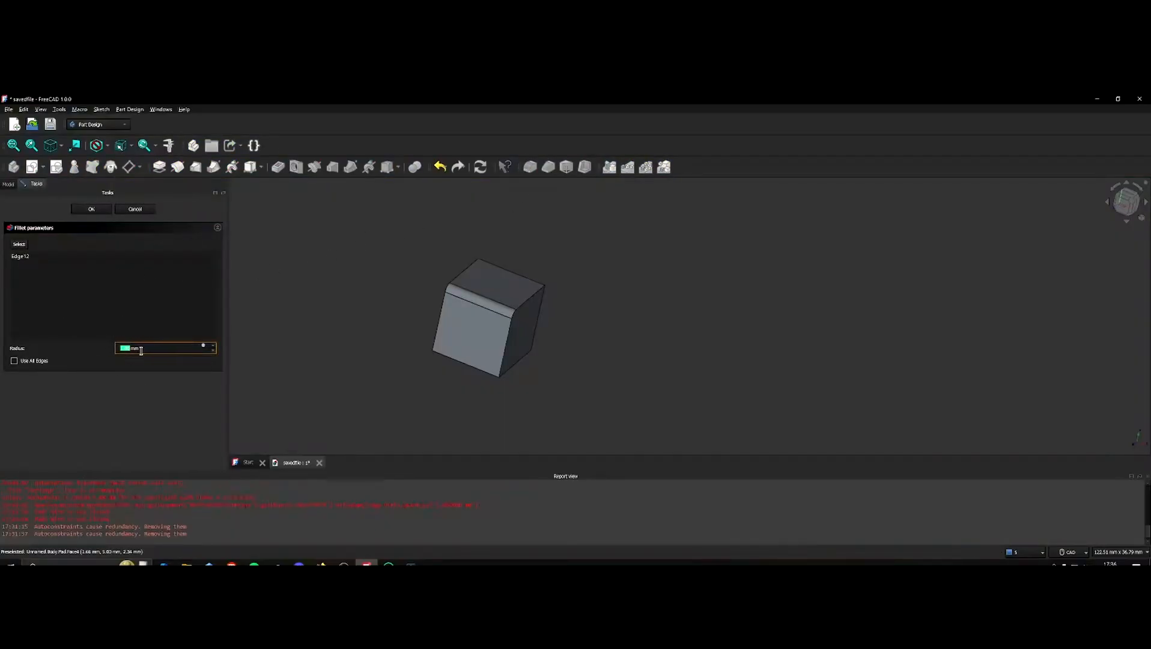
pyautogui.click(212, 347)
pyautogui.click(213, 351)
pyautogui.click(214, 351)
pyautogui.click(213, 351)
pyautogui.write('1')
pyautogui.press('Return')
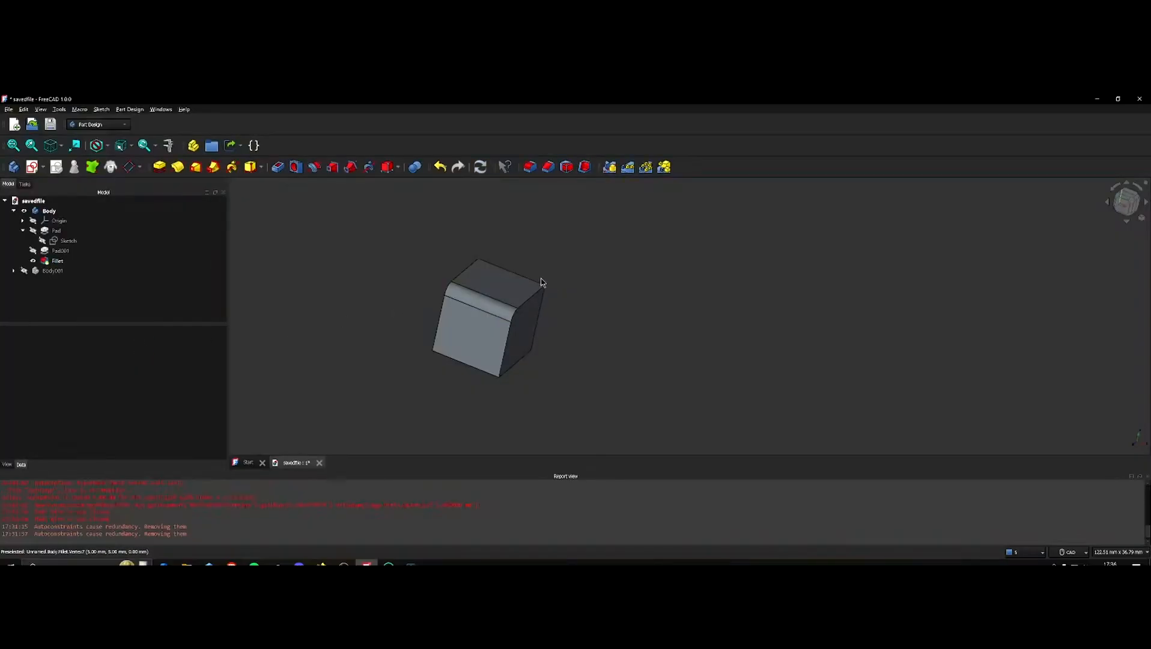
# Chamfer an edge parallel to the fillet using two distances, with the first size at 6 mm and a larger second size
pyautogui.rightClick(365, 312)
pyautogui.click(528, 279)
pyautogui.moveTo(649, 298); pyautogui.dragTo(459, 348, button='middle')
pyautogui.click(472, 288)
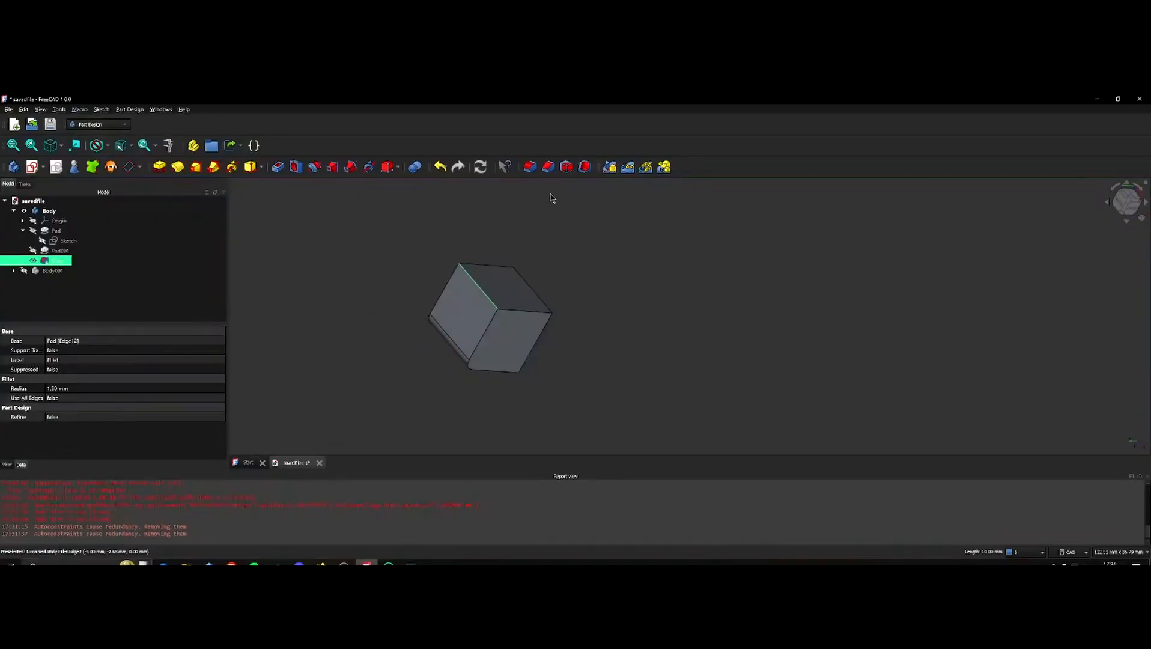
pyautogui.click(546, 168)
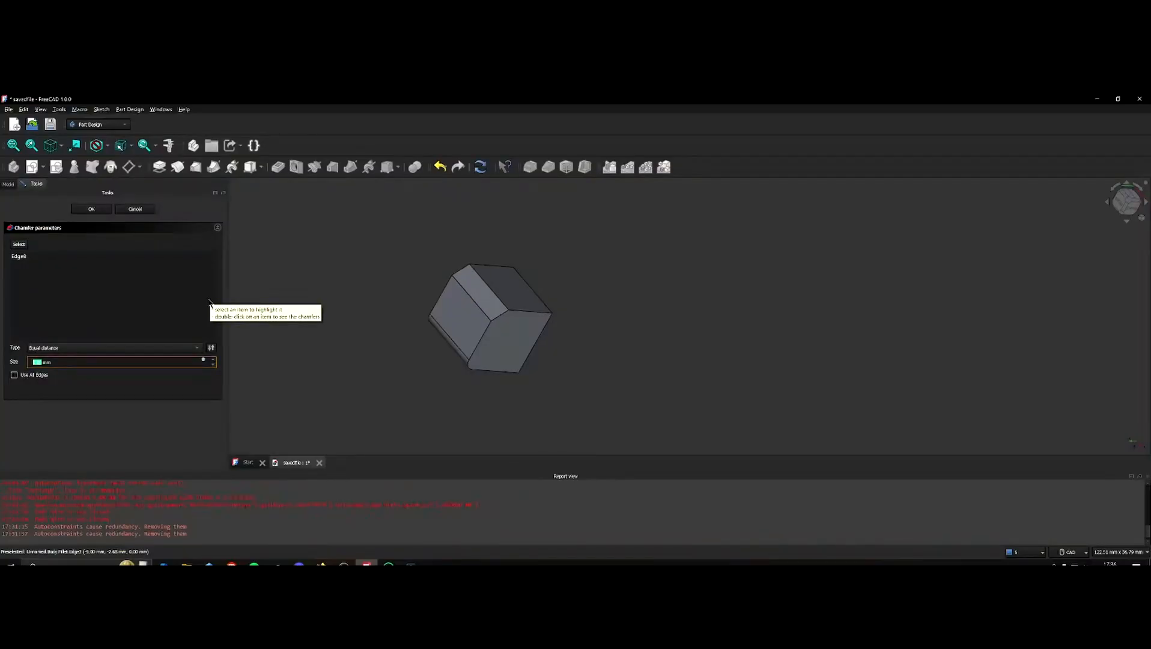
pyautogui.click(194, 348)
pyautogui.click(188, 358)
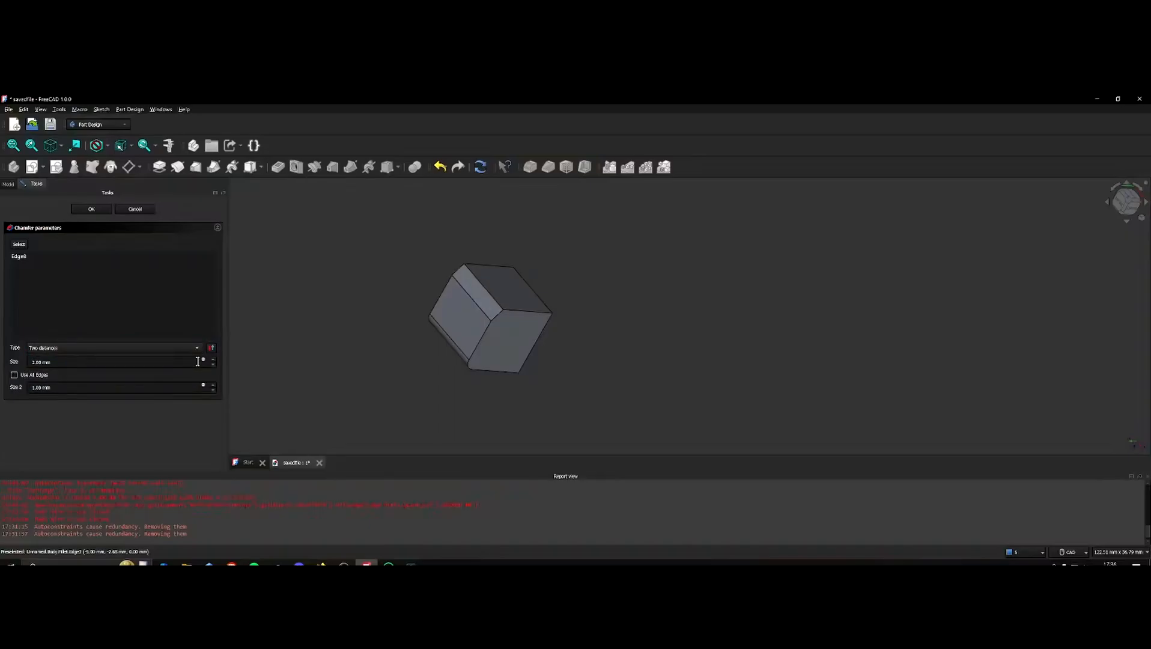
pyautogui.click(215, 359)
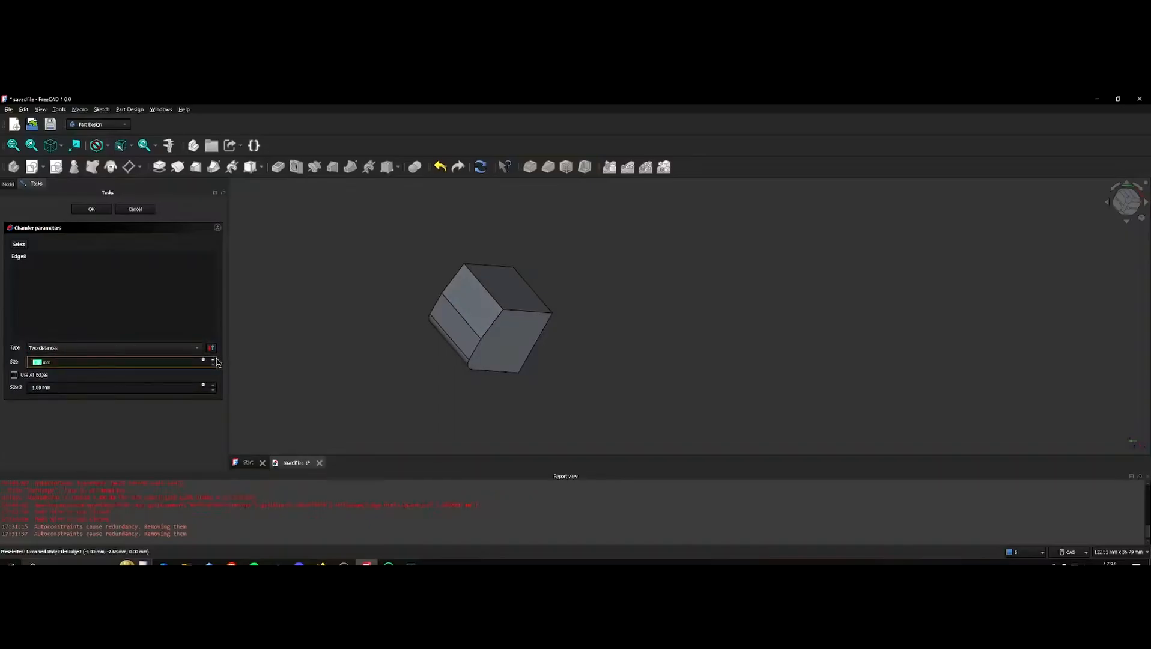
pyautogui.click(214, 385)
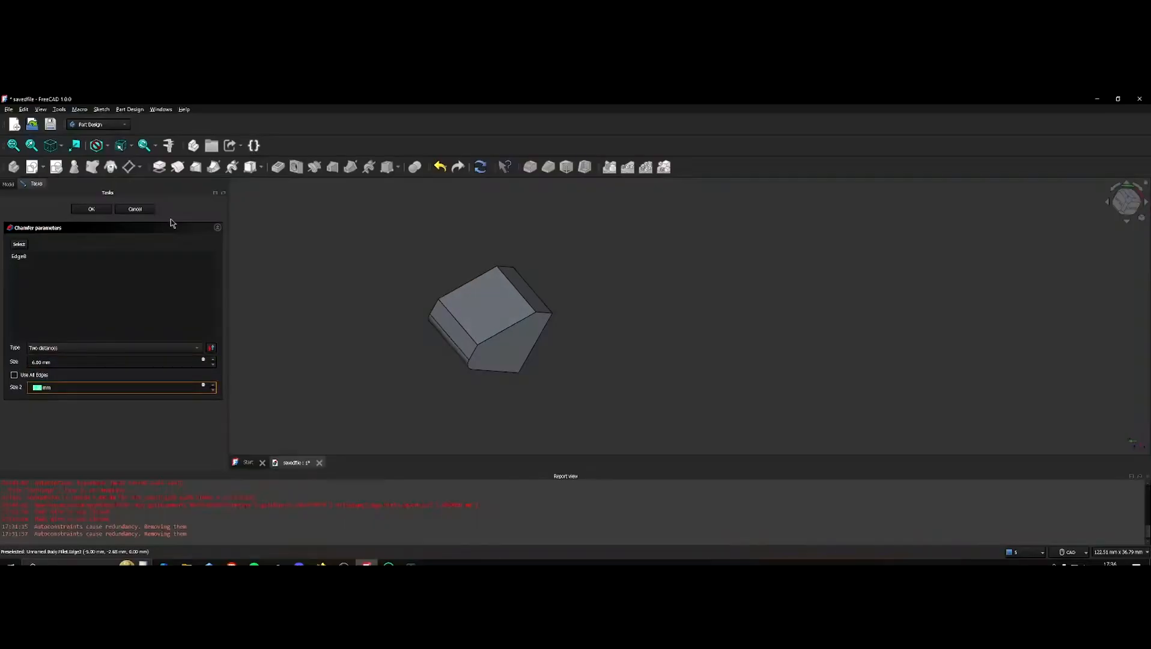
pyautogui.click(91, 210)
# Fillet all edges of the flat face opposite the rounded and chamfered edges with a 1 mm radius
pyautogui.moveTo(425, 359)
pyautogui.mouseDown(button='middle')
pyautogui.moveTo(501, 275)
pyautogui.moveTo(876, 321)
pyautogui.moveTo(880, 340)
pyautogui.moveTo(393, 297)
pyautogui.moveTo(395, 261)
pyautogui.moveTo(581, 242)
pyautogui.moveTo(455, 265)
pyautogui.moveTo(363, 325)
pyautogui.moveTo(760, 332)
pyautogui.moveTo(424, 275)
pyautogui.moveTo(300, 267)
pyautogui.moveTo(555, 337)
pyautogui.moveTo(431, 342)
pyautogui.moveTo(445, 349)
pyautogui.moveTo(678, 305)
pyautogui.mouseUp(button='middle')
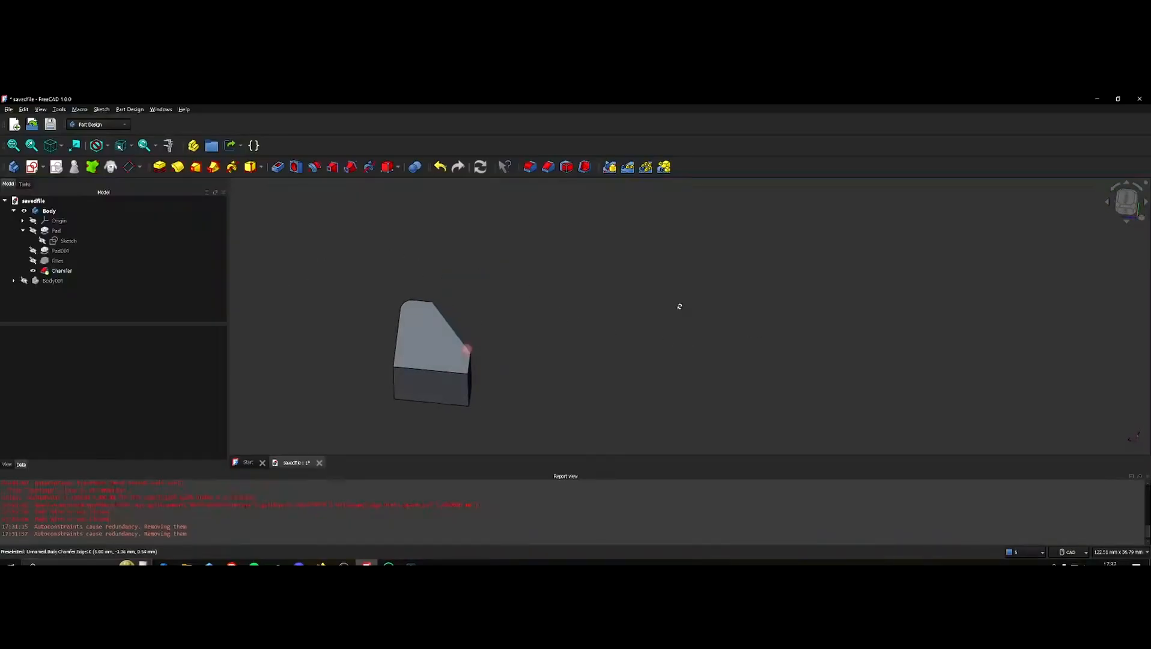
pyautogui.click(432, 394)
pyautogui.click(532, 170)
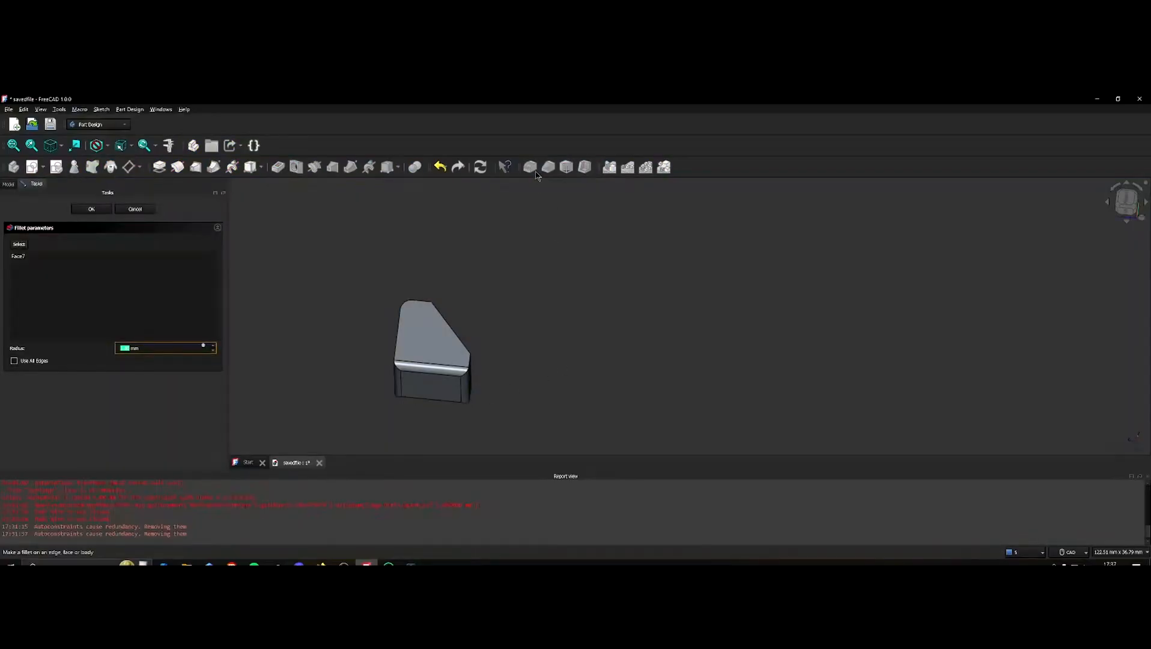
pyautogui.click(92, 209)
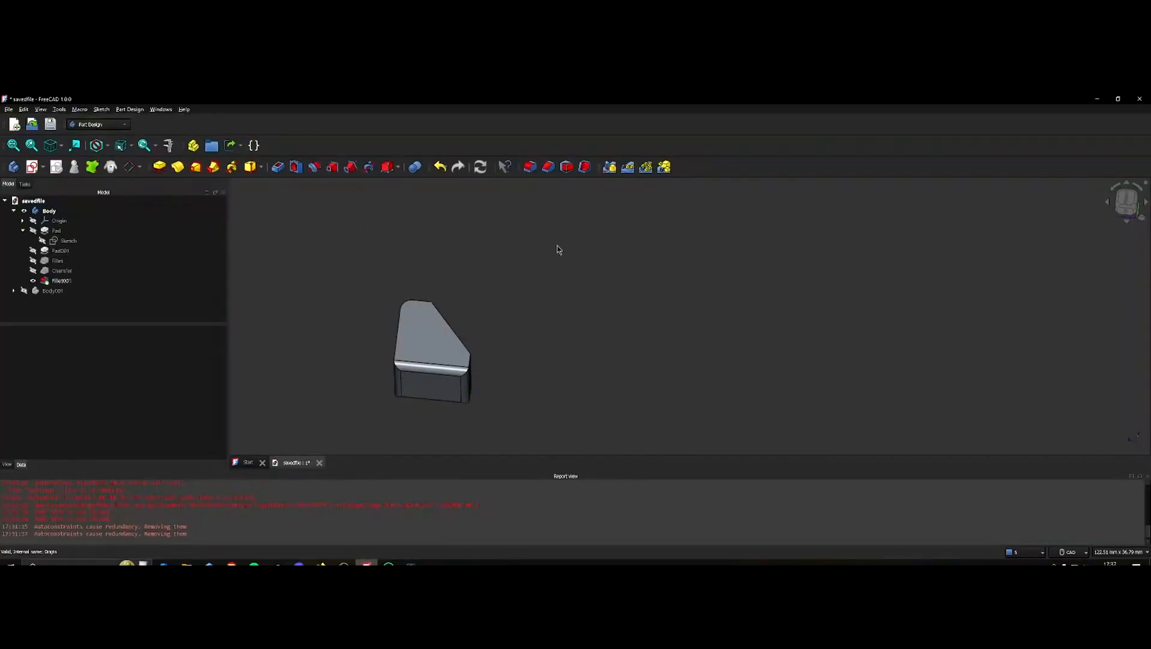
# Export the filleted and chamfered solid as an STL mesh named model1.stl in the FreeCAD Docs folder
pyautogui.moveTo(557, 249); pyautogui.dragTo(537, 282, button='middle')
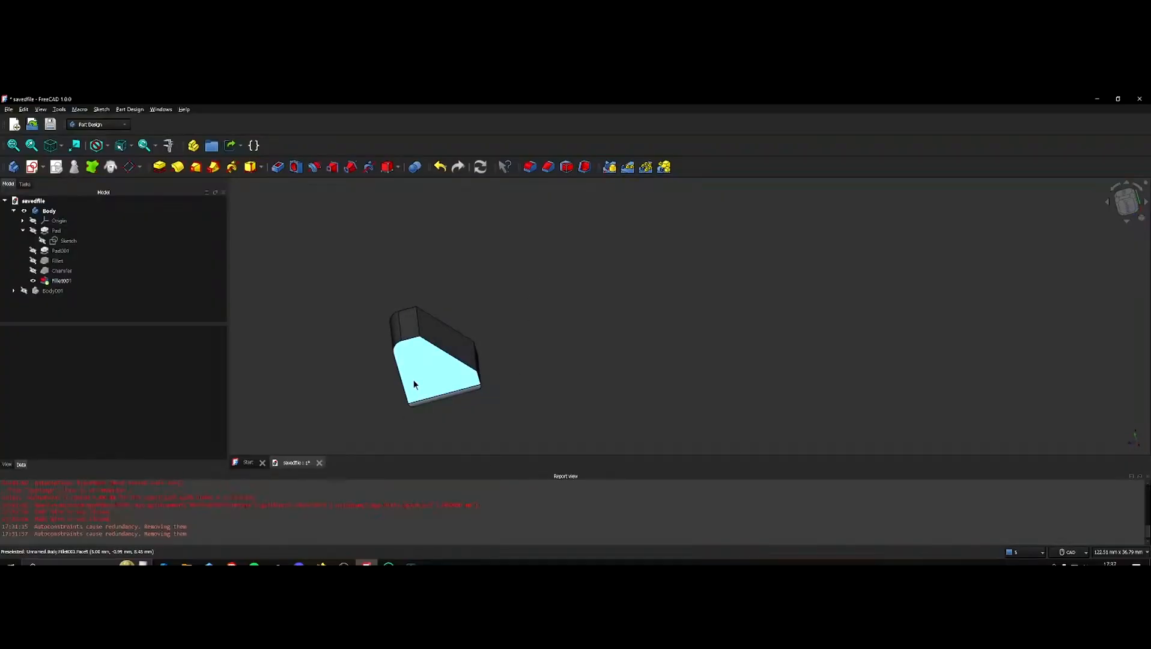
pyautogui.scroll(-3, 706, 365)
pyautogui.scroll(2, 526, 357)
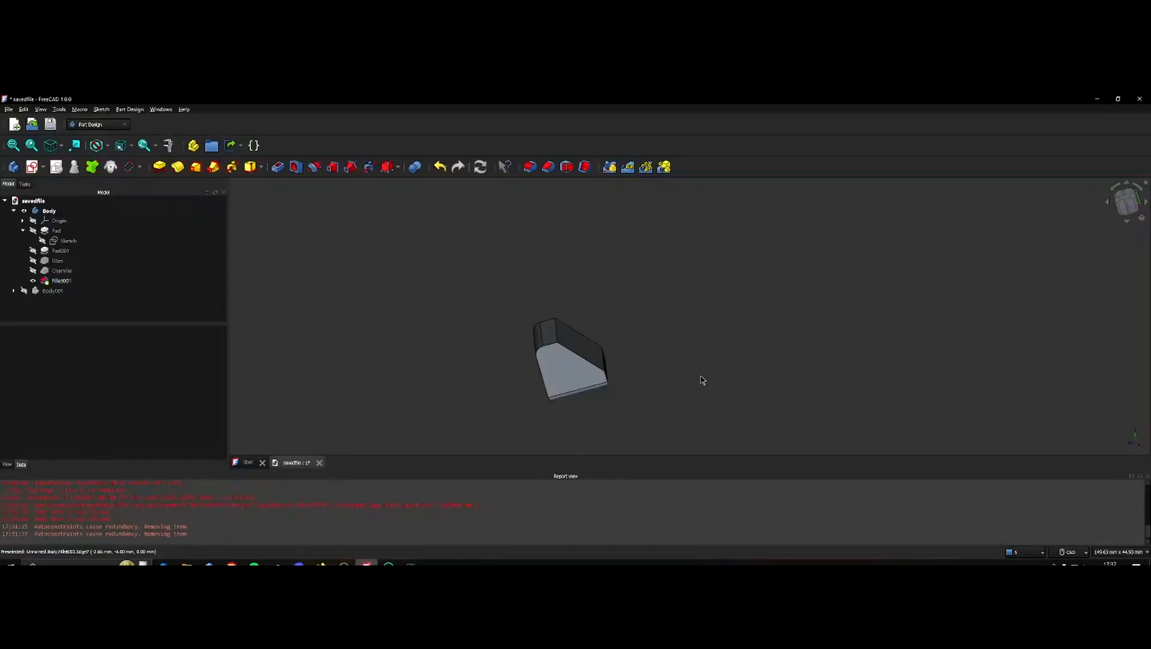
pyautogui.click(554, 381)
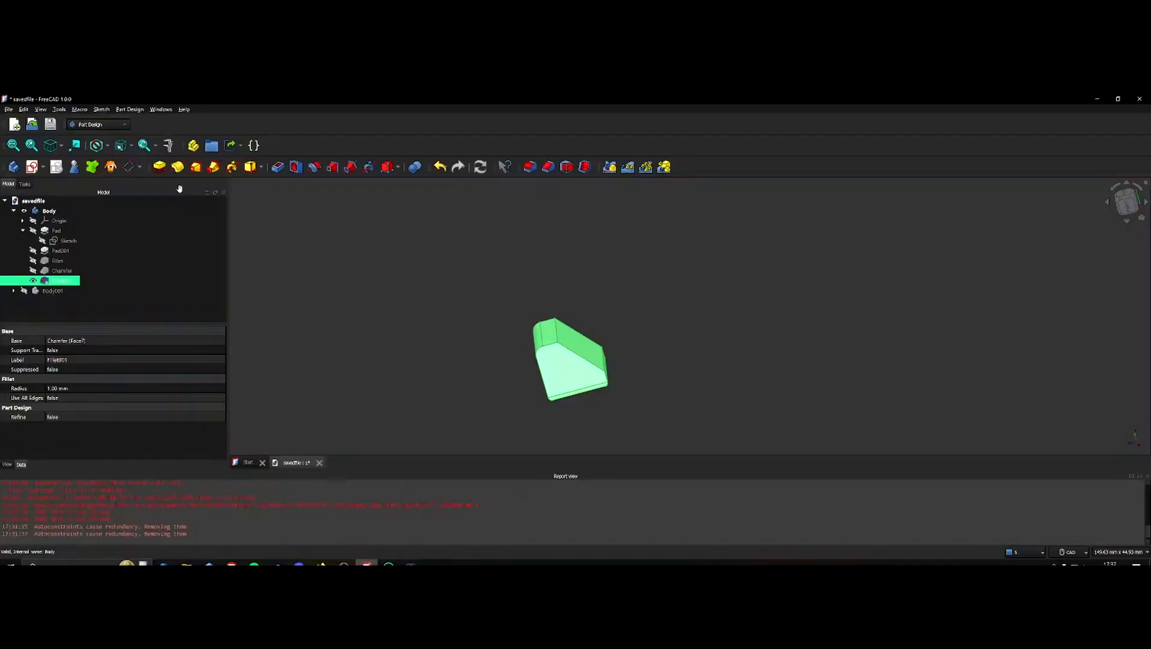
pyautogui.click(9, 109)
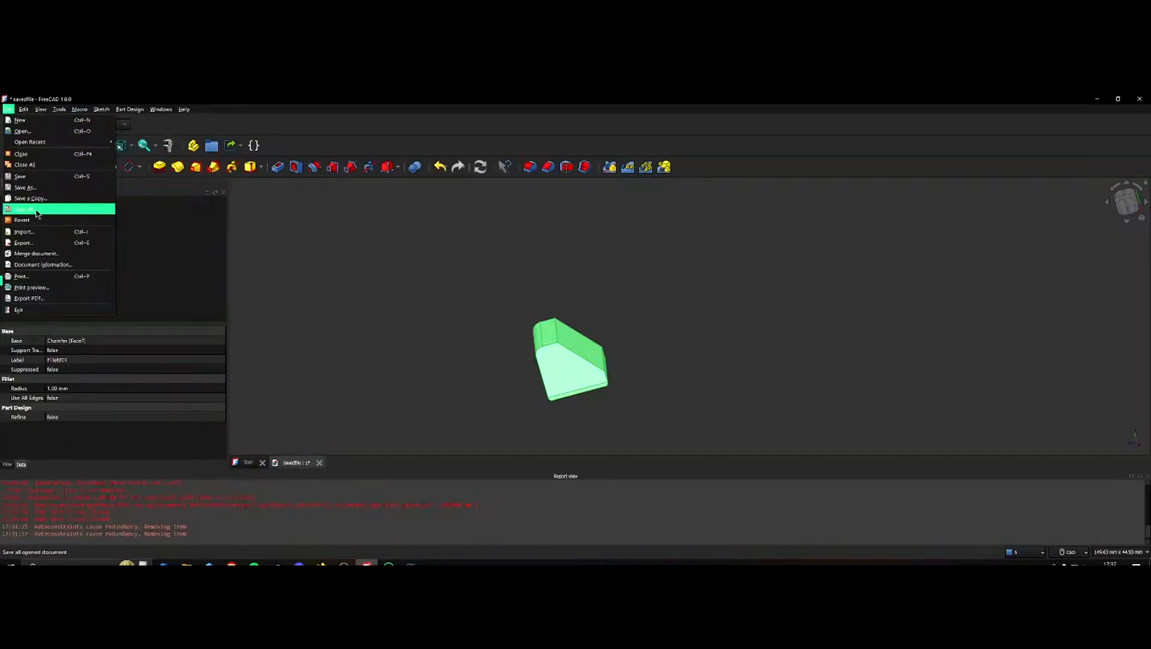
pyautogui.click(67, 246)
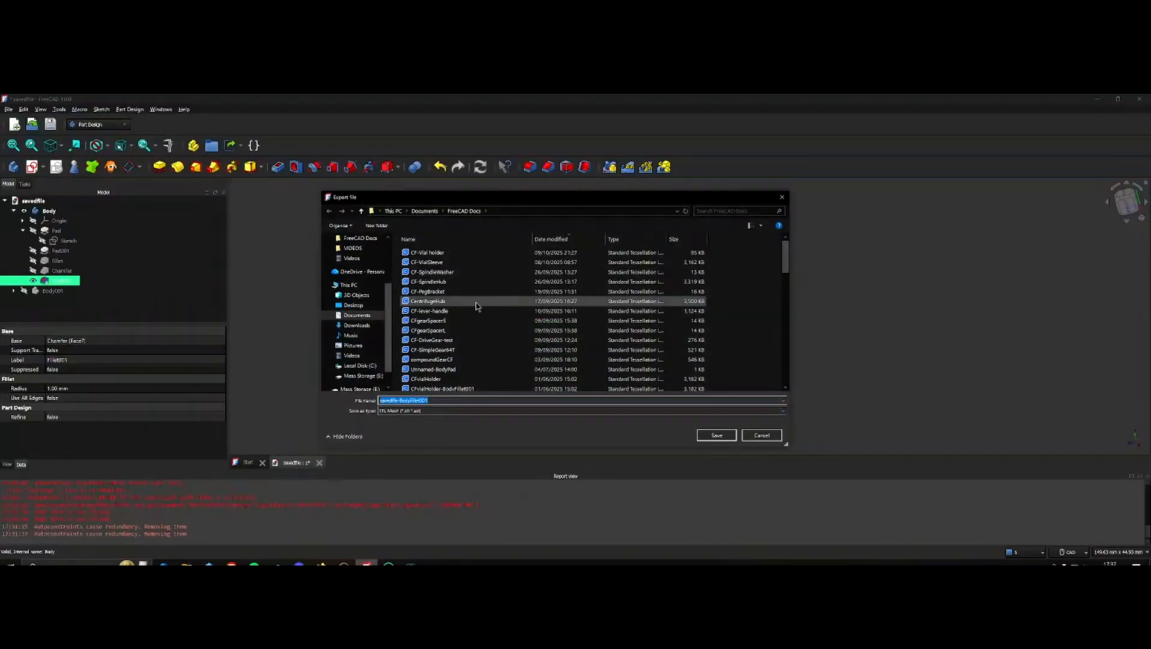
pyautogui.write('mode')
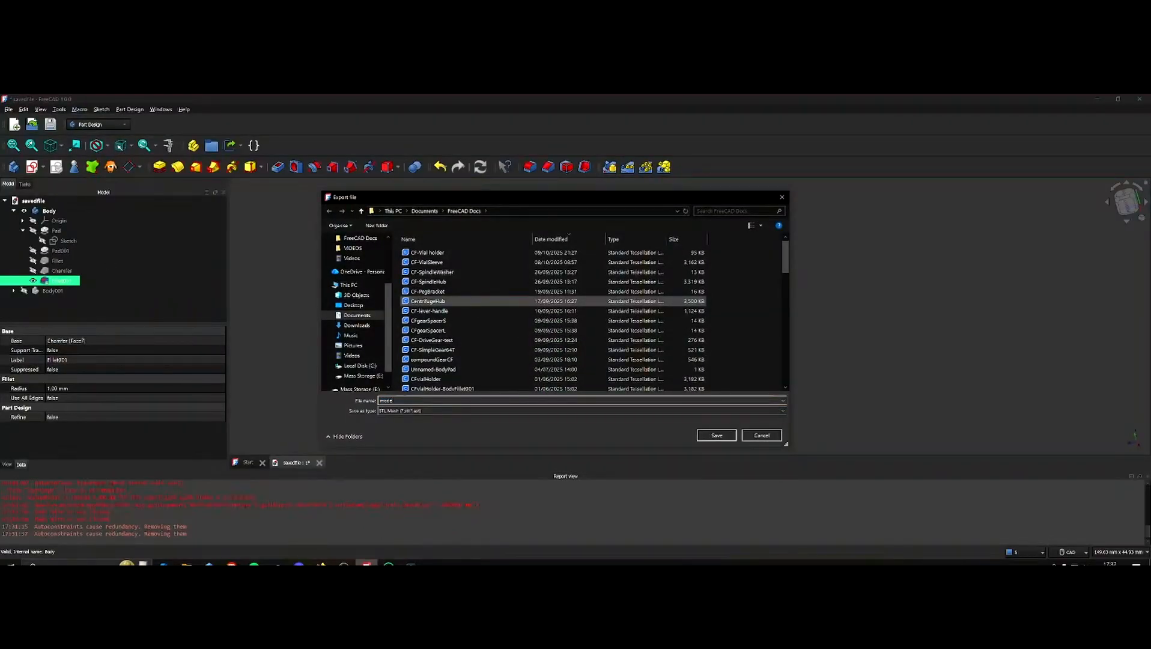
pyautogui.write('l.stl')
pyautogui.press('Return')
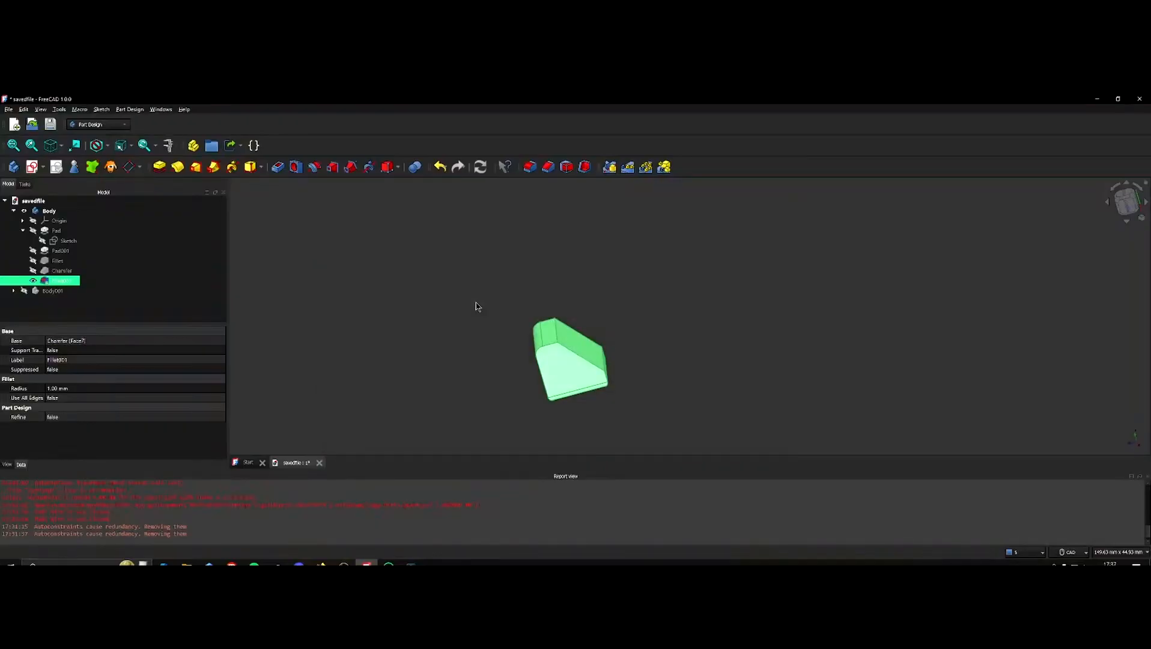
# Launch UltiMaker Cura 5.3.0 from the system search
pyautogui.press('super')
pyautogui.write('cura')
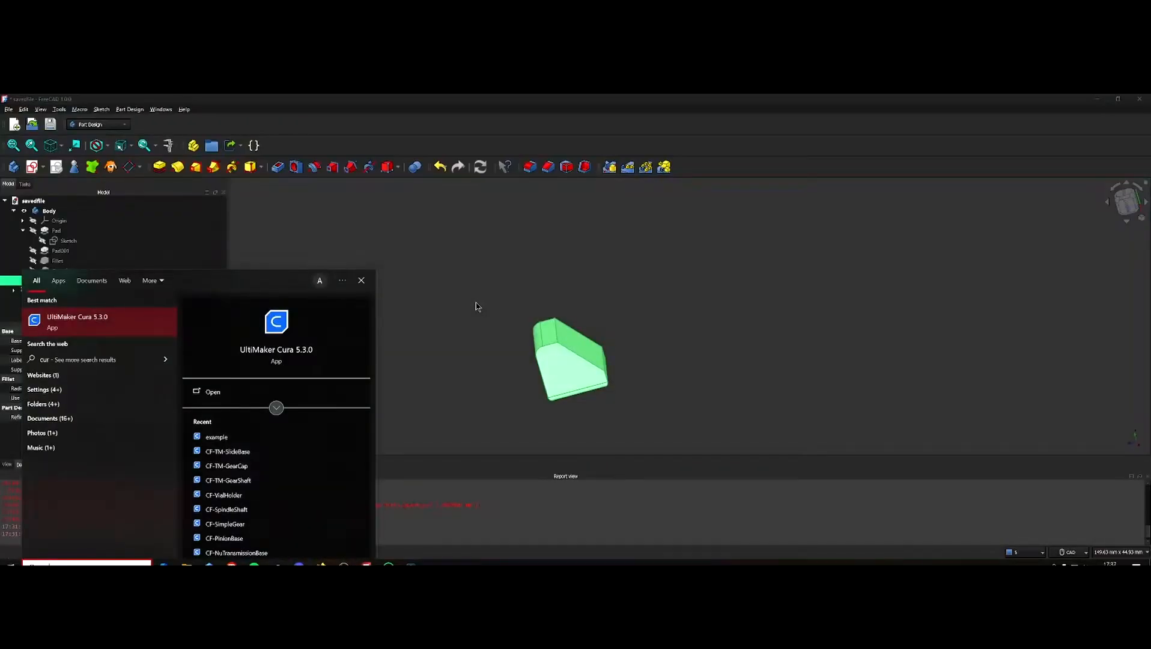
pyautogui.press('Return')
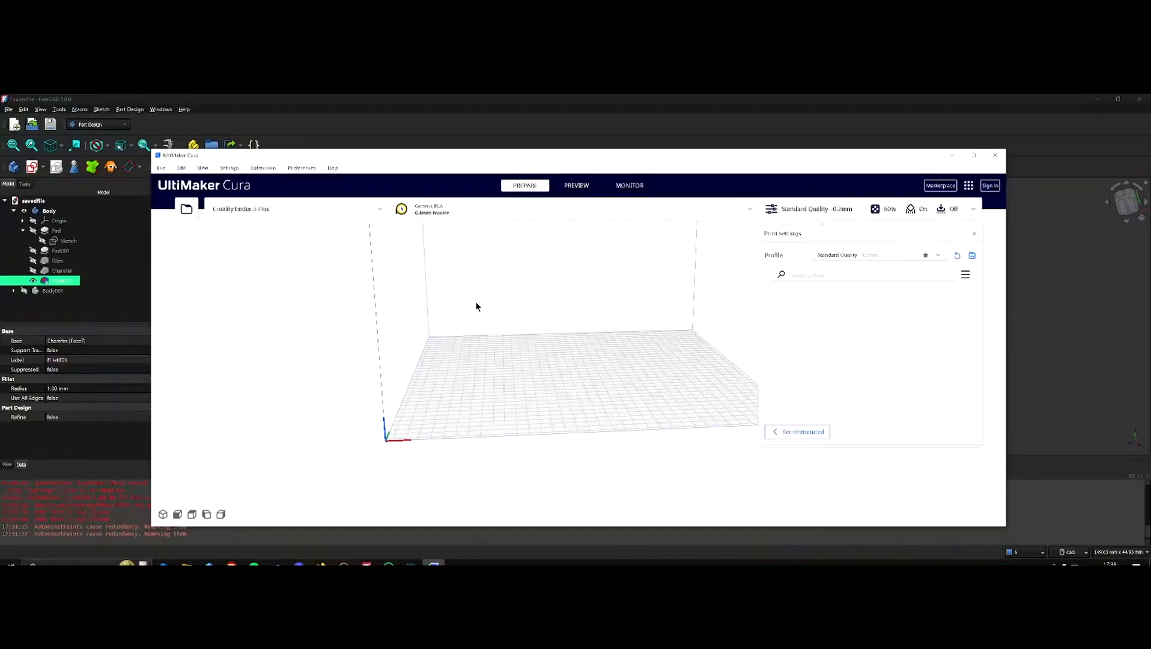
# Load model1.stl from the FreeCAD Docs folder onto the build plate
pyautogui.hotkey('ctrl', 'o')
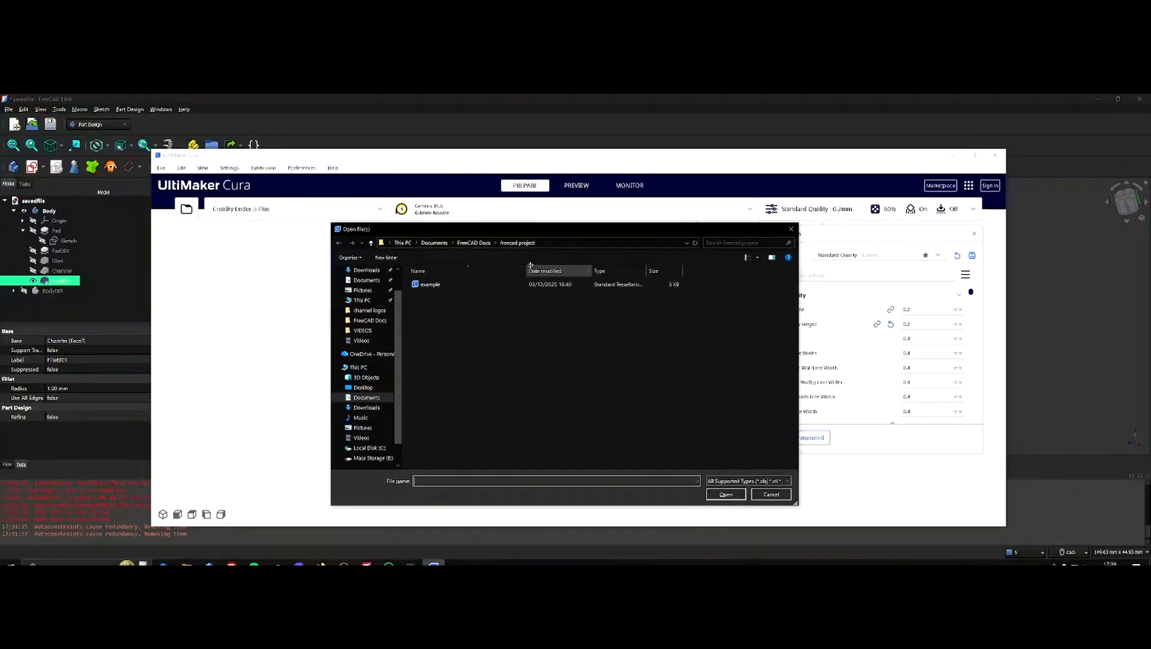
pyautogui.click(473, 242)
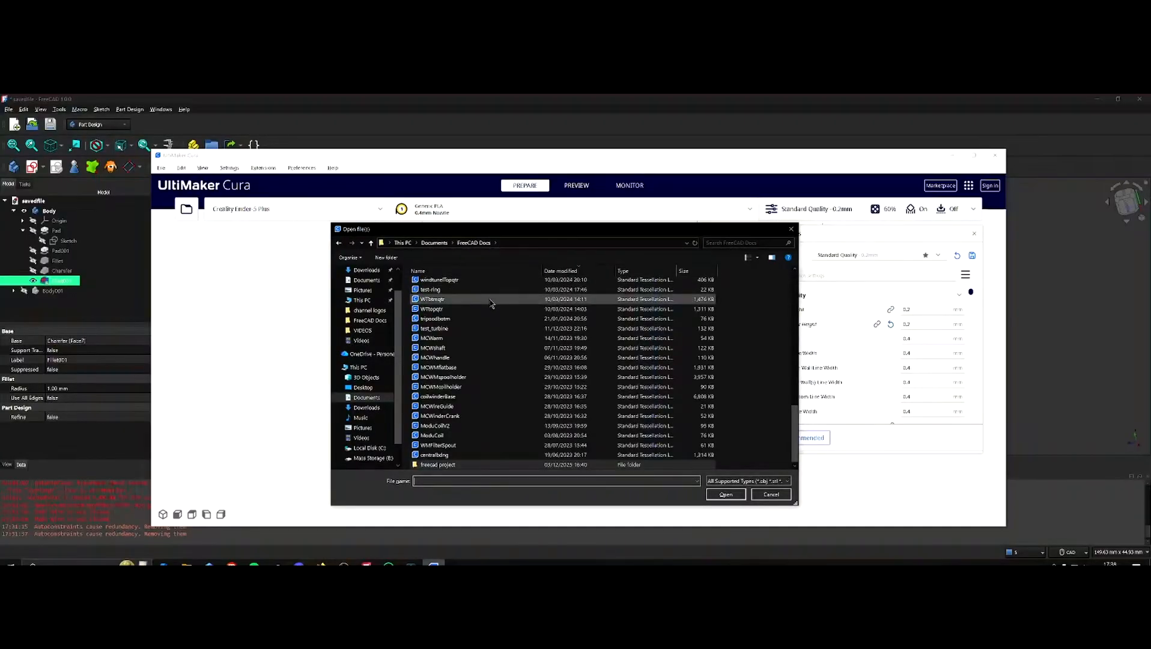
pyautogui.write('model')
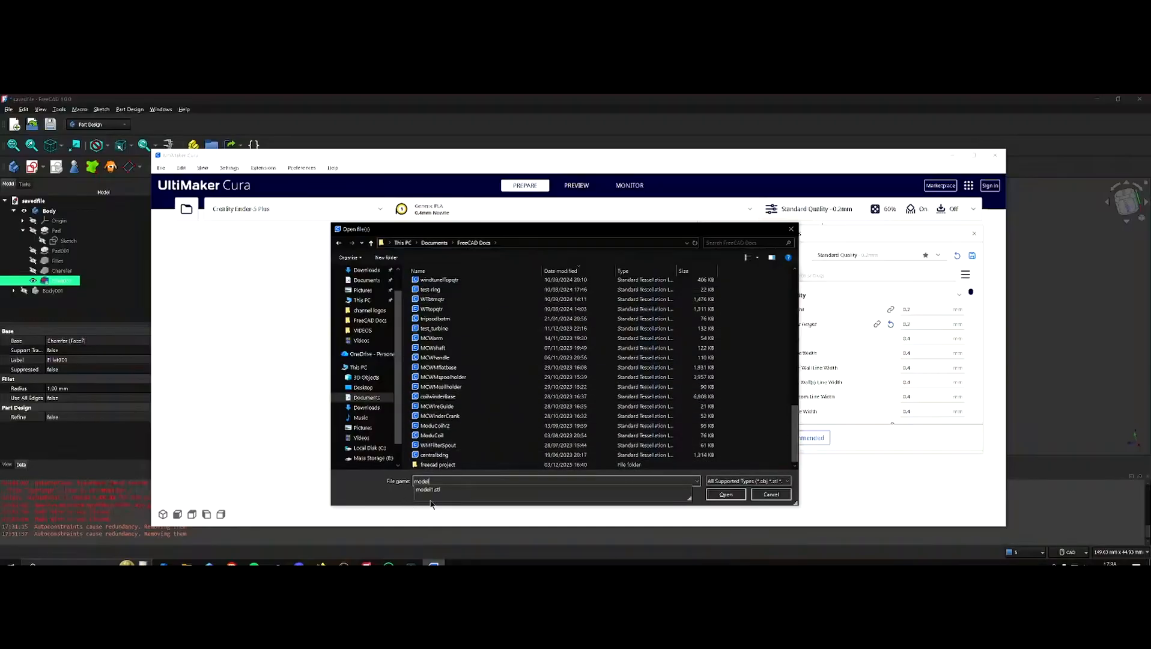
pyautogui.press('Return')
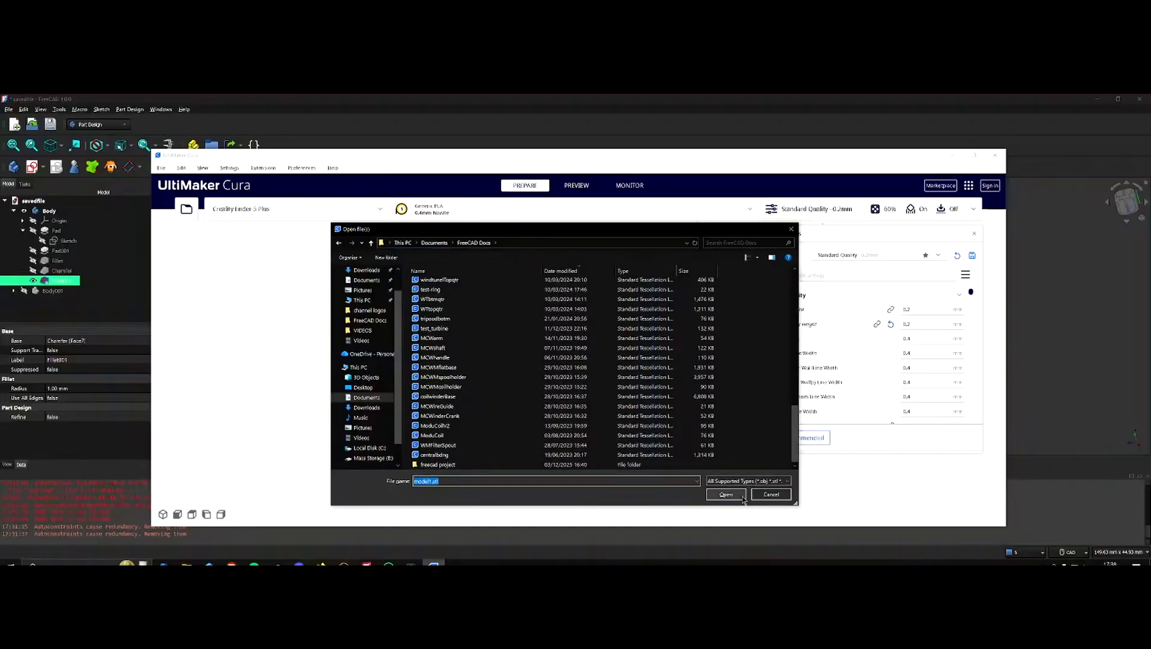
pyautogui.click(741, 494)
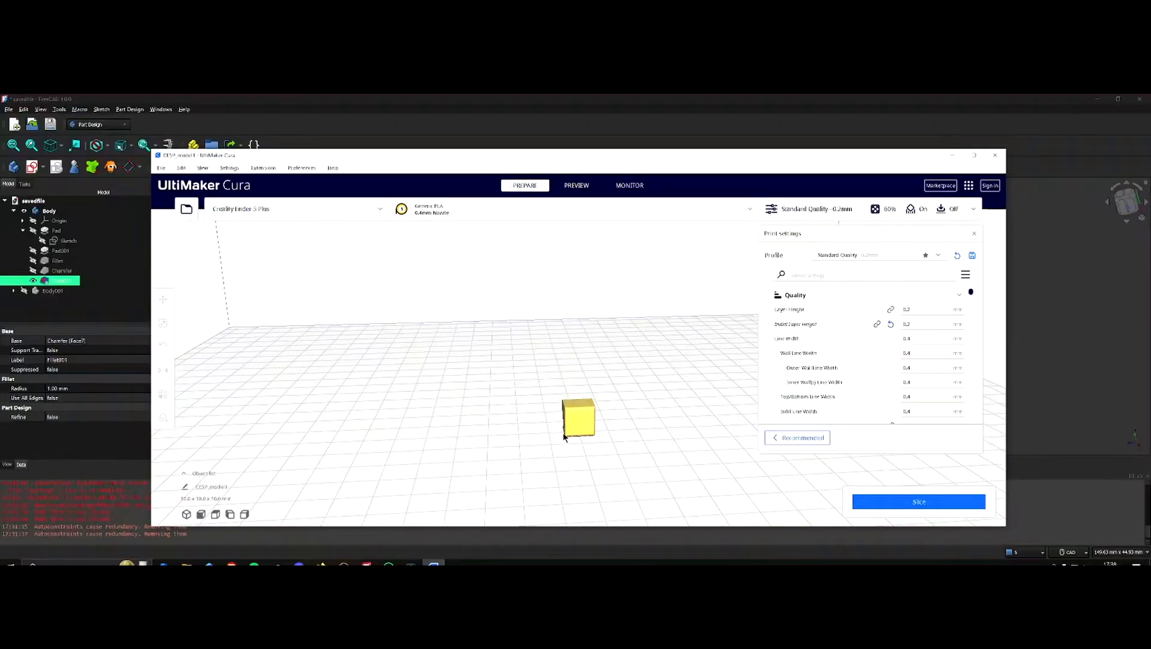
pyautogui.moveTo(557, 427); pyautogui.dragTo(710, 419, button='middle')
pyautogui.moveTo(566, 378); pyautogui.dragTo(500, 391, button='right')
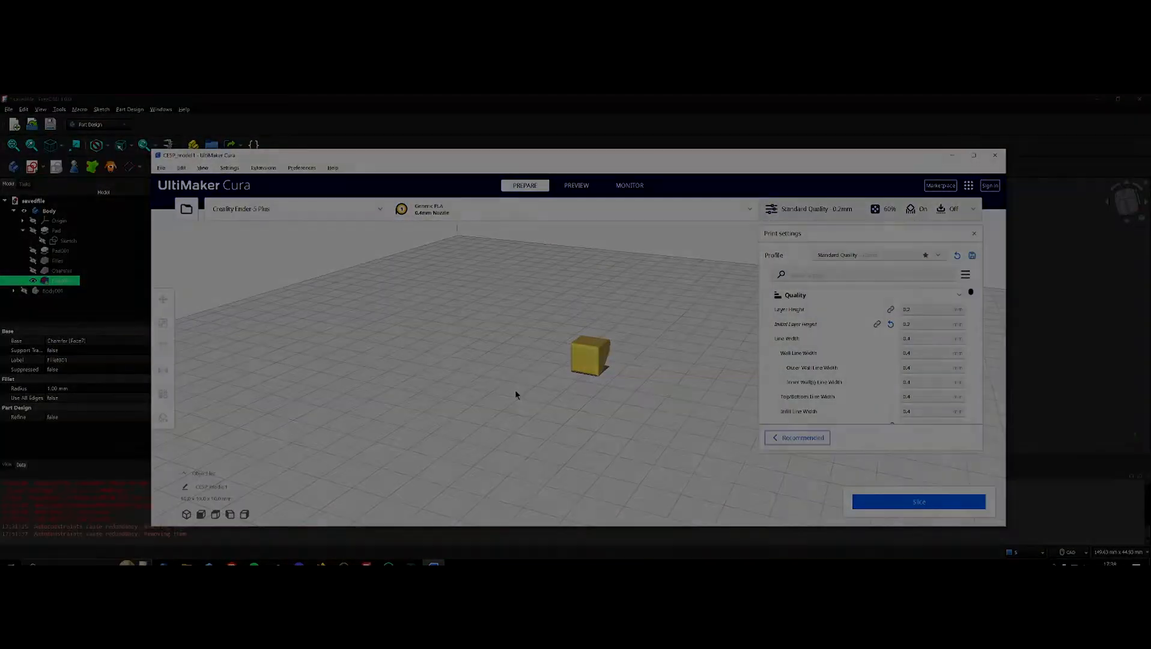